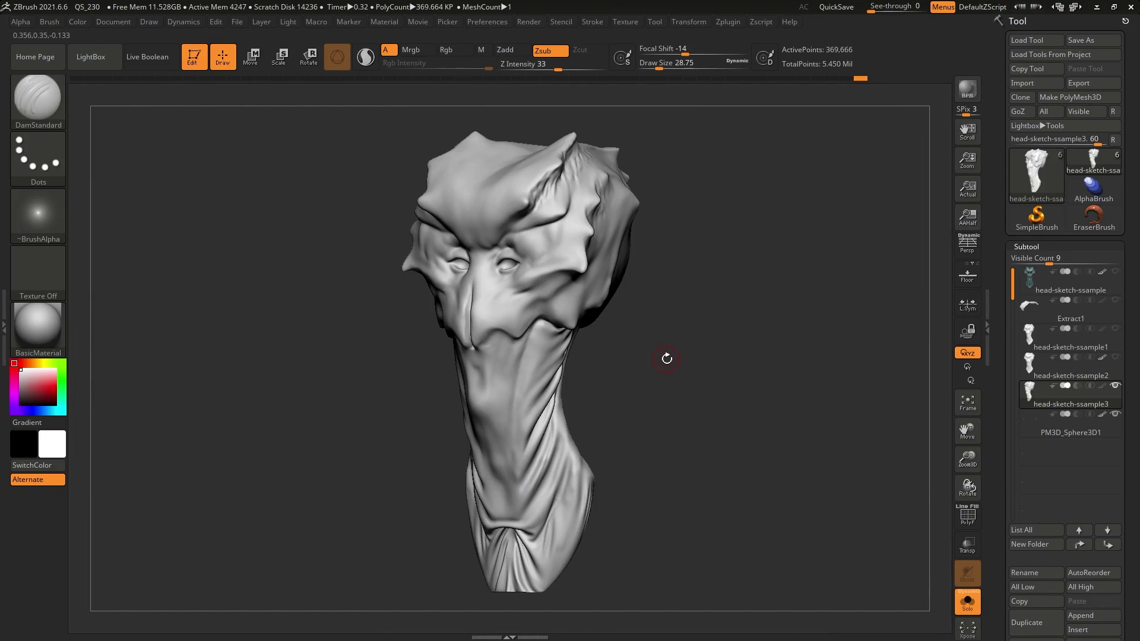
# Step: Make the head-sketch-ssample1 subtool the active one and turn the head to a three-quarter view
pyautogui.moveTo(618, 298)
pyautogui.mouseDown()
pyautogui.moveTo(648, 321)
pyautogui.moveTo(603, 334)
pyautogui.mouseUp()
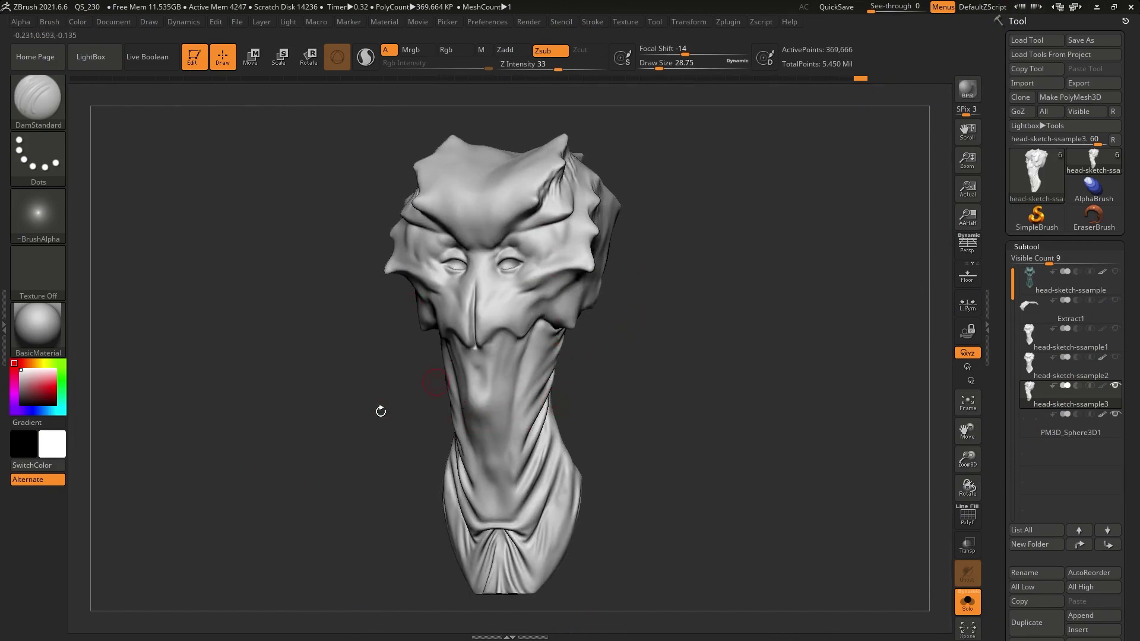
pyautogui.click(1105, 313)
pyautogui.click(1105, 336)
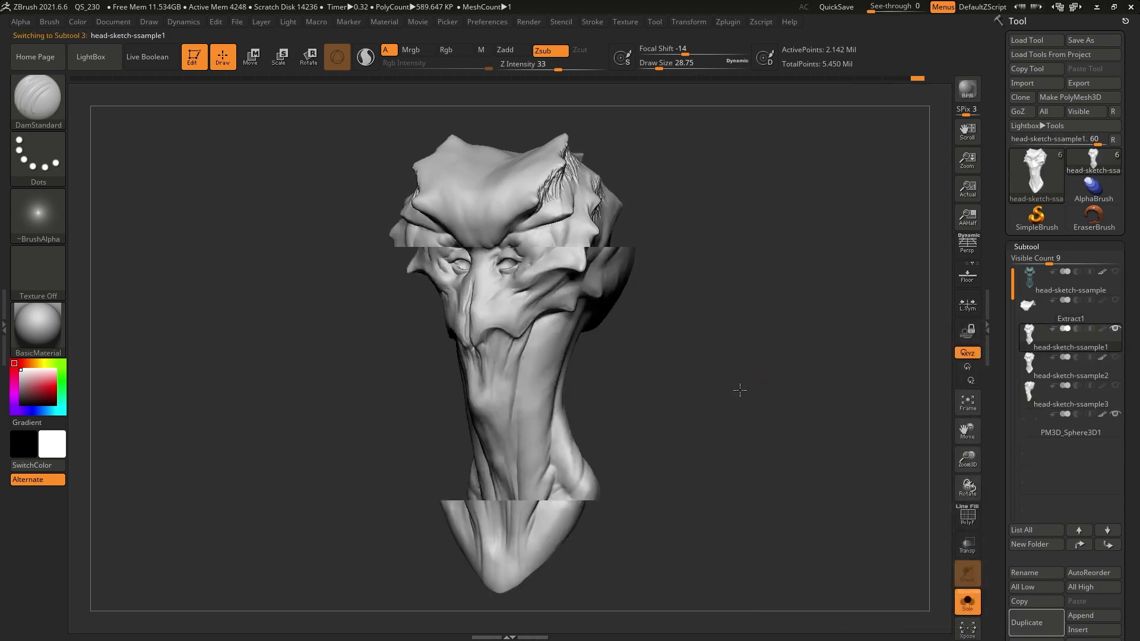
pyautogui.moveTo(738, 389); pyautogui.dragTo(653, 338)
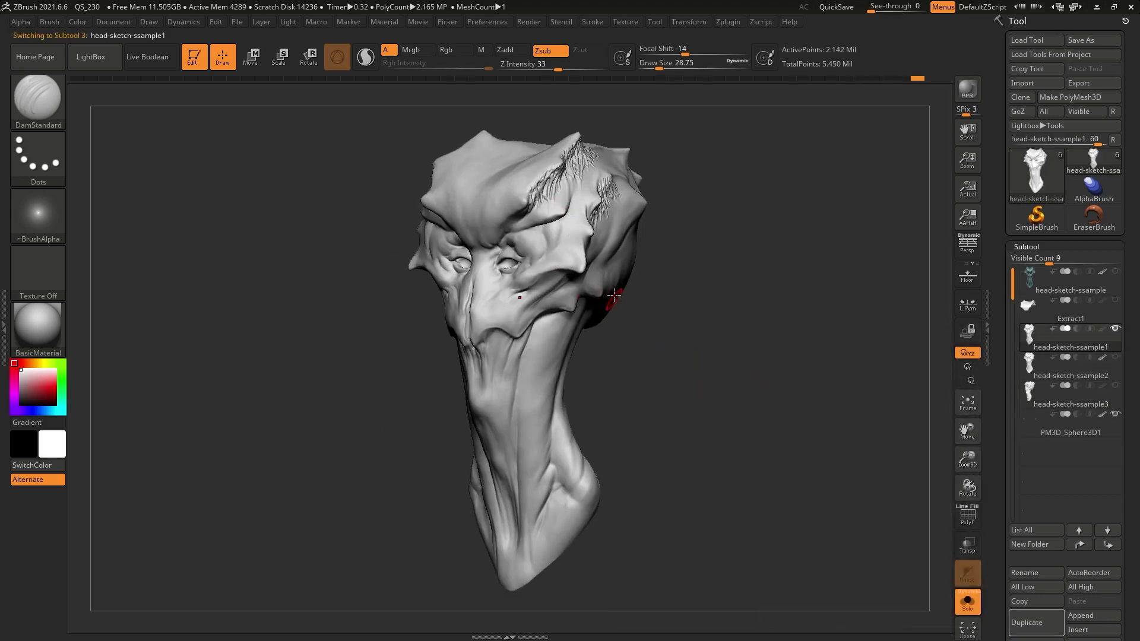
pyautogui.moveTo(680, 315); pyautogui.dragTo(694, 370)
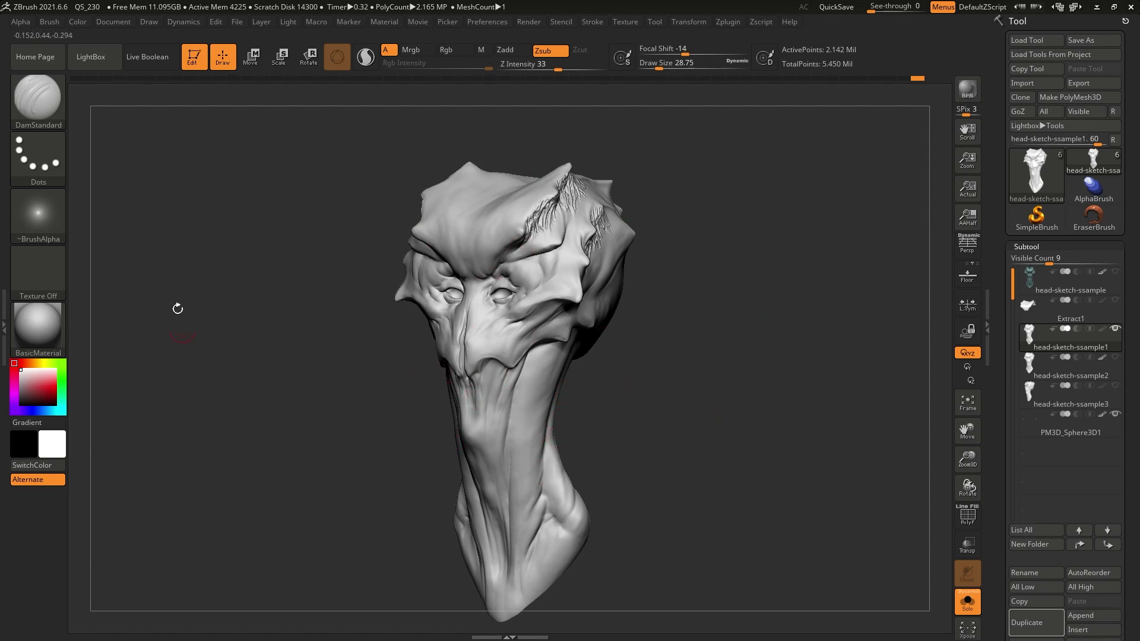
# Step: Dock the Alpha palette beside the canvas and import the creature-skin08 and Skin-Pattern_02 alphas
pyautogui.click(22, 22)
pyautogui.click(5, 221)
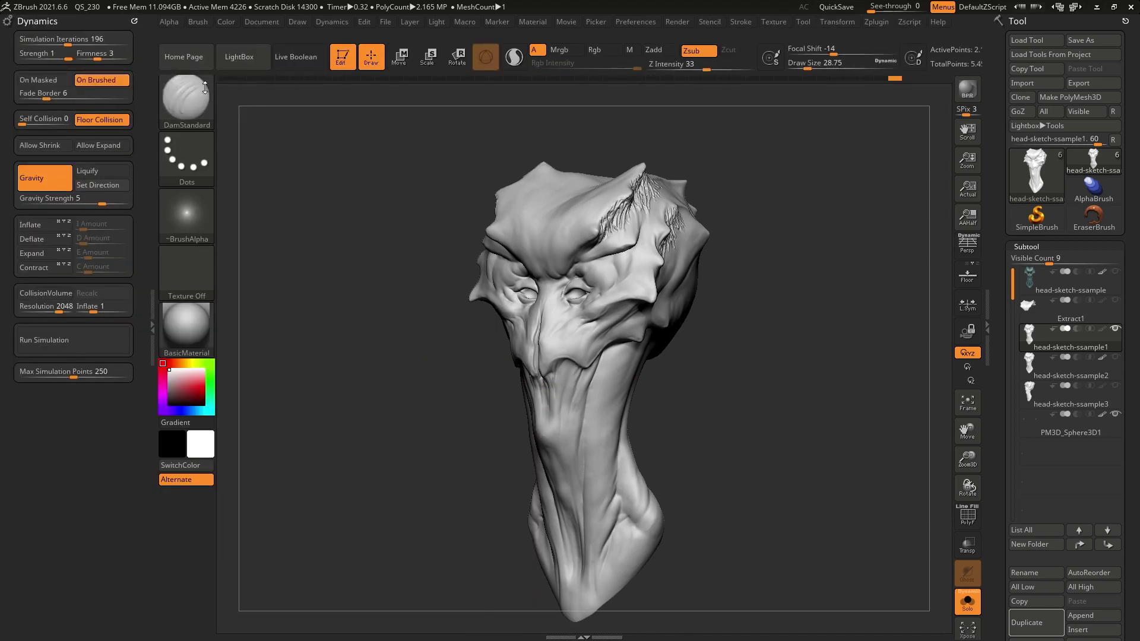
pyautogui.click(170, 22)
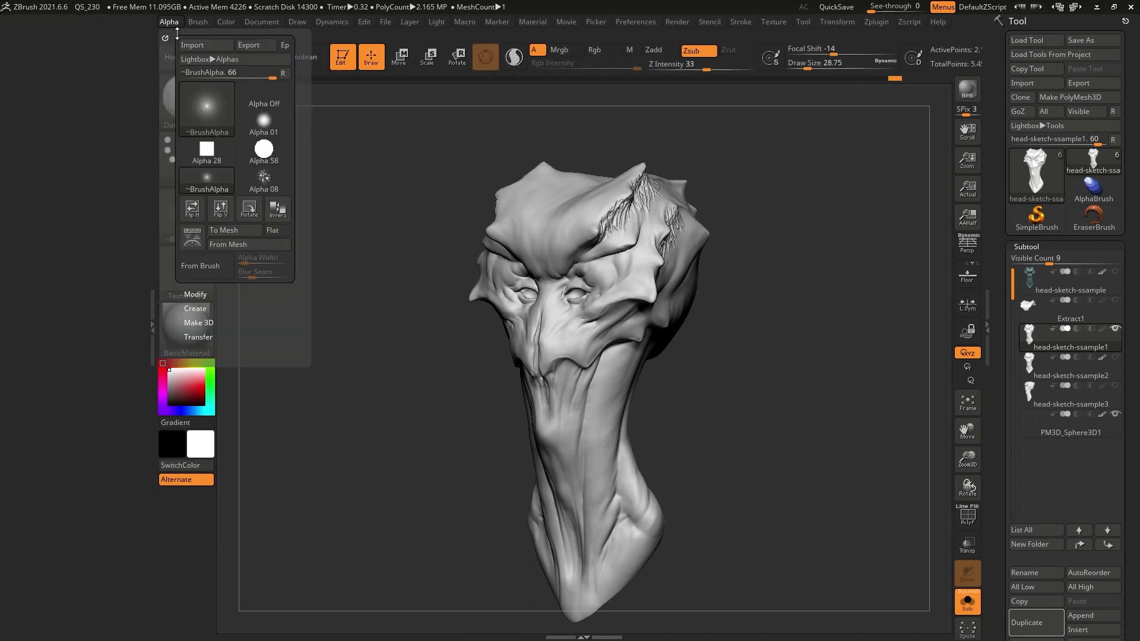
pyautogui.moveTo(163, 37); pyautogui.dragTo(44, 37)
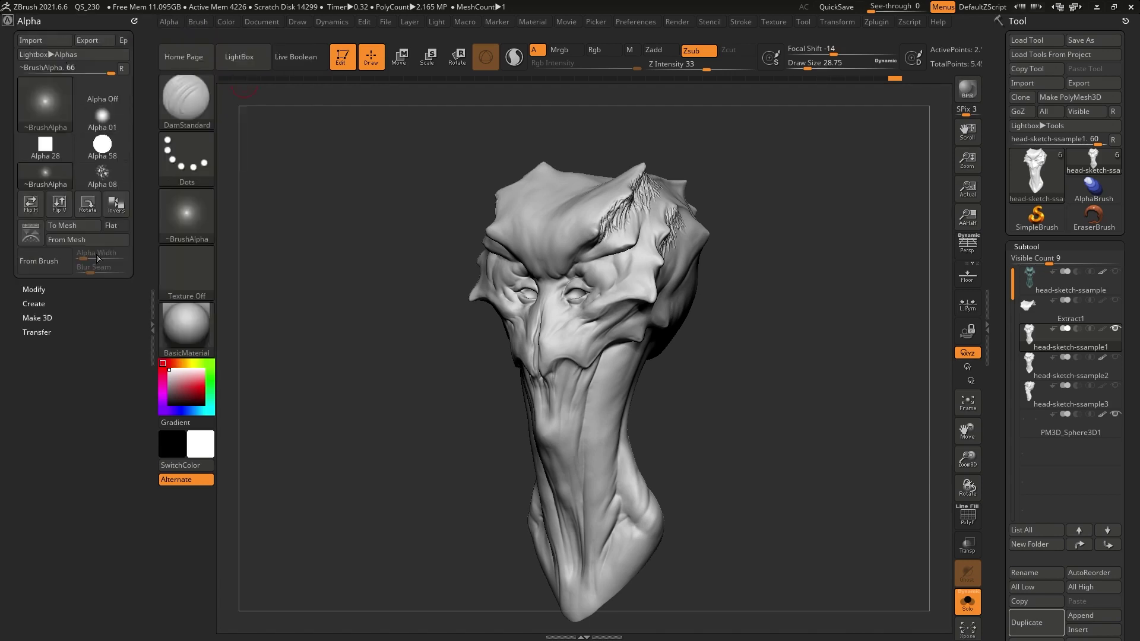
pyautogui.click(48, 40)
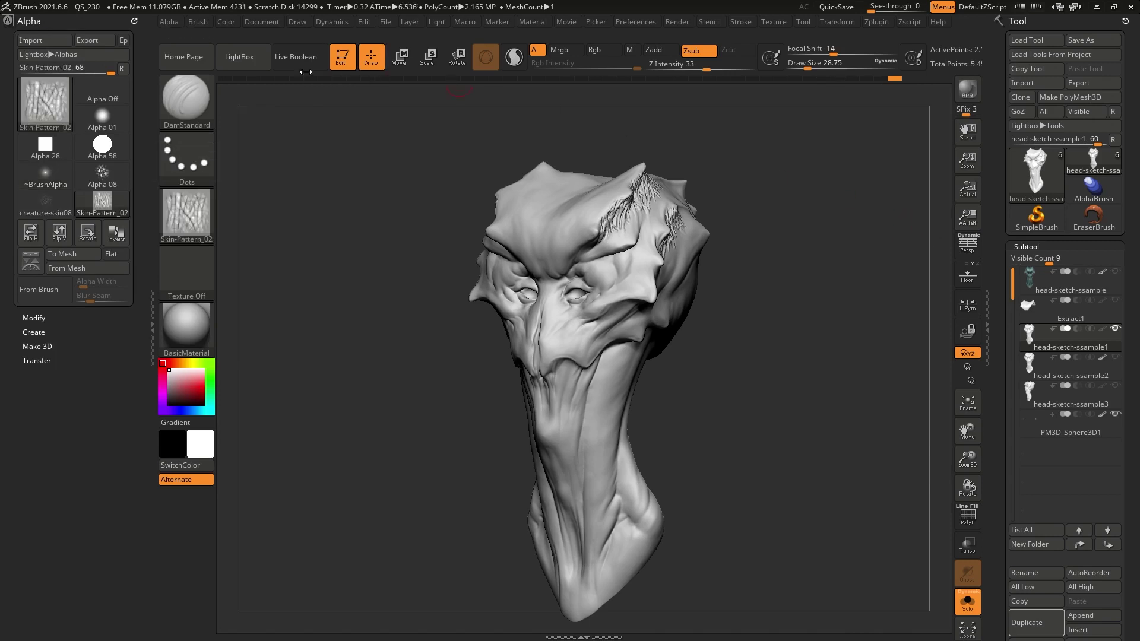
pyautogui.moveTo(104, 219)
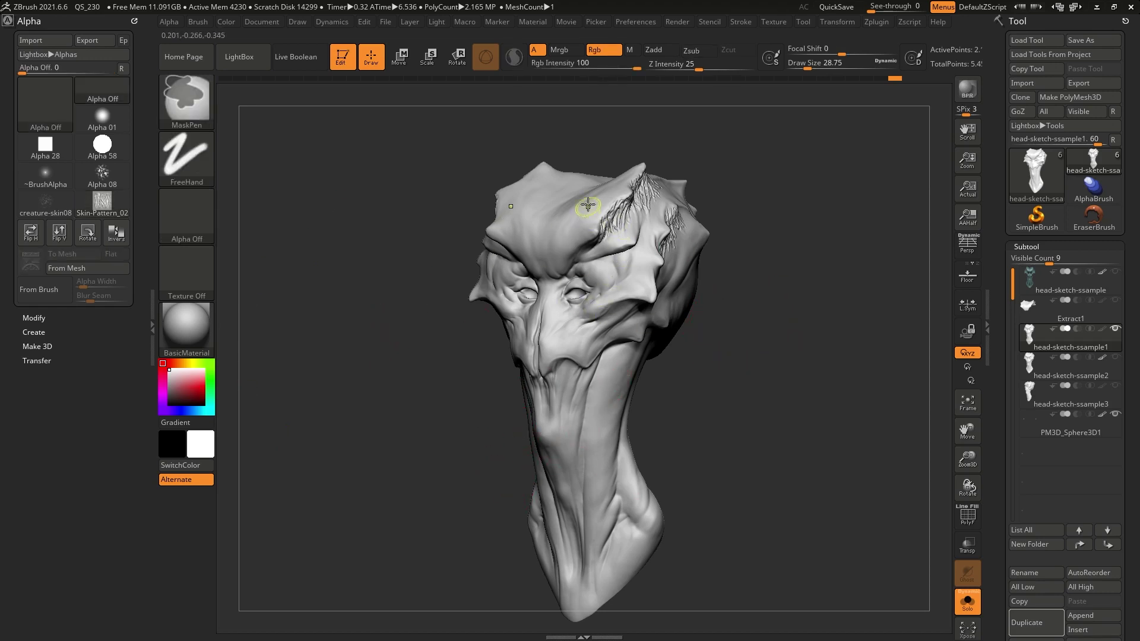
# Step: Try a freehand MaskPen stroke on the forehead without an alpha and undo it
pyautogui.moveTo(587, 206)
pyautogui.keyDown('ctrl'); pyautogui.mouseDown()
pyautogui.moveTo(564, 255)
pyautogui.moveTo(591, 229)
pyautogui.mouseUp(); pyautogui.keyUp('ctrl')
pyautogui.hotkey('ctrl', 'z')
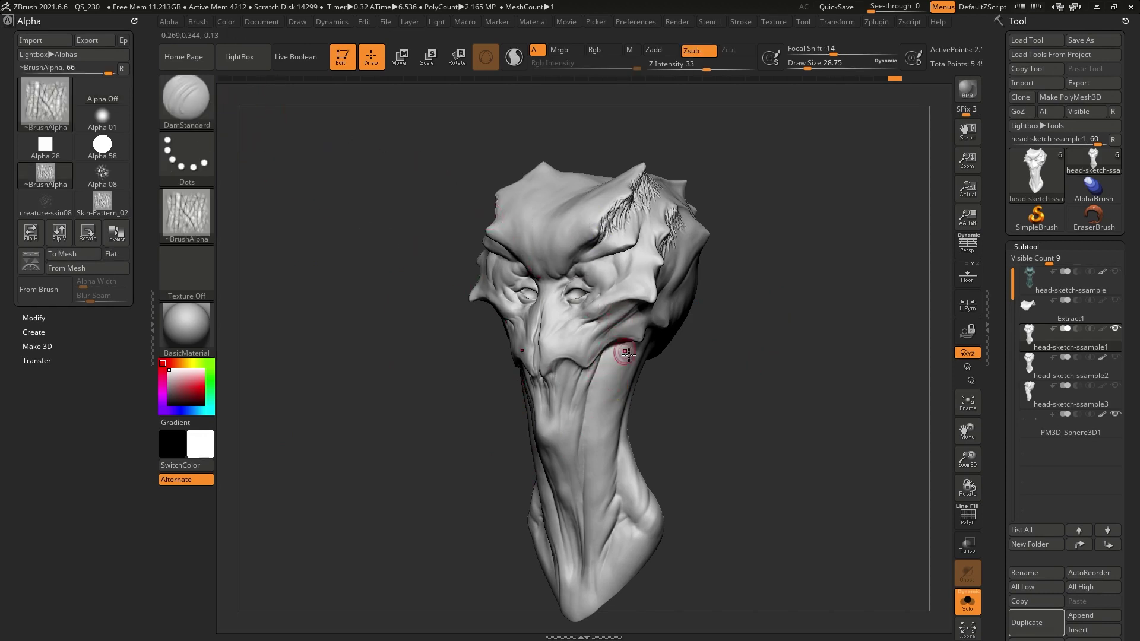
pyautogui.press('ctrl')
pyautogui.press('ctrl')
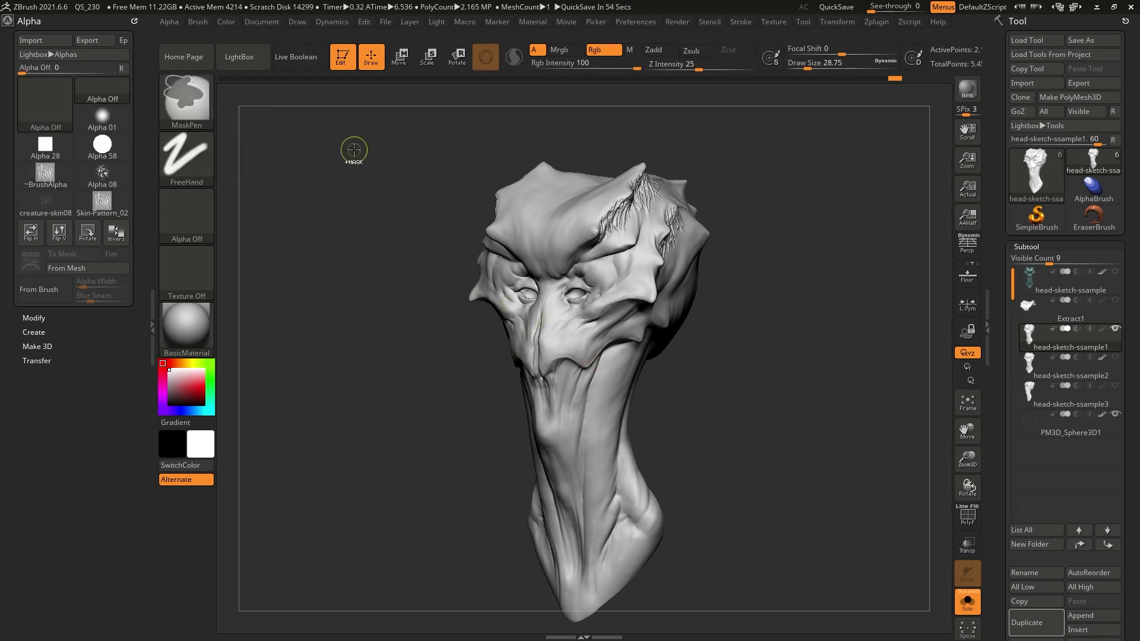
pyautogui.press('ctrl')
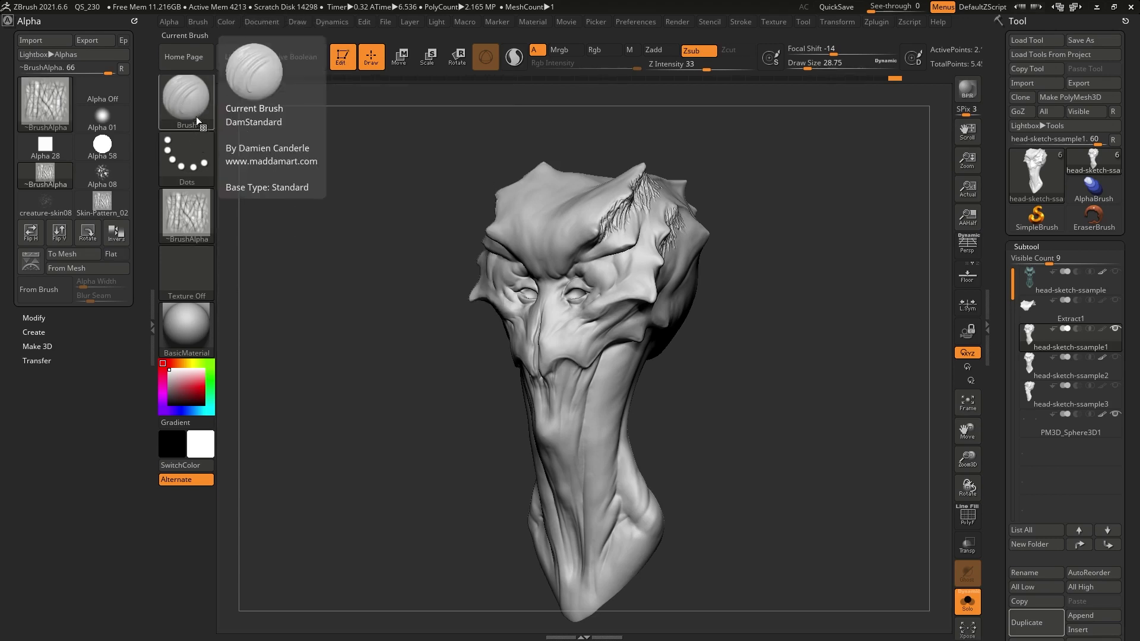
# Step: Reset all brushes to their default settings
pyautogui.click(200, 22)
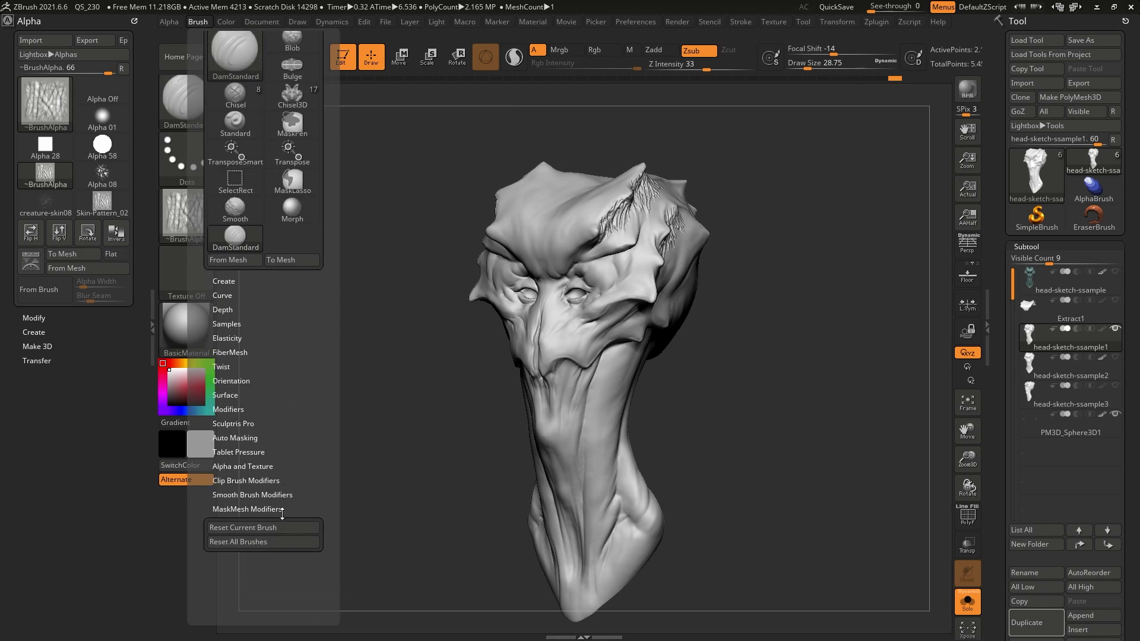
pyautogui.click(270, 542)
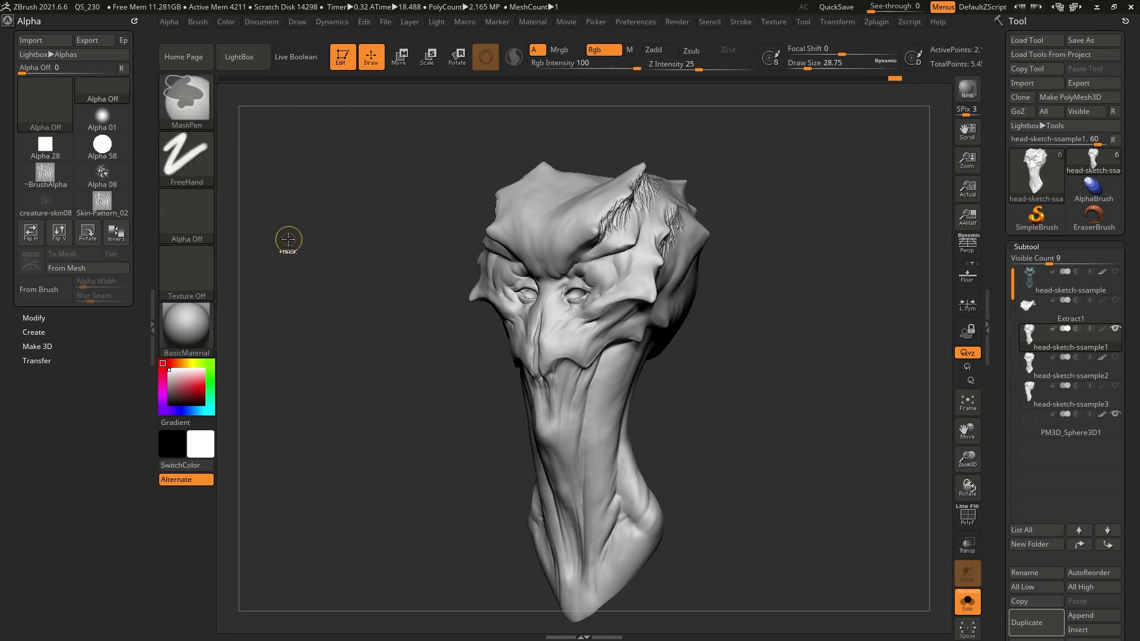
pyautogui.press('ctrl')
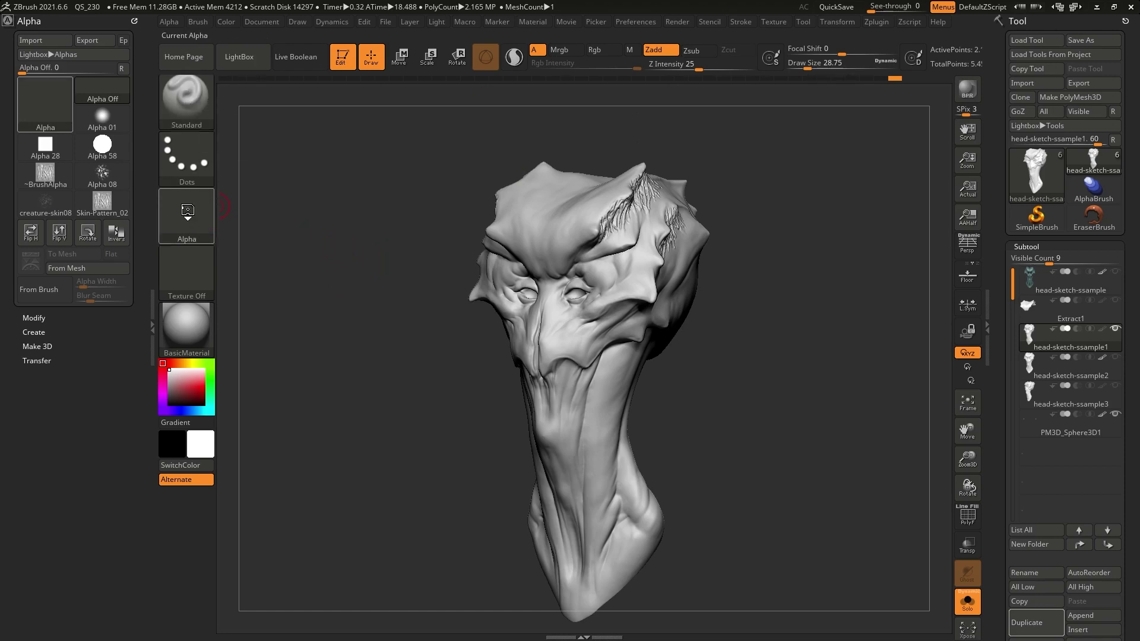
# Step: Assign the creature-skin08 alpha to the MaskPen masking brush, leaving the Standard brush without an alpha
pyautogui.click(188, 210)
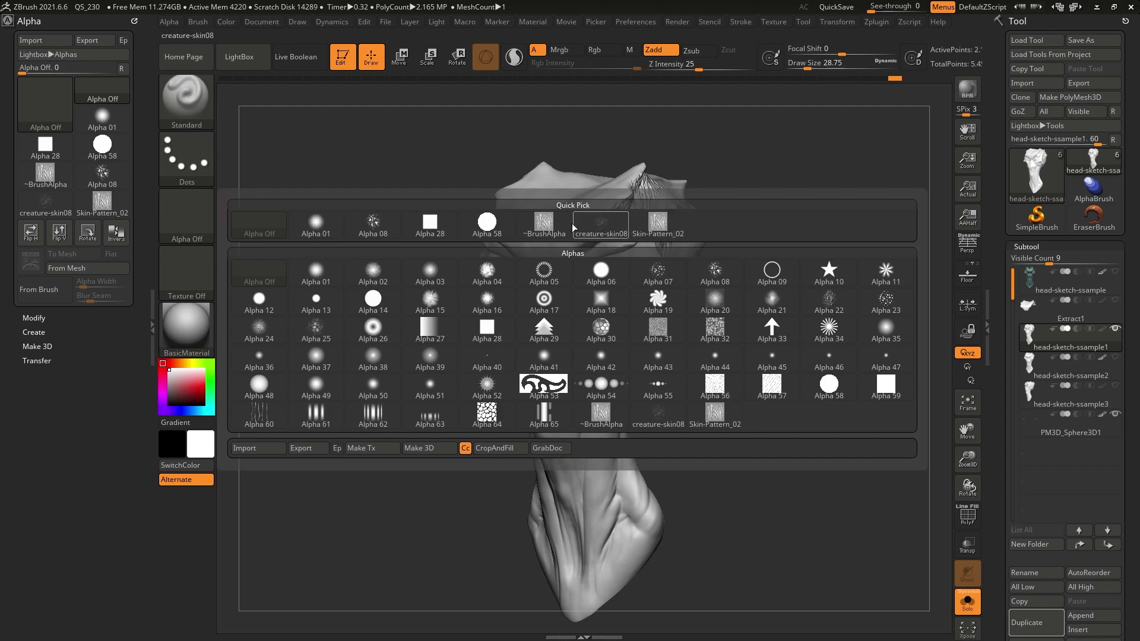
pyautogui.moveTo(598, 323)
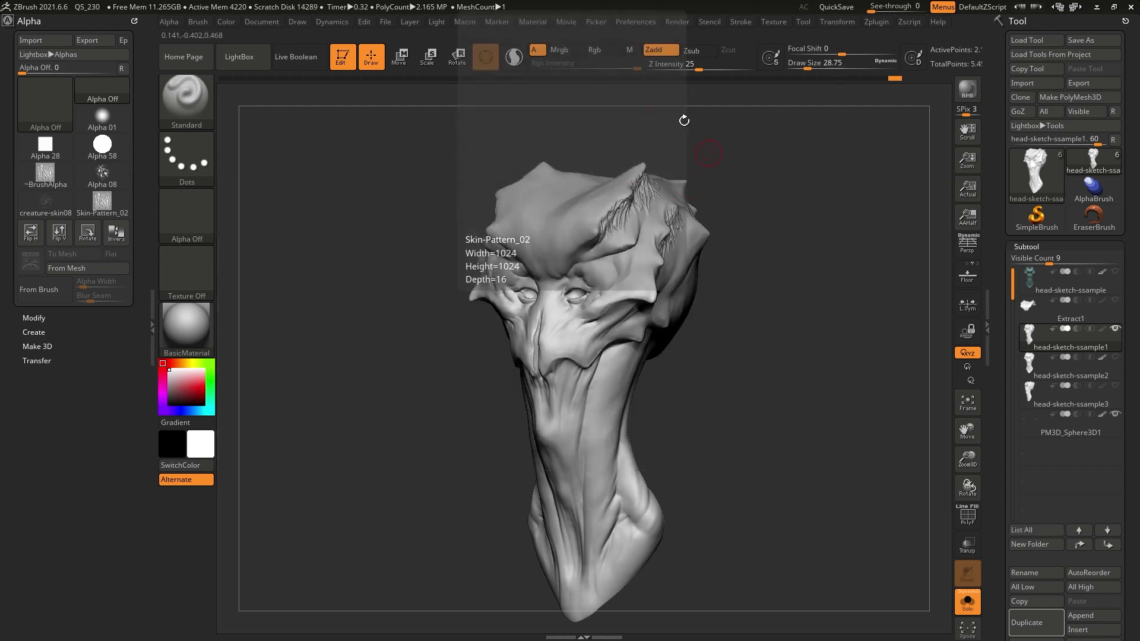
pyautogui.press('ctrl')
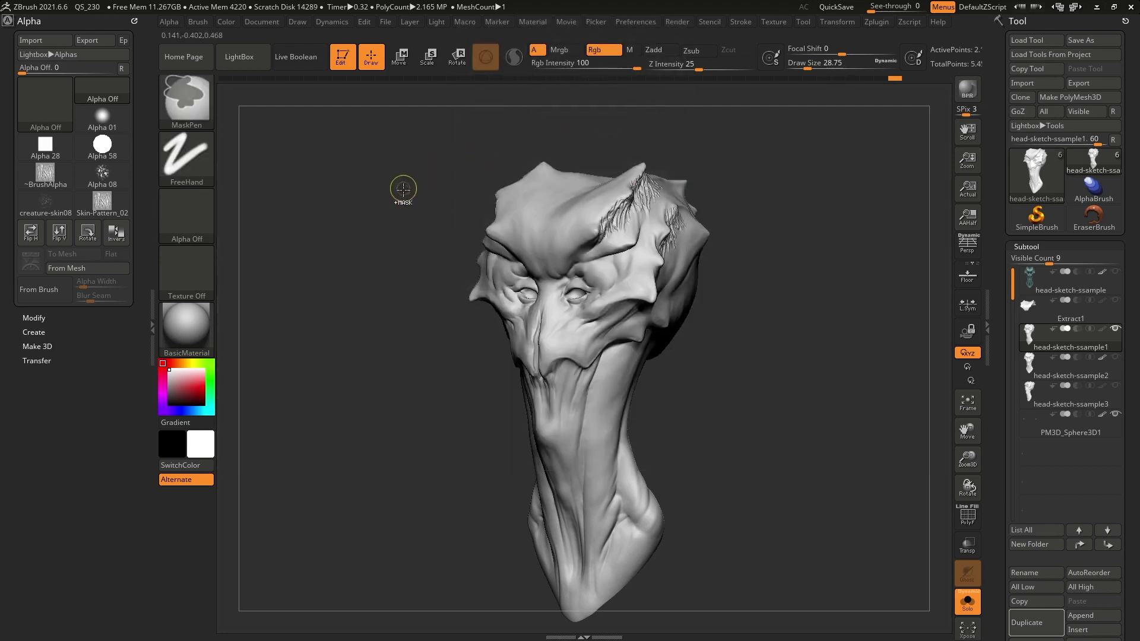
pyautogui.click(185, 216)
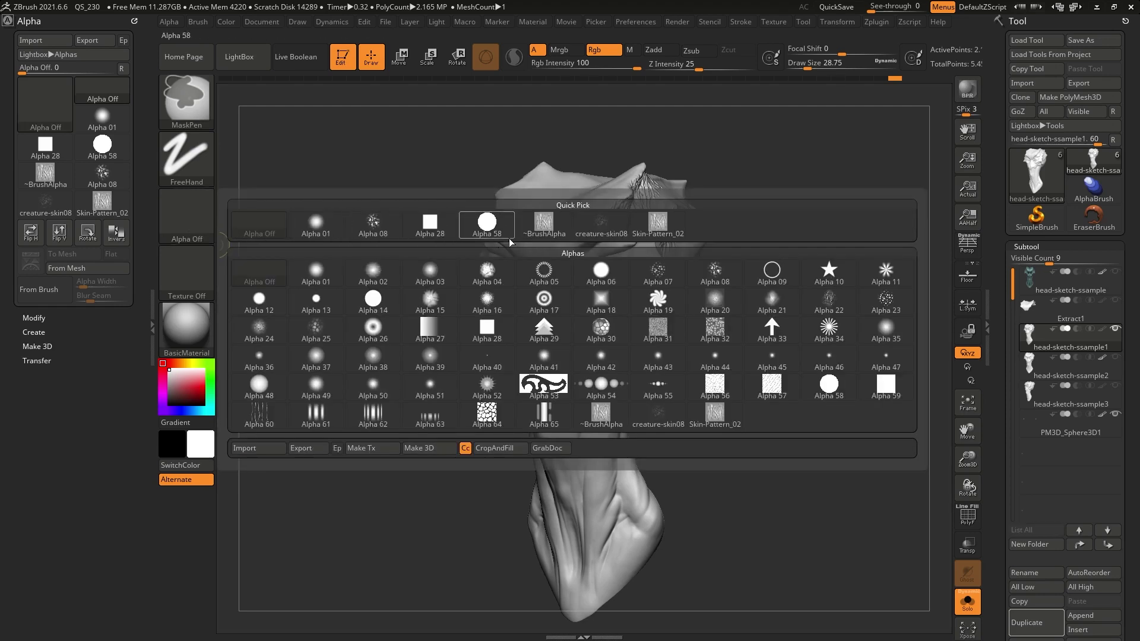
pyautogui.keyDown('ctrl'); pyautogui.click(604, 222); pyautogui.keyUp('ctrl')
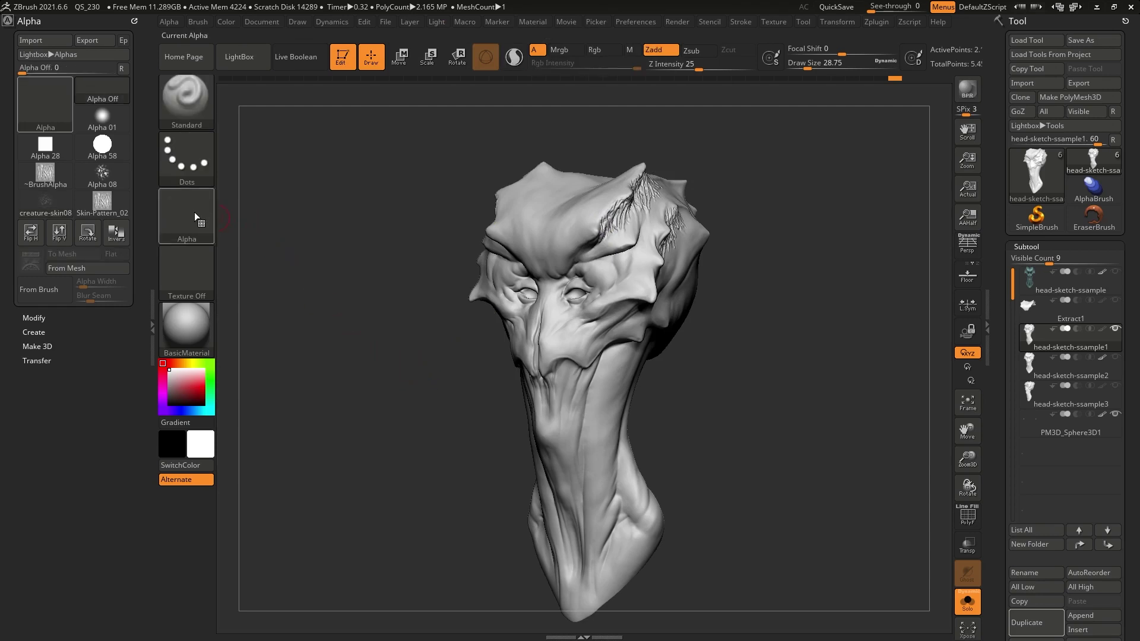
pyautogui.press('ctrl')
pyautogui.press('ctrl')
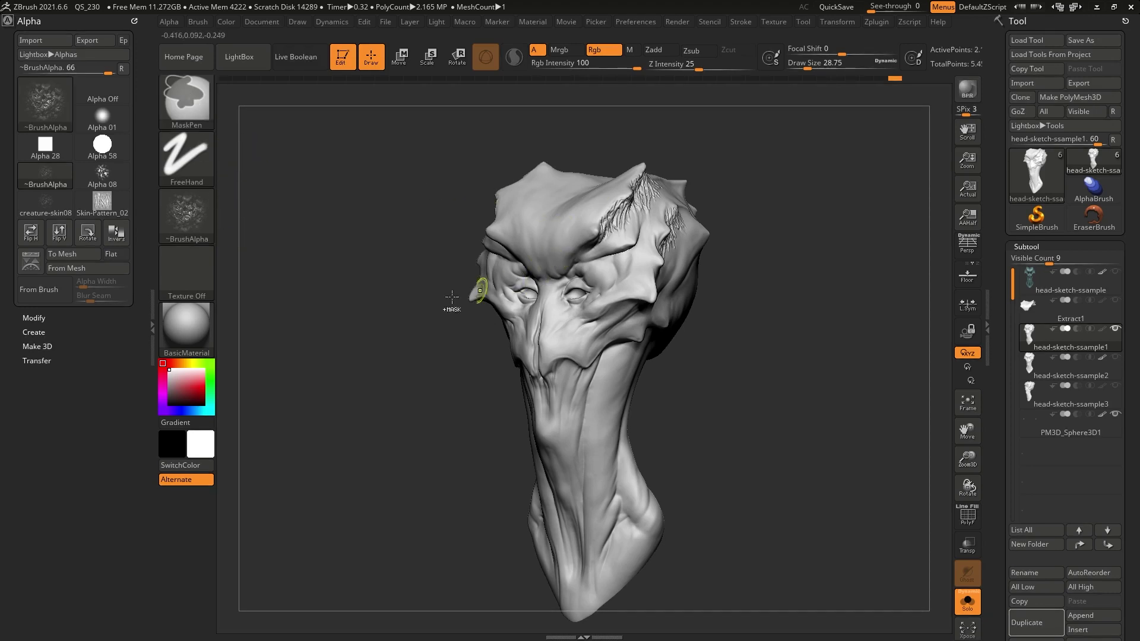
pyautogui.moveTo(199, 203)
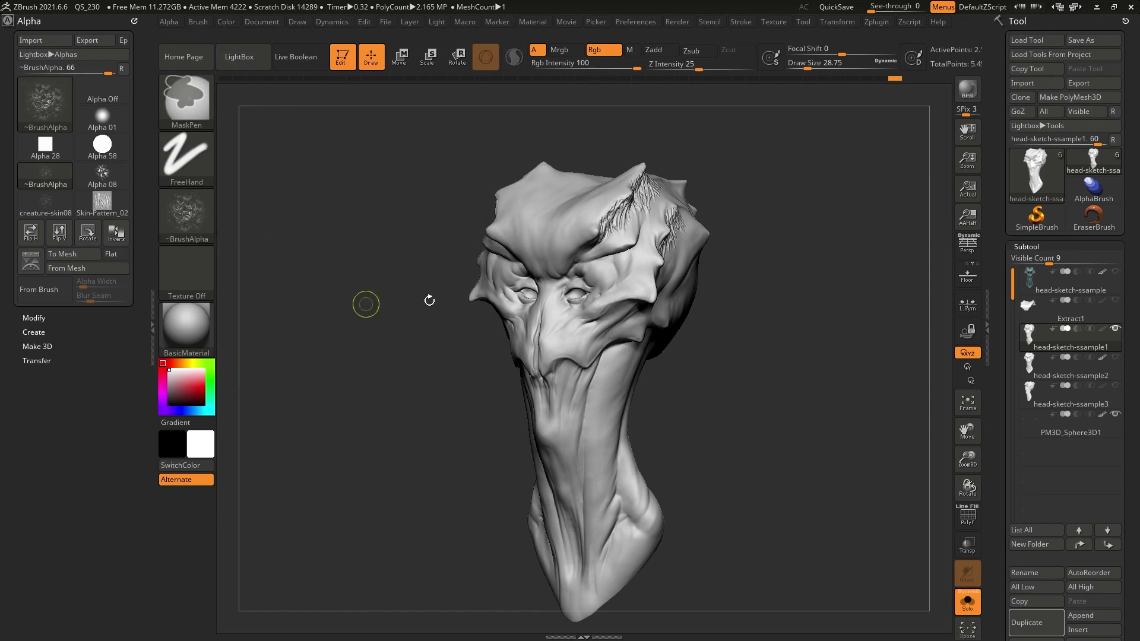
# Step: Frame the creature's forehead closely and enlarge the brush draw size to about 59
pyautogui.moveTo(574, 155); pyautogui.dragTo(579, 264, button='right')
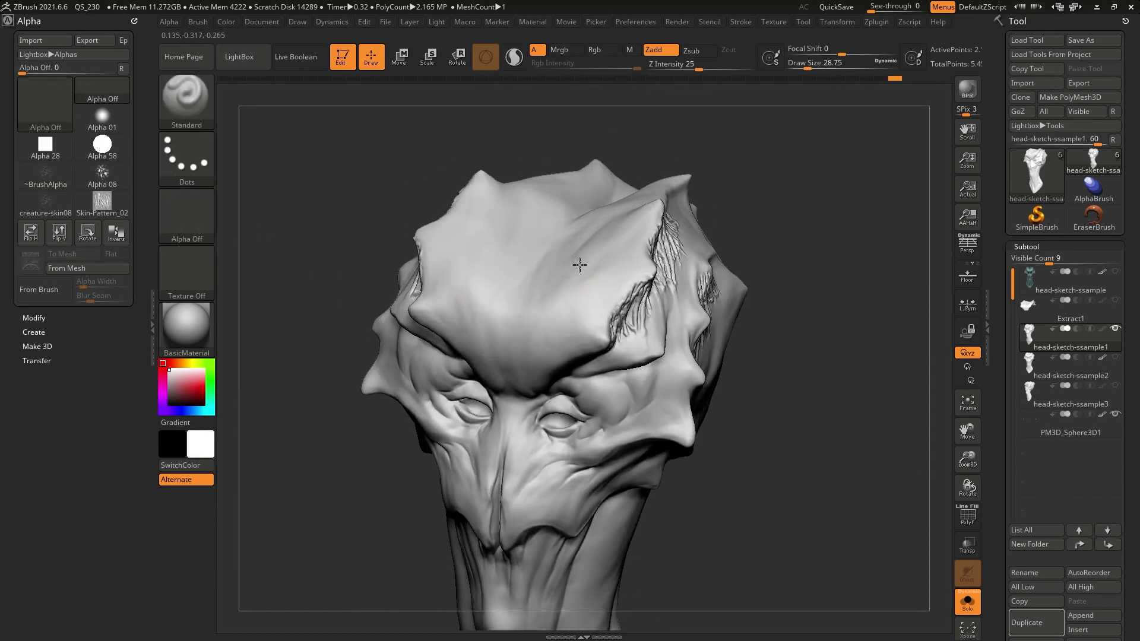
pyautogui.press('space')
pyautogui.moveTo(579, 265); pyautogui.dragTo(585, 261)
pyautogui.moveTo(586, 261)
pyautogui.keyDown('ctrl'); pyautogui.mouseDown(button='right')
pyautogui.moveTo(590, 270)
pyautogui.moveTo(610, 249)
pyautogui.mouseUp(button='right'); pyautogui.keyUp('ctrl')
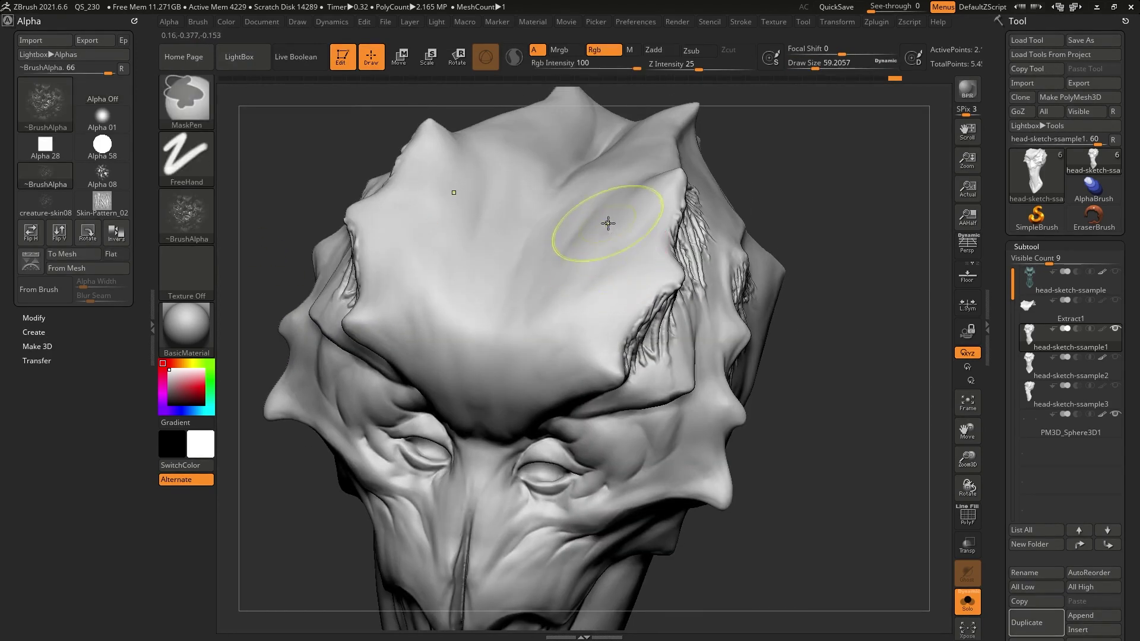
# Step: Try freehand mask strokes with the creature-skin08 alpha across the forehead, clearing the first mask and undoing the last stroke
pyautogui.keyDown('ctrl'); pyautogui.moveTo(608, 223); pyautogui.dragTo(537, 392); pyautogui.keyUp('ctrl')
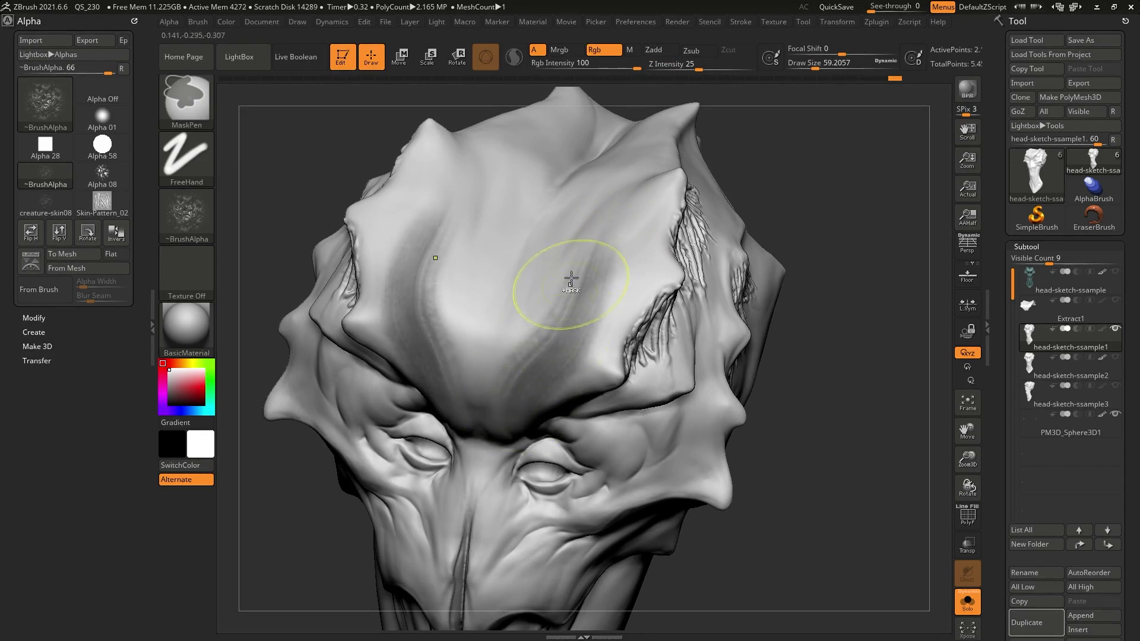
pyautogui.keyDown('ctrl'); pyautogui.moveTo(561, 240); pyautogui.dragTo(522, 389); pyautogui.keyUp('ctrl')
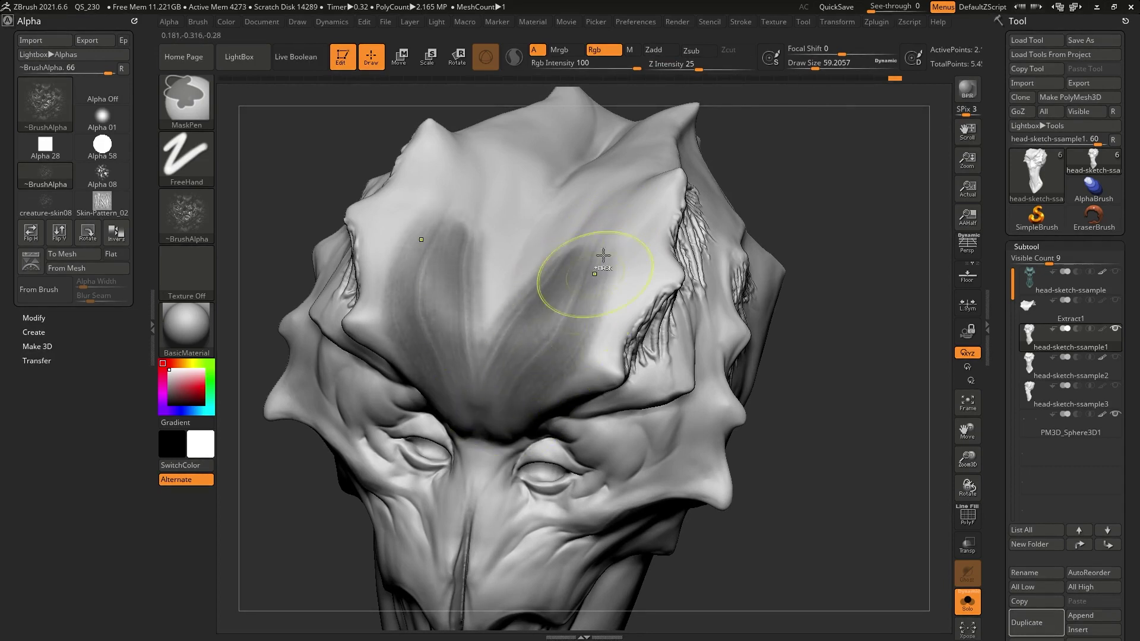
pyautogui.moveTo(620, 232)
pyautogui.keyDown('ctrl'); pyautogui.mouseDown()
pyautogui.moveTo(625, 261)
pyautogui.moveTo(561, 430)
pyautogui.mouseUp(); pyautogui.keyUp('ctrl')
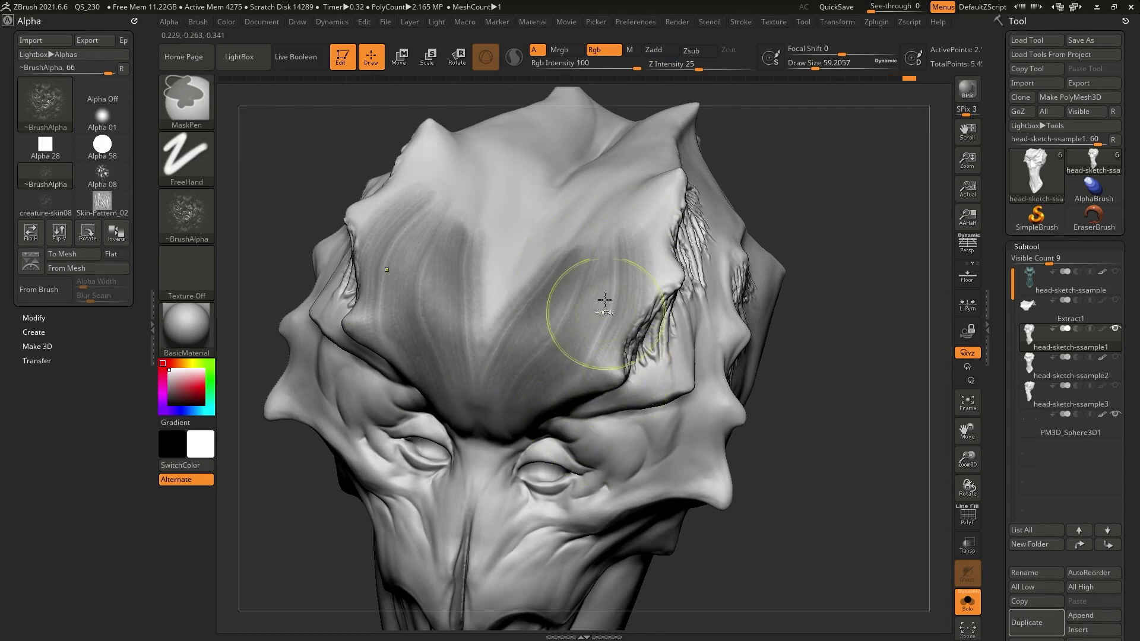
pyautogui.keyDown('ctrl'); pyautogui.moveTo(620, 201); pyautogui.dragTo(567, 370); pyautogui.keyUp('ctrl')
pyautogui.keyDown('ctrl'); pyautogui.moveTo(596, 216); pyautogui.dragTo(493, 432); pyautogui.keyUp('ctrl')
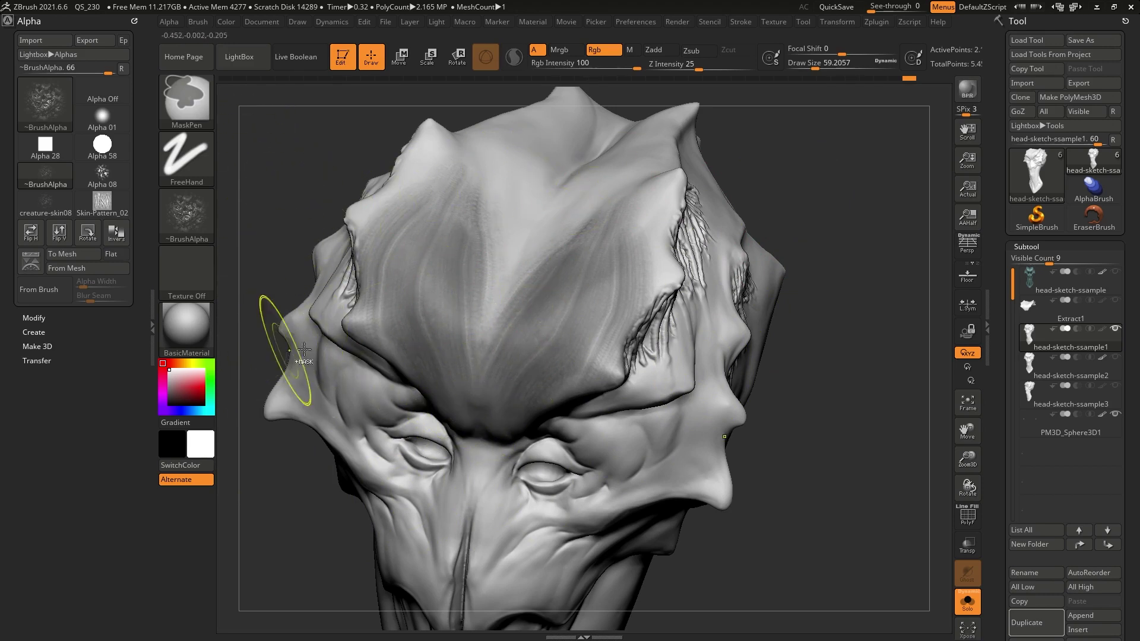
pyautogui.keyDown('ctrl'); pyautogui.moveTo(782, 148); pyautogui.dragTo(787, 274); pyautogui.keyUp('ctrl')
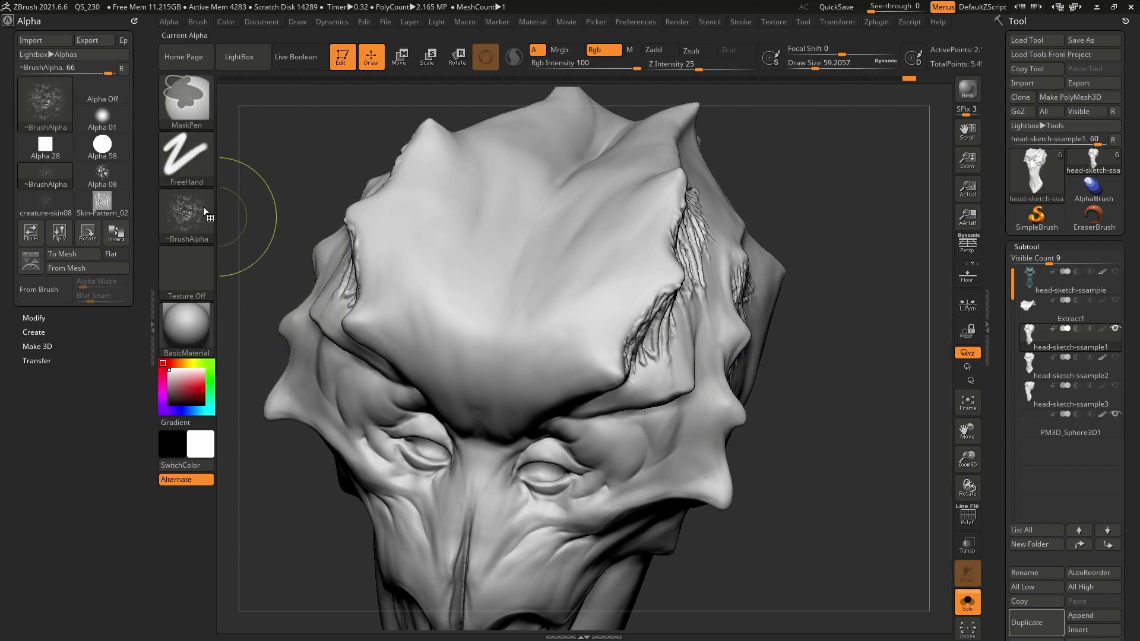
pyautogui.moveTo(593, 202)
pyautogui.keyDown('ctrl'); pyautogui.mouseDown()
pyautogui.moveTo(522, 243)
pyautogui.moveTo(552, 392)
pyautogui.mouseUp(); pyautogui.keyUp('ctrl')
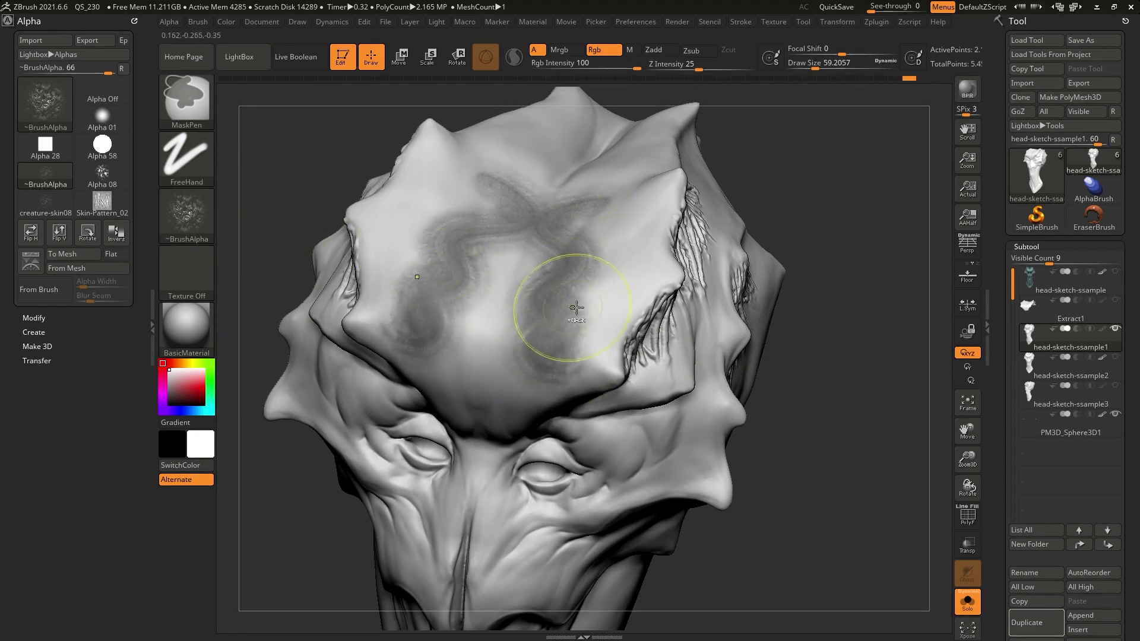
pyautogui.hotkey('ctrl', 'z')
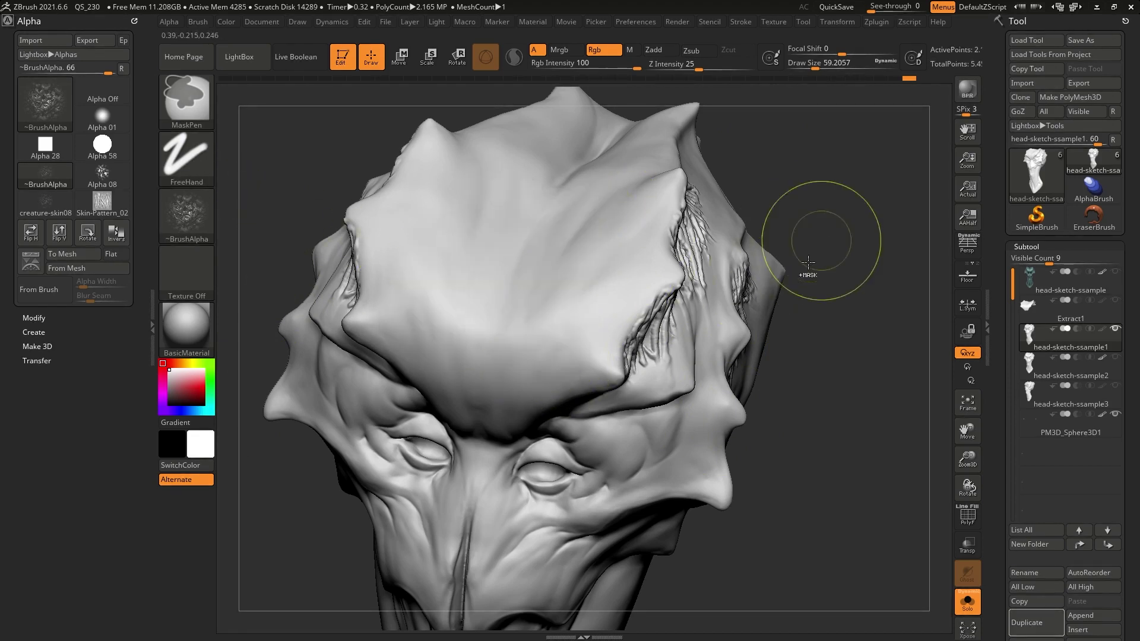
# Step: Set the MaskPen stroke to DragRect and stamp a creature-skin08 mask symmetrically onto the forehead
pyautogui.click(190, 159)
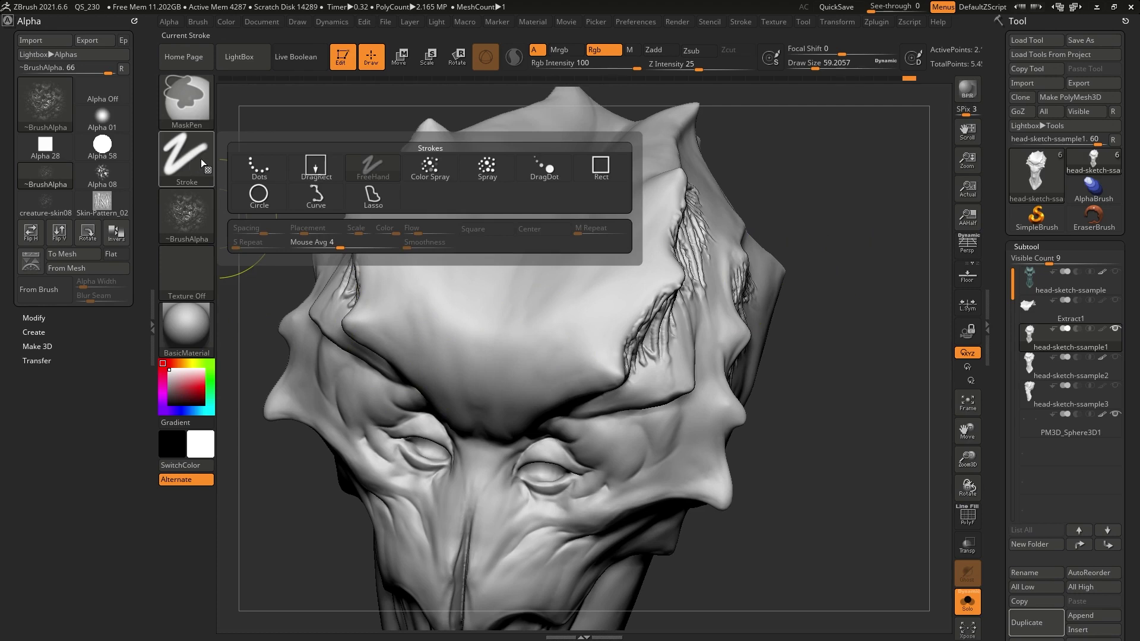
pyautogui.click(330, 171)
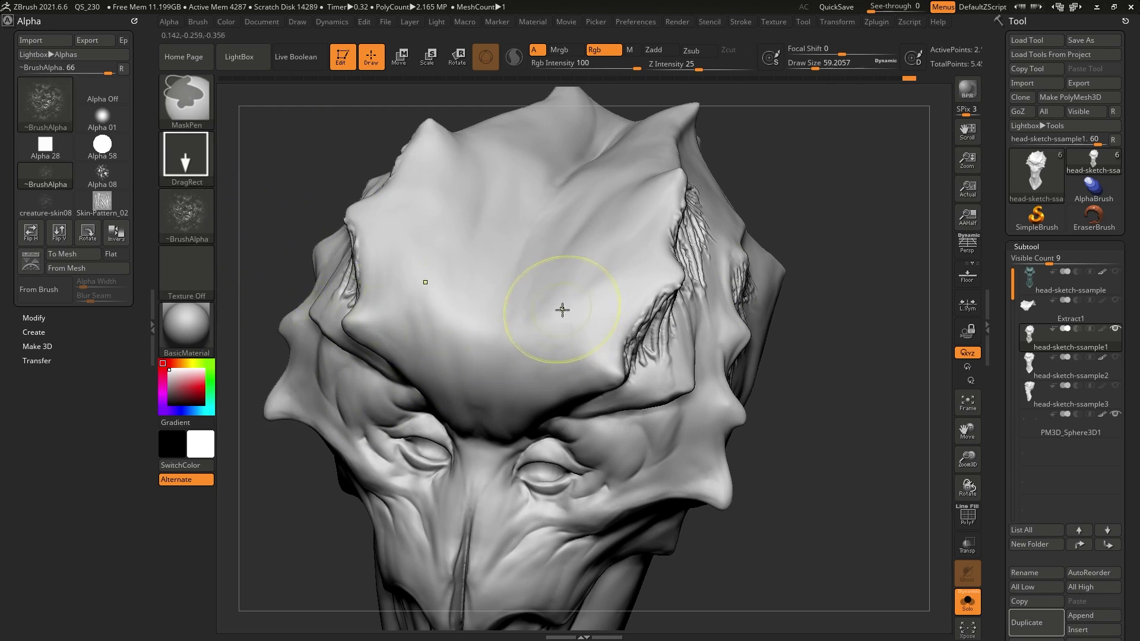
pyautogui.keyDown('ctrl'); pyautogui.moveTo(562, 310); pyautogui.dragTo(555, 386); pyautogui.keyUp('ctrl')
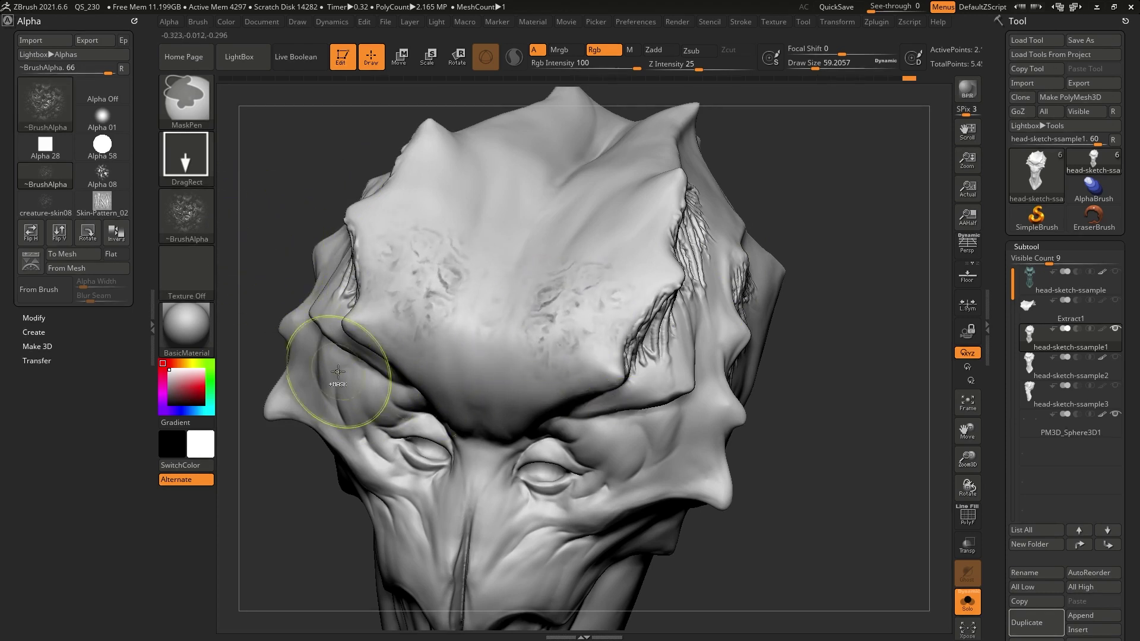
pyautogui.moveTo(683, 308); pyautogui.dragTo(558, 332, button='right')
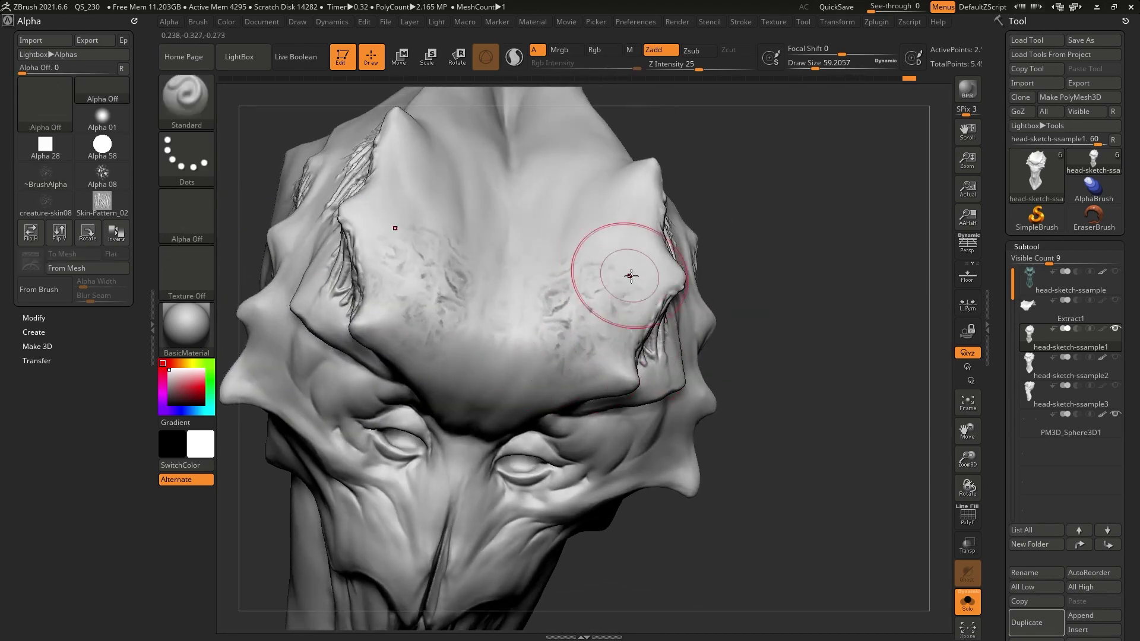
# Step: Check the creature-skin08 mask on the forehead and clear it from the head
pyautogui.moveTo(631, 276)
pyautogui.mouseDown(button='right')
pyautogui.moveTo(609, 318)
pyautogui.moveTo(580, 308)
pyautogui.mouseUp(button='right')
pyautogui.keyDown('alt'); pyautogui.moveTo(630, 337); pyautogui.dragTo(662, 310, button='right'); pyautogui.keyUp('alt')
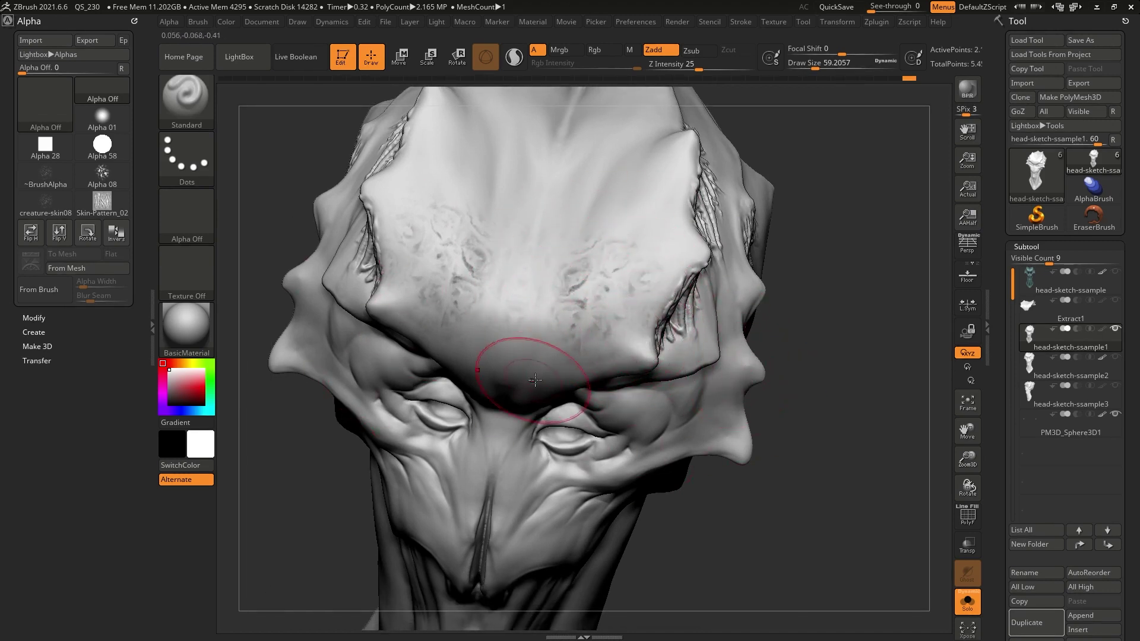
pyautogui.keyDown('alt'); pyautogui.moveTo(798, 259); pyautogui.dragTo(790, 266); pyautogui.keyUp('alt')
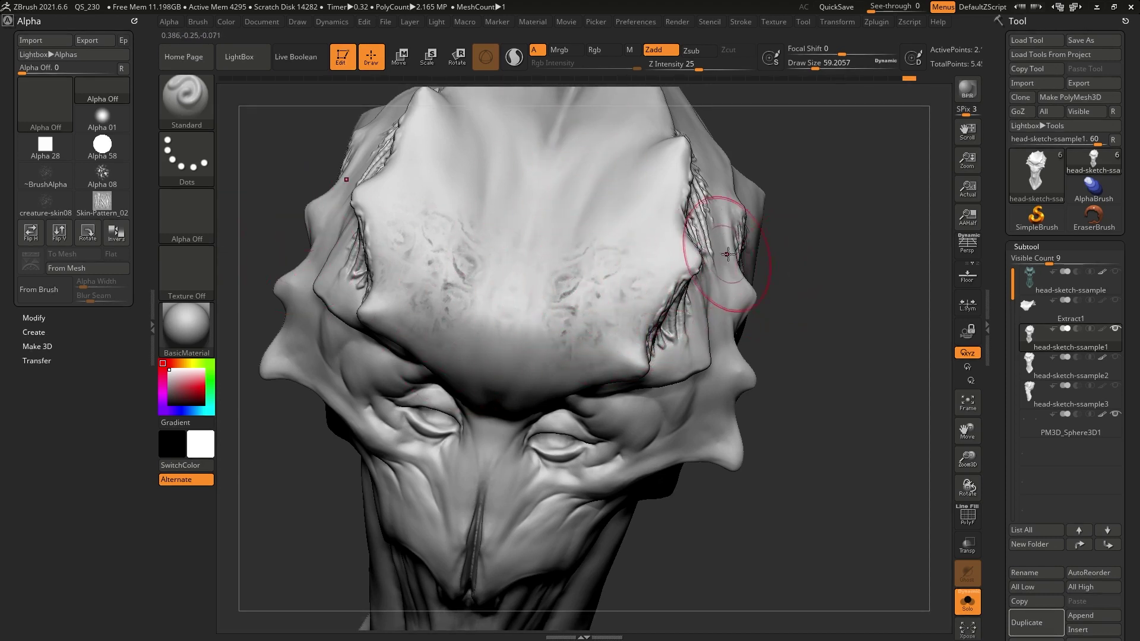
pyautogui.keyDown('ctrl'); pyautogui.moveTo(802, 193); pyautogui.dragTo(814, 211); pyautogui.keyUp('ctrl')
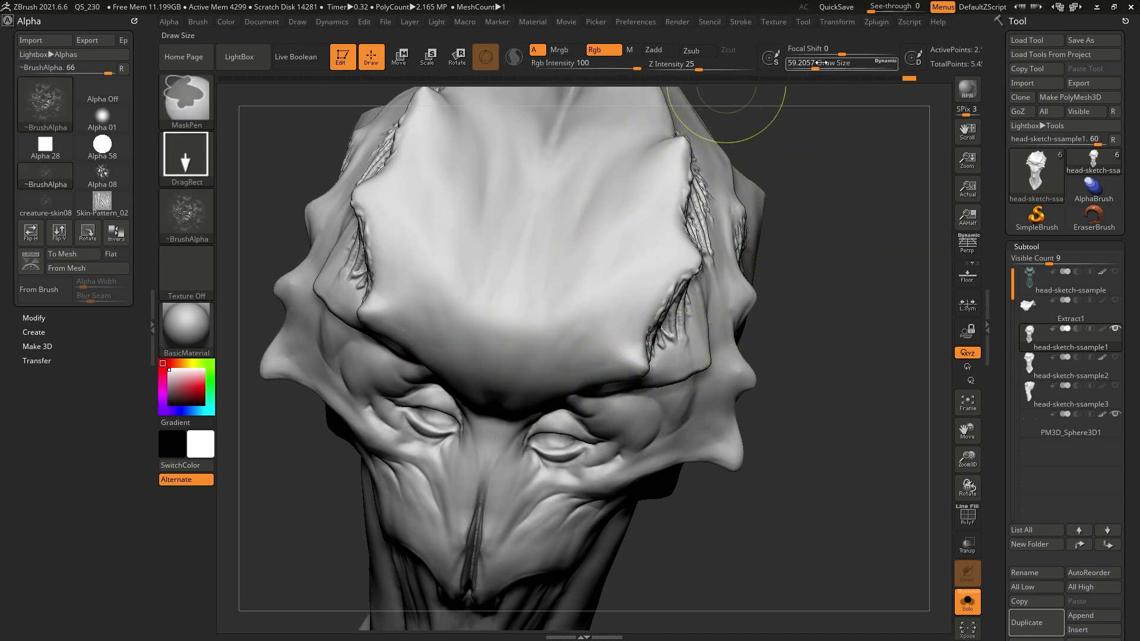
# Step: Try a creature-skin08 mask stamp on the forehead with the MaskPen focal shift at -38, and undo the stamp
pyautogui.moveTo(841, 50); pyautogui.dragTo(822, 50)
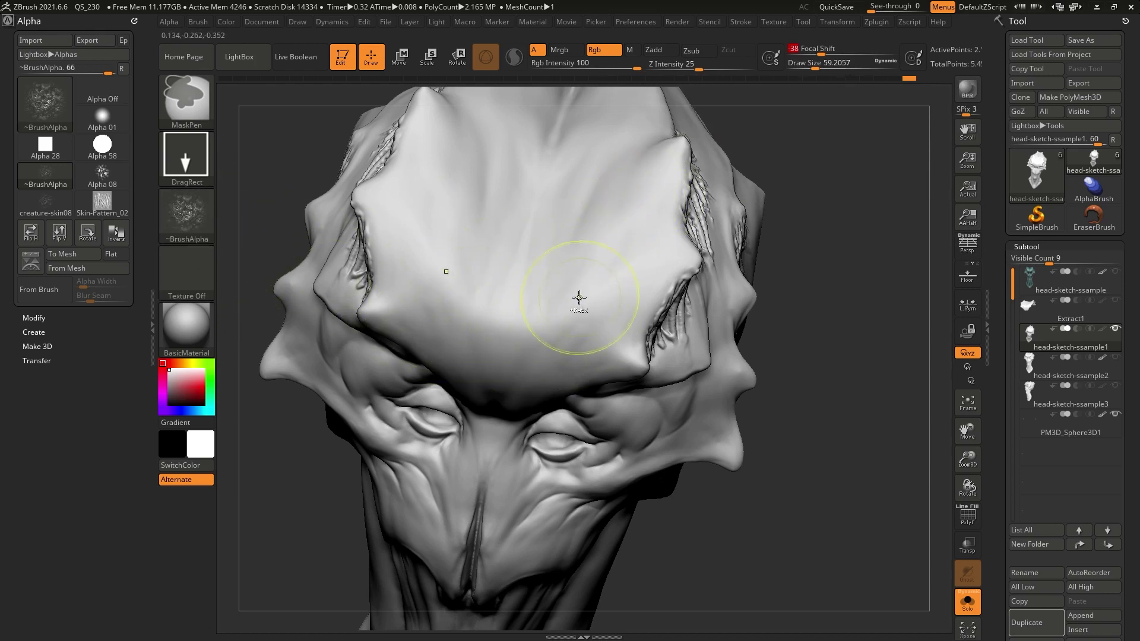
pyautogui.moveTo(598, 303); pyautogui.dragTo(652, 357)
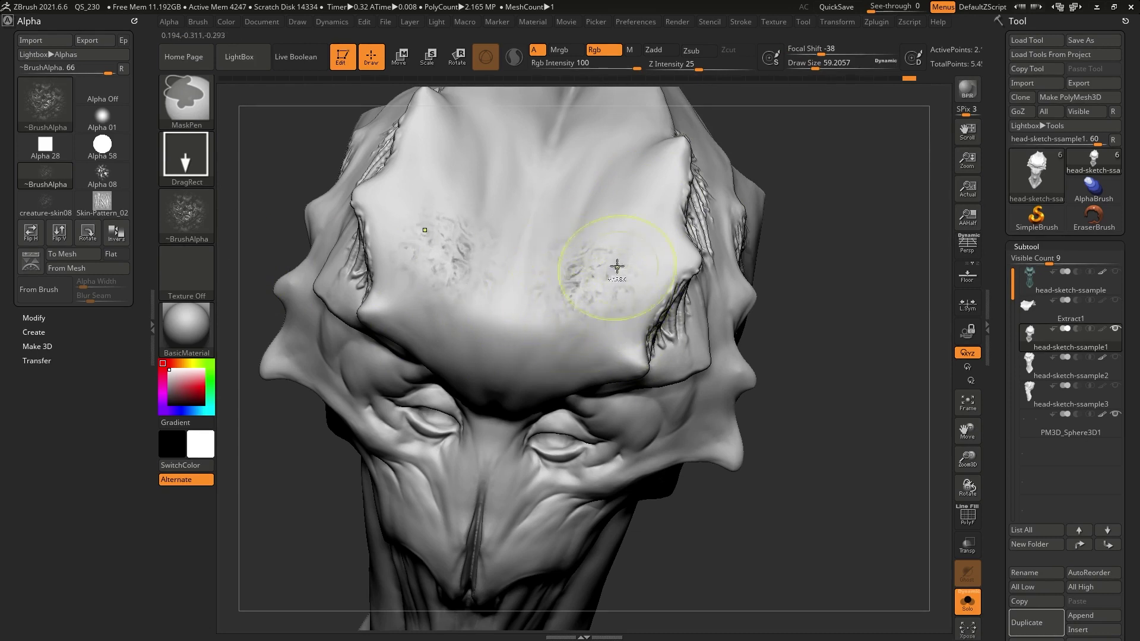
pyautogui.press('b')
pyautogui.press('s')
pyautogui.press('t')
pyautogui.hotkey('ctrl', 'z')
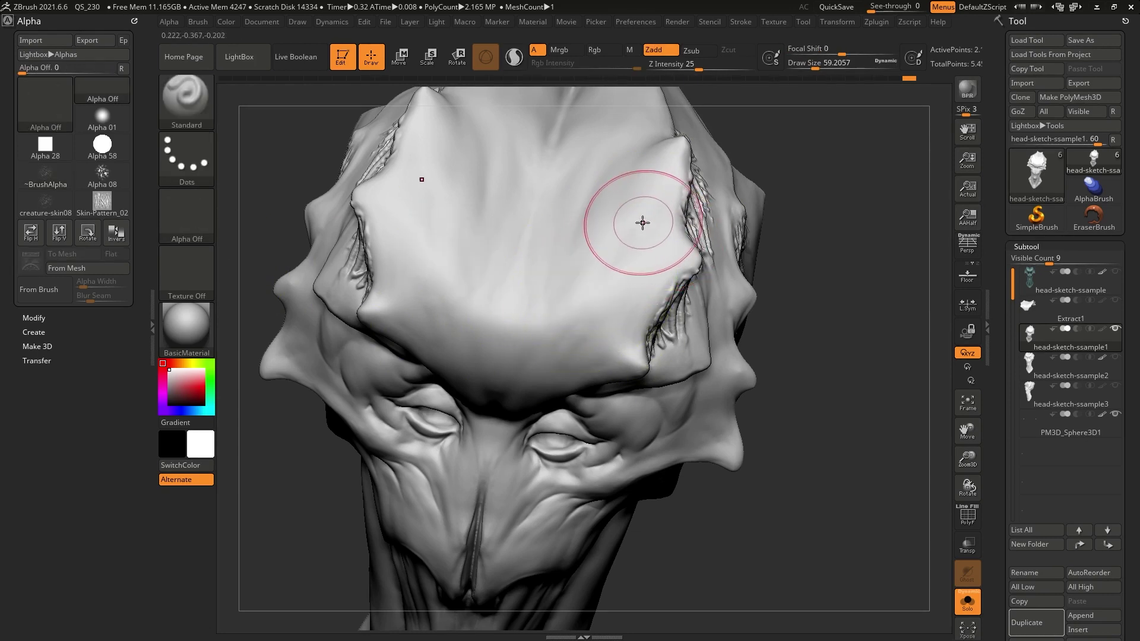
# Step: Try stamping the creature-skin08 mask on the forehead with the MaskPen focal shift at -100, and clear the mask
pyautogui.moveTo(631, 233); pyautogui.dragTo(621, 262, button='right')
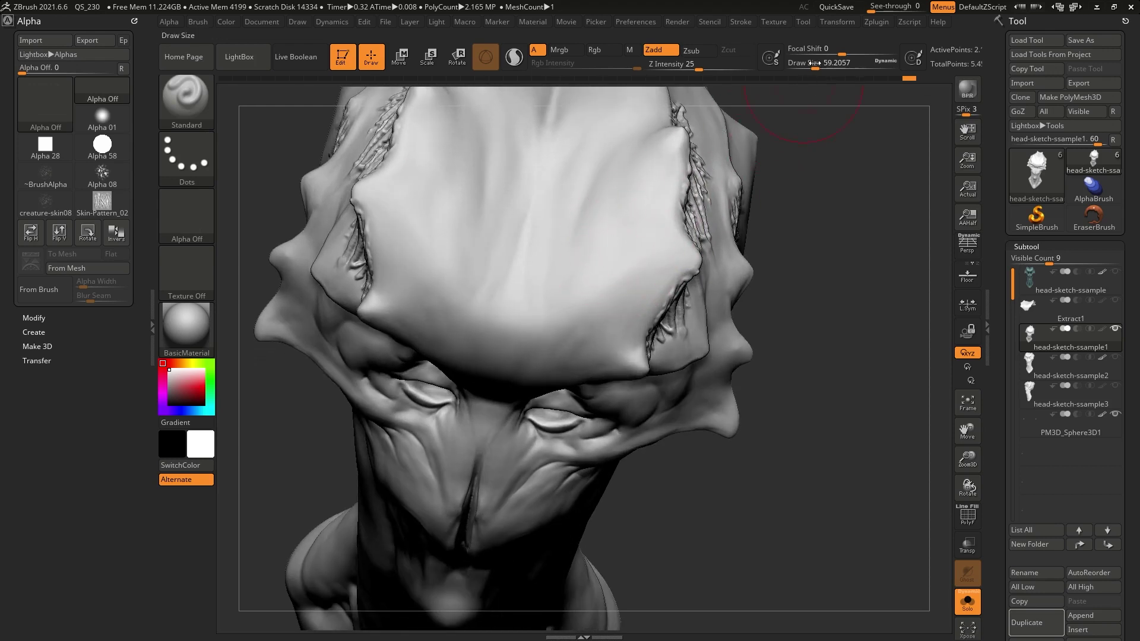
pyautogui.press('ctrl')
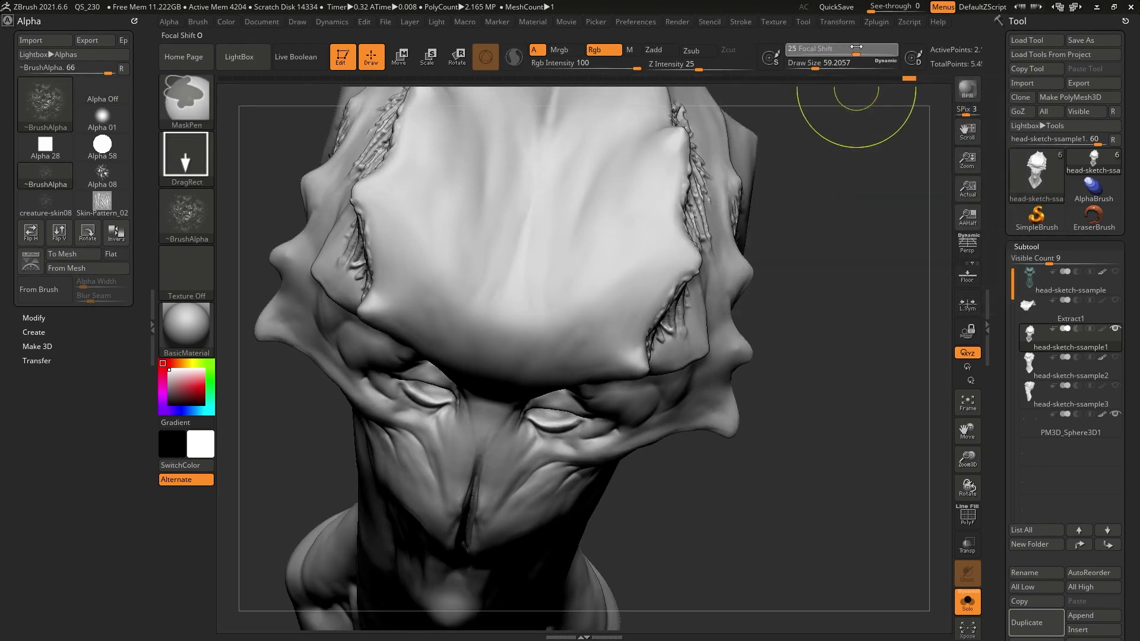
pyautogui.moveTo(870, 47); pyautogui.dragTo(790, 53)
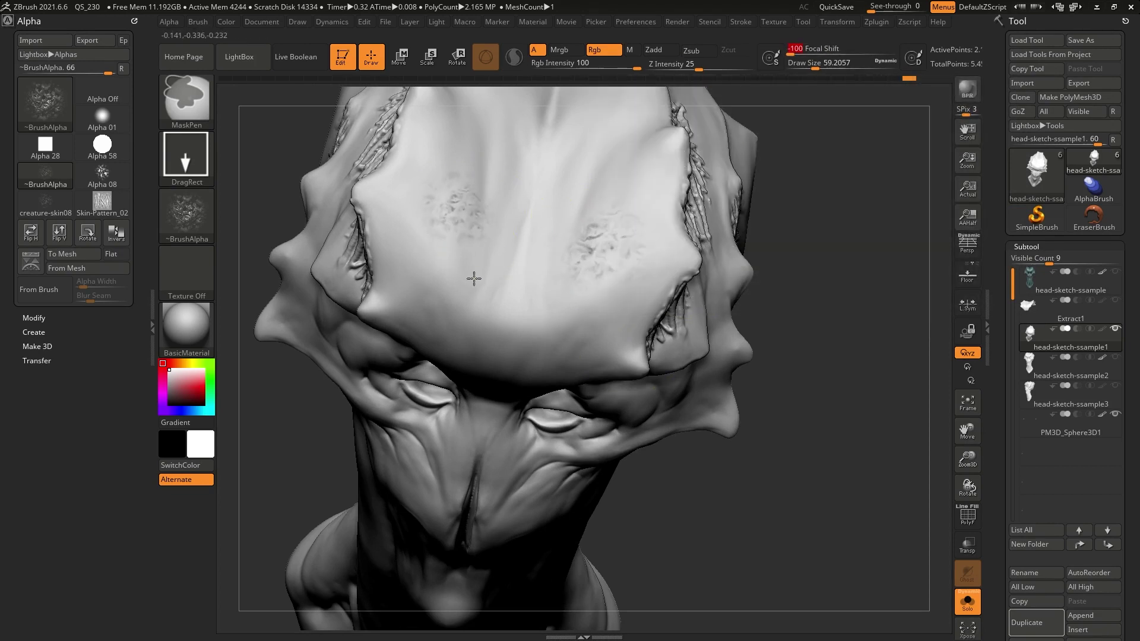
pyautogui.moveTo(580, 287)
pyautogui.mouseDown(button='right')
pyautogui.moveTo(559, 293)
pyautogui.moveTo(645, 341)
pyautogui.moveTo(639, 407)
pyautogui.moveTo(657, 369)
pyautogui.moveTo(677, 418)
pyautogui.mouseUp(button='right')
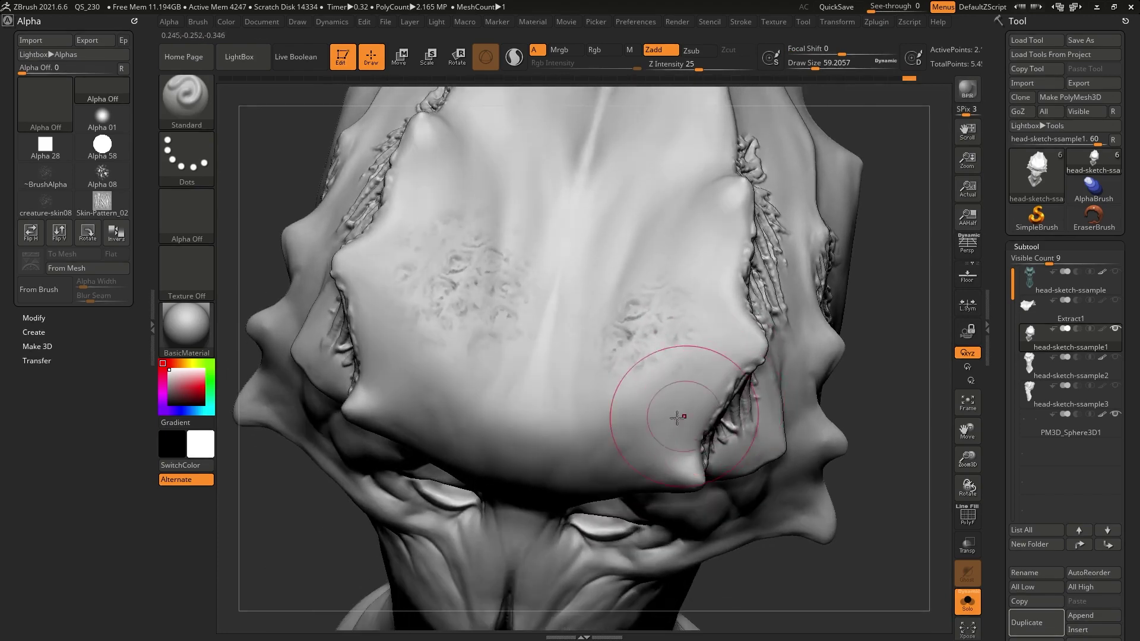
pyautogui.press('ctrl')
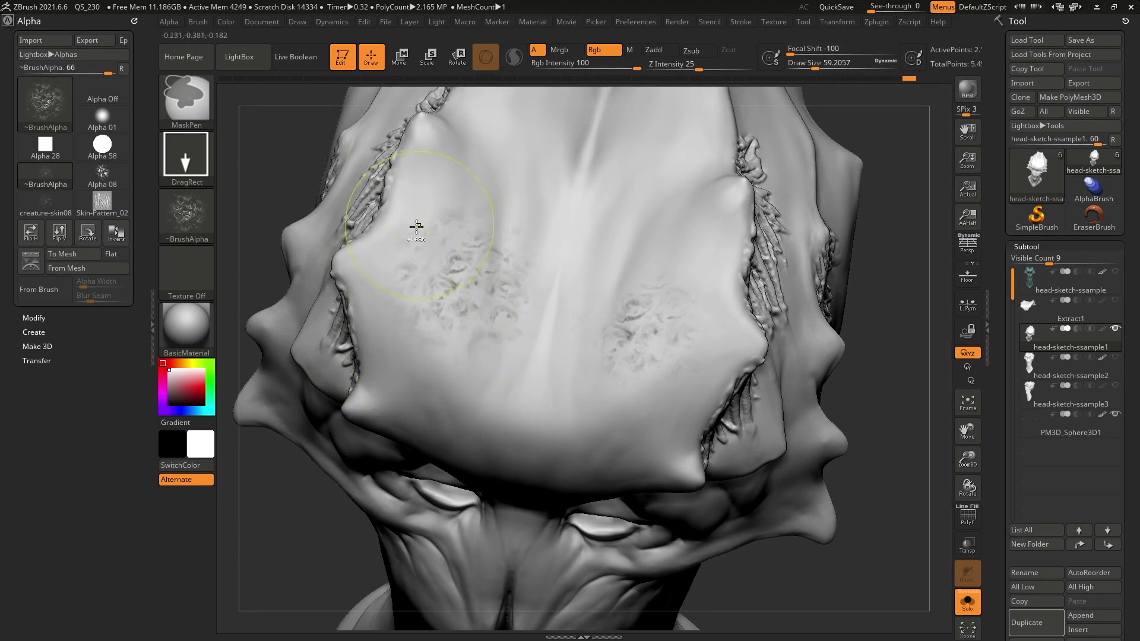
pyautogui.keyDown('ctrl'); pyautogui.click(872, 250); pyautogui.keyUp('ctrl')
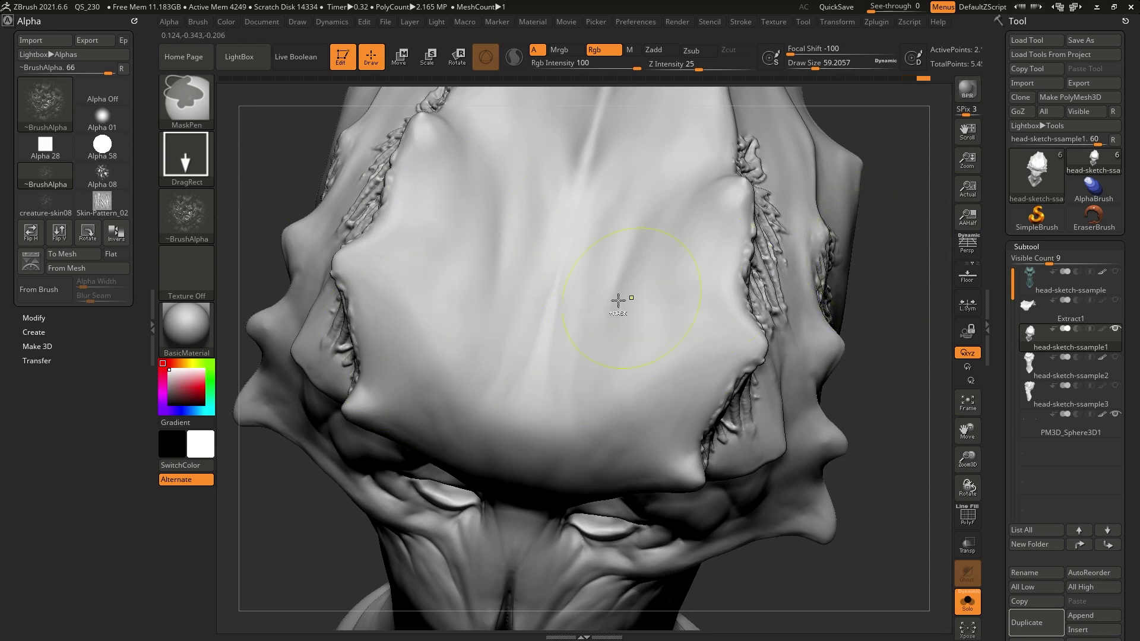
# Step: Assign the square Alpha 28 to MaskPen and stamp a test mask onto the forehead
pyautogui.click(187, 215)
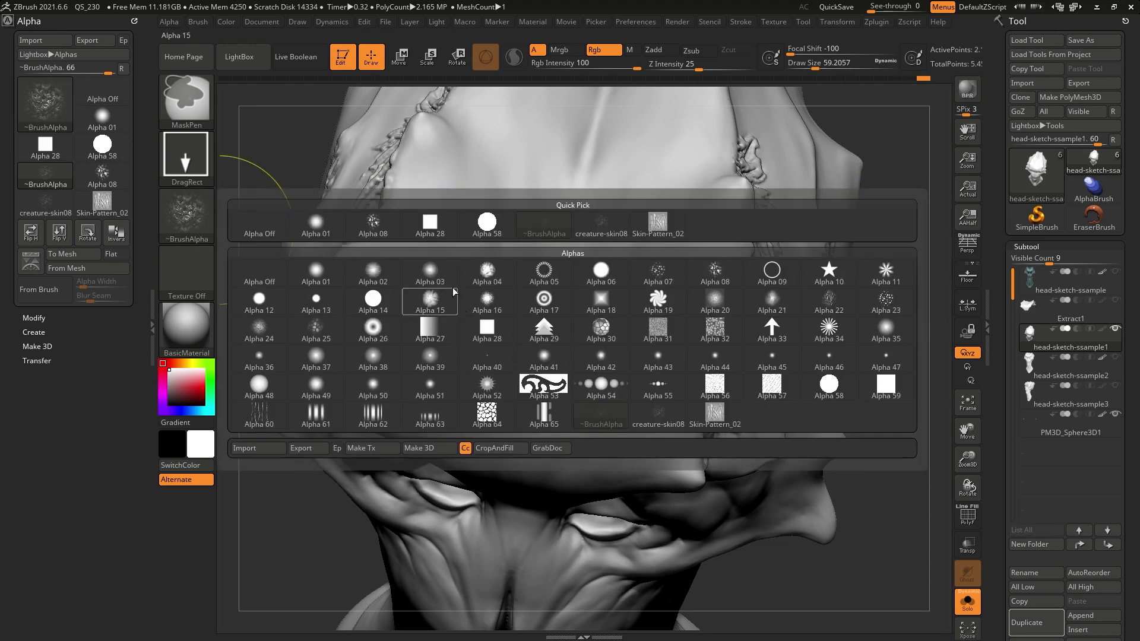
pyautogui.click(430, 223)
pyautogui.keyDown('ctrl'); pyautogui.moveTo(458, 277); pyautogui.dragTo(487, 415); pyautogui.keyUp('ctrl')
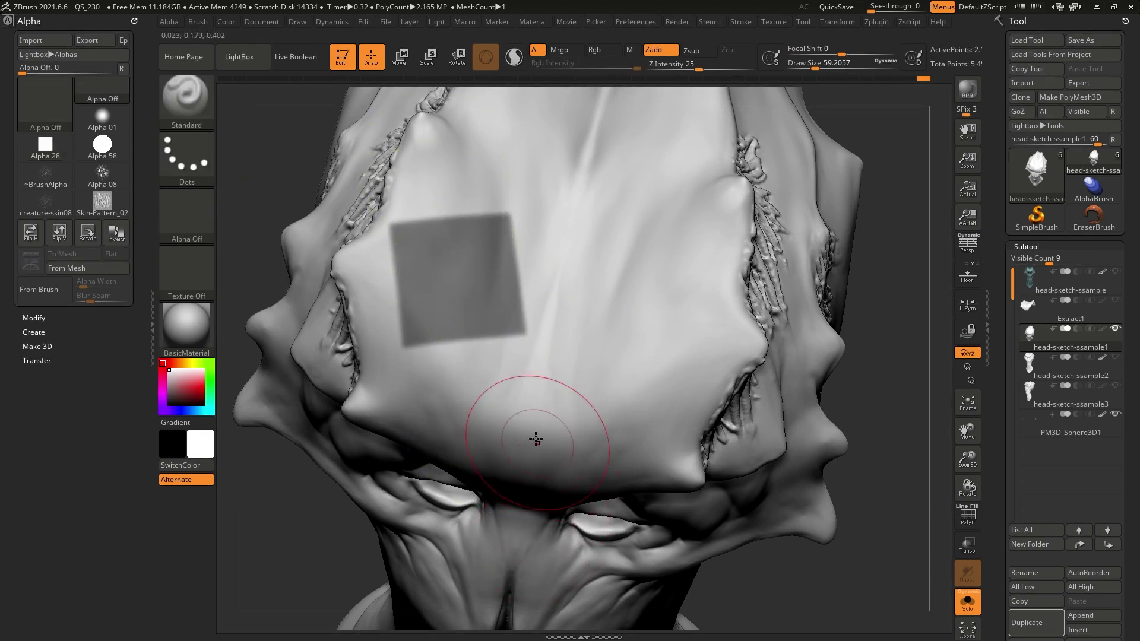
# Step: Test square-alpha mask stamps beside the first one at focal shifts of 99 and 28, and clear all the masks
pyautogui.press('ctrl')
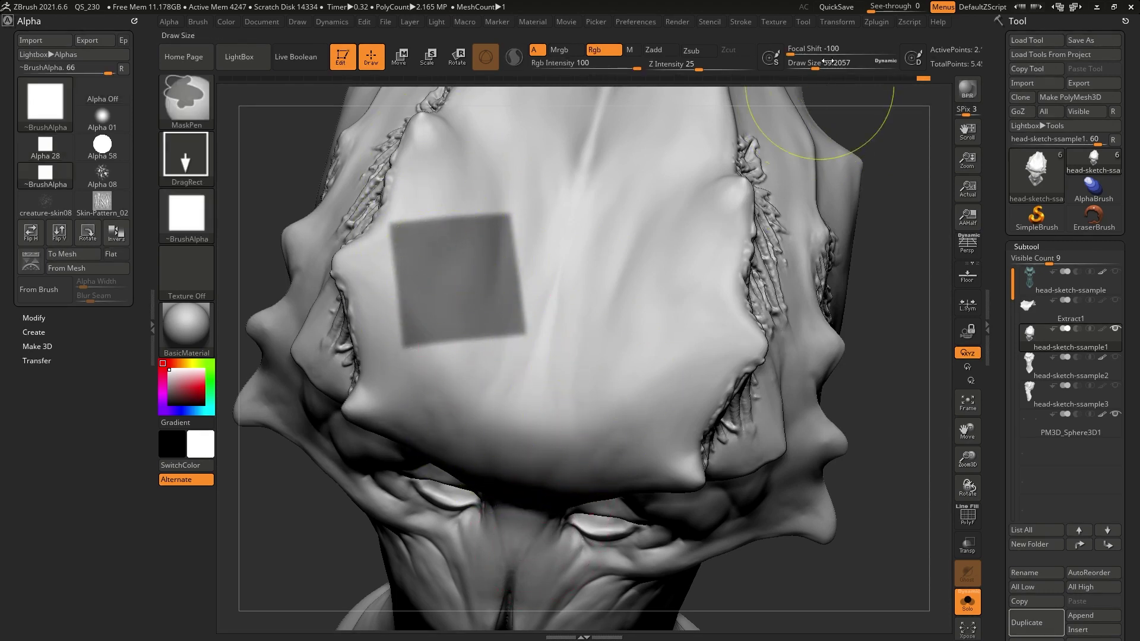
pyautogui.moveTo(828, 58); pyautogui.dragTo(893, 54)
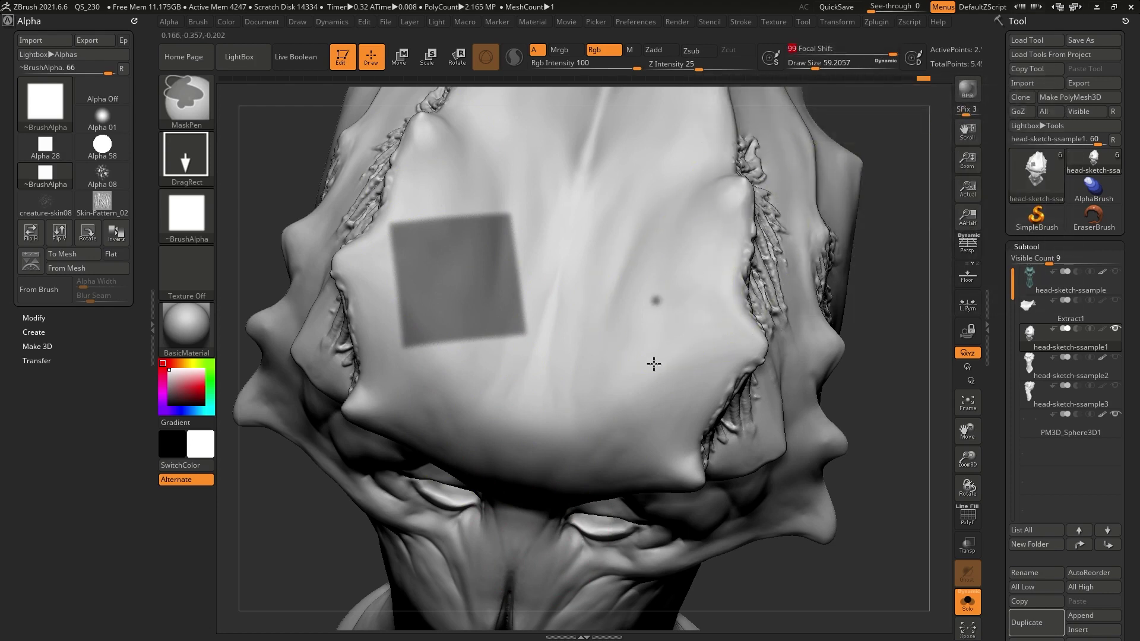
pyautogui.keyDown('ctrl'); pyautogui.click(656, 301); pyautogui.keyUp('ctrl')
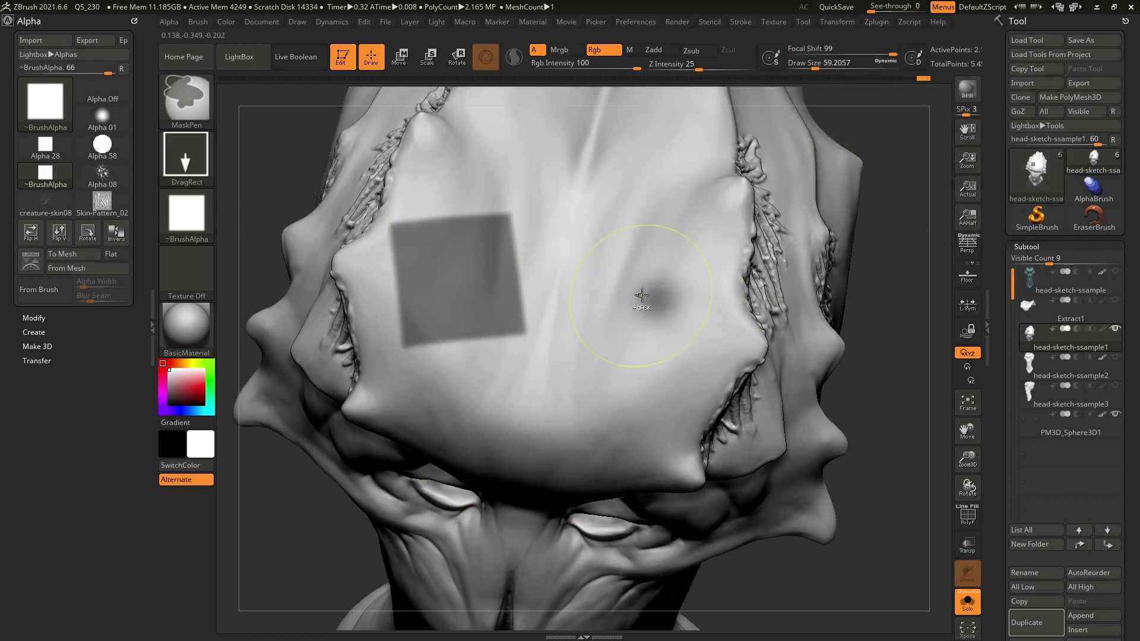
pyautogui.hotkey('ctrl', 'z')
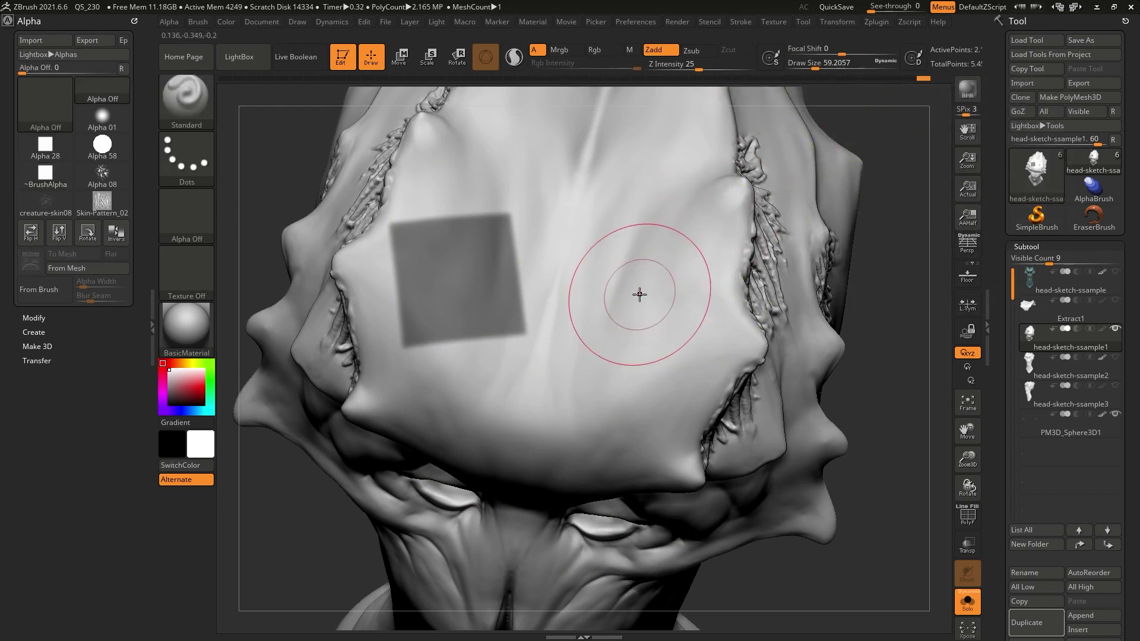
pyautogui.keyDown('ctrl'); pyautogui.click(640, 294); pyautogui.keyUp('ctrl')
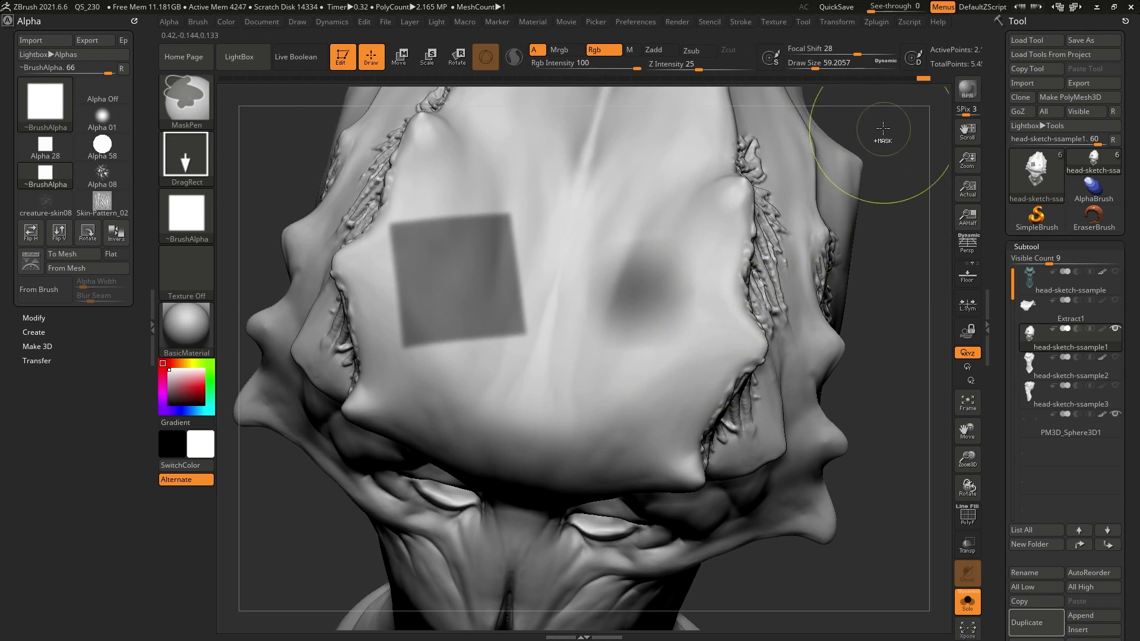
pyautogui.keyDown('ctrl'); pyautogui.moveTo(883, 131); pyautogui.dragTo(908, 189); pyautogui.keyUp('ctrl')
# Step: Set the MaskPen focal shift to -70 and stamp a test mask on the forehead with the Skin-Pattern_02 alpha
pyautogui.moveTo(830, 48); pyautogui.dragTo(804, 50)
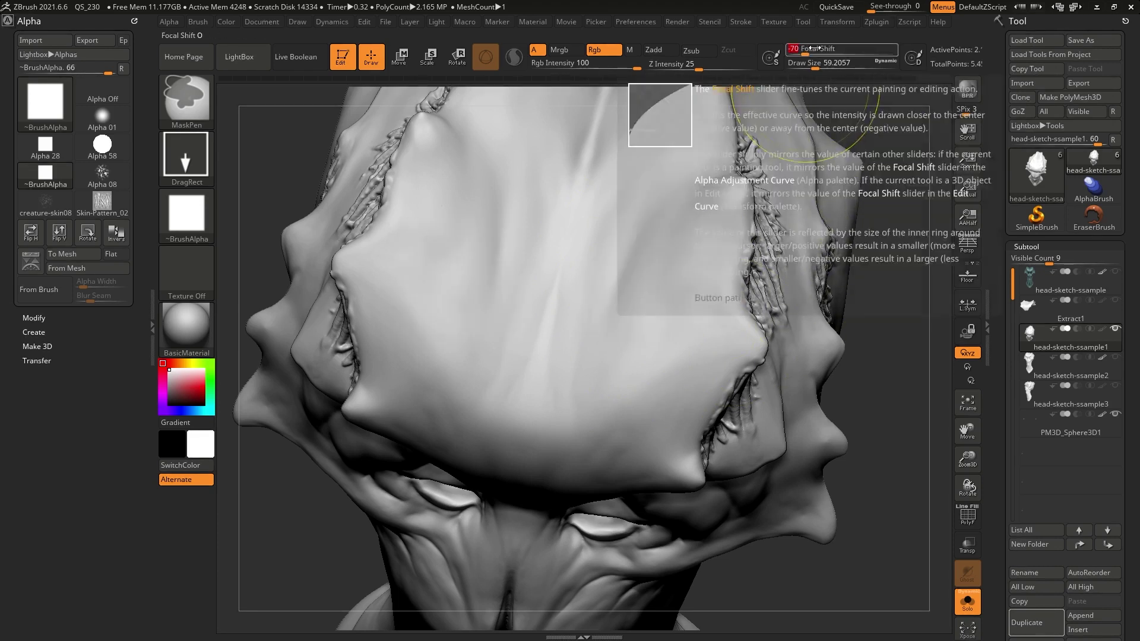
pyautogui.click(209, 226)
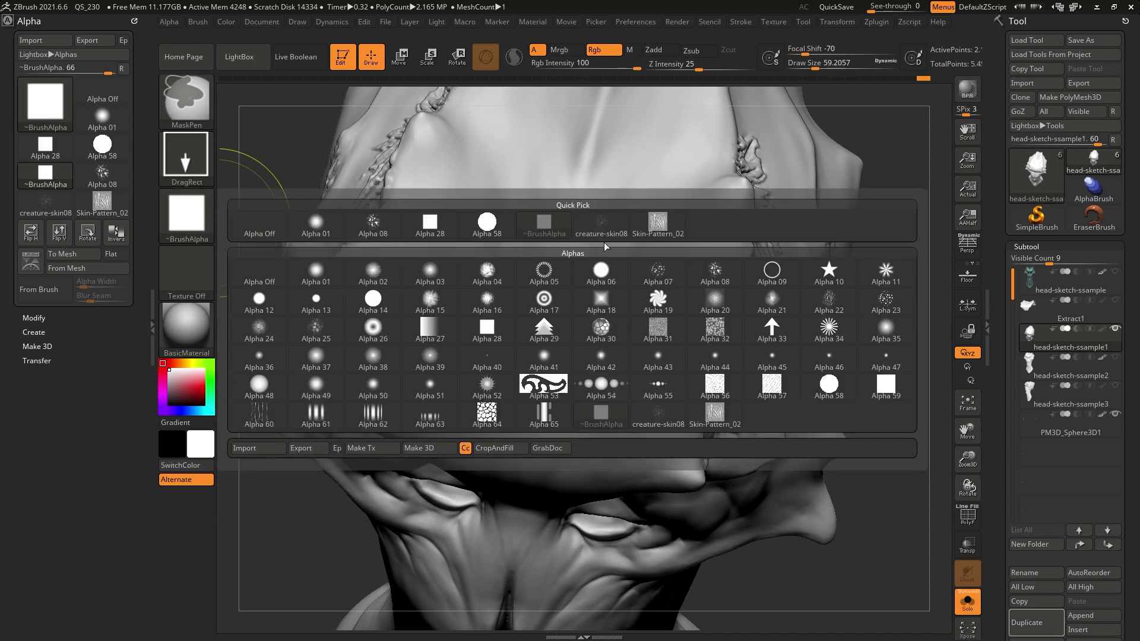
pyautogui.click(658, 229)
pyautogui.keyDown('ctrl'); pyautogui.moveTo(608, 300); pyautogui.dragTo(618, 433); pyautogui.keyUp('ctrl')
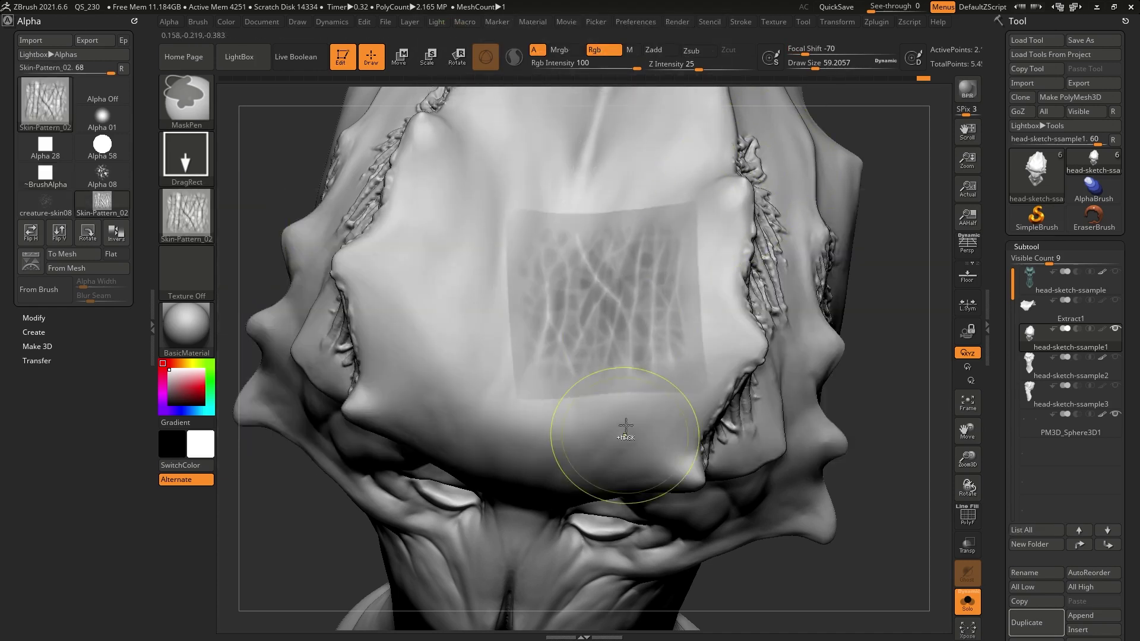
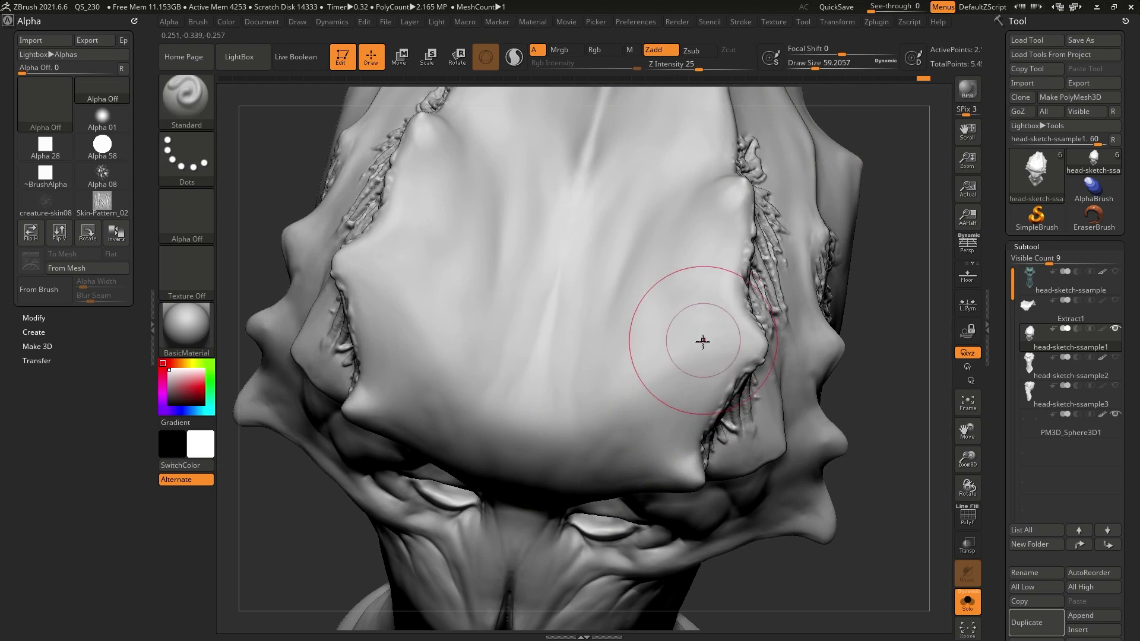
# Step: Examine the whole creature head from the front, above and the sides
pyautogui.keyDown('ctrl'); pyautogui.moveTo(687, 403); pyautogui.dragTo(695, 353, button='right'); pyautogui.keyUp('ctrl')
pyautogui.moveTo(646, 199)
pyautogui.mouseDown(button='right')
pyautogui.moveTo(674, 328)
pyautogui.moveTo(679, 308)
pyautogui.moveTo(667, 343)
pyautogui.mouseUp(button='right')
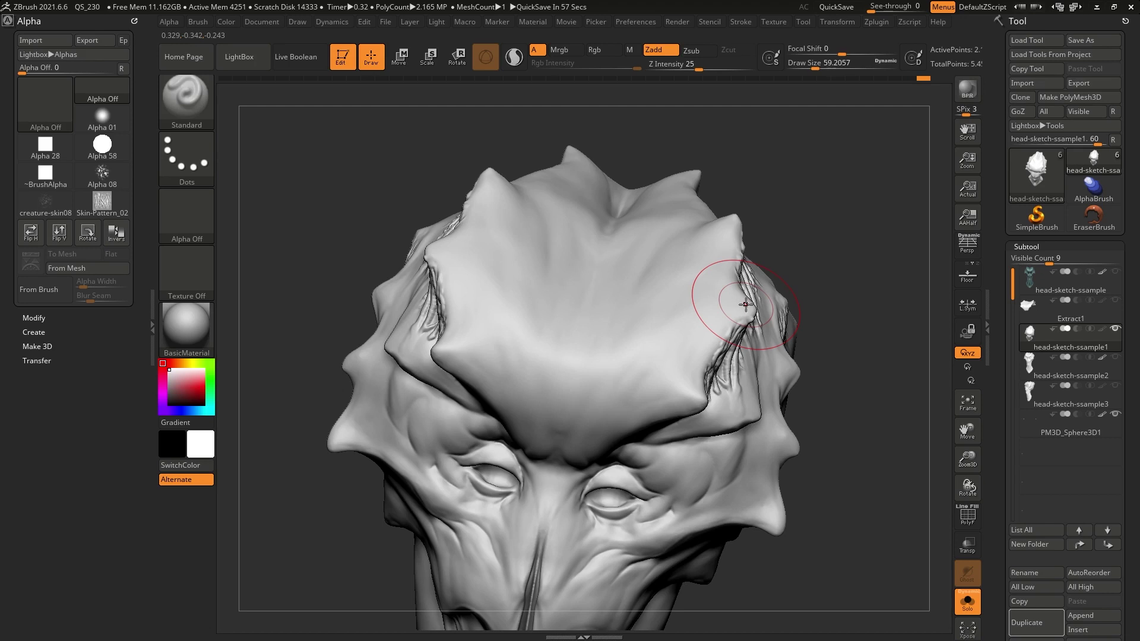
pyautogui.moveTo(747, 306)
pyautogui.mouseDown(button='right')
pyautogui.moveTo(642, 276)
pyautogui.moveTo(750, 214)
pyautogui.mouseUp(button='right')
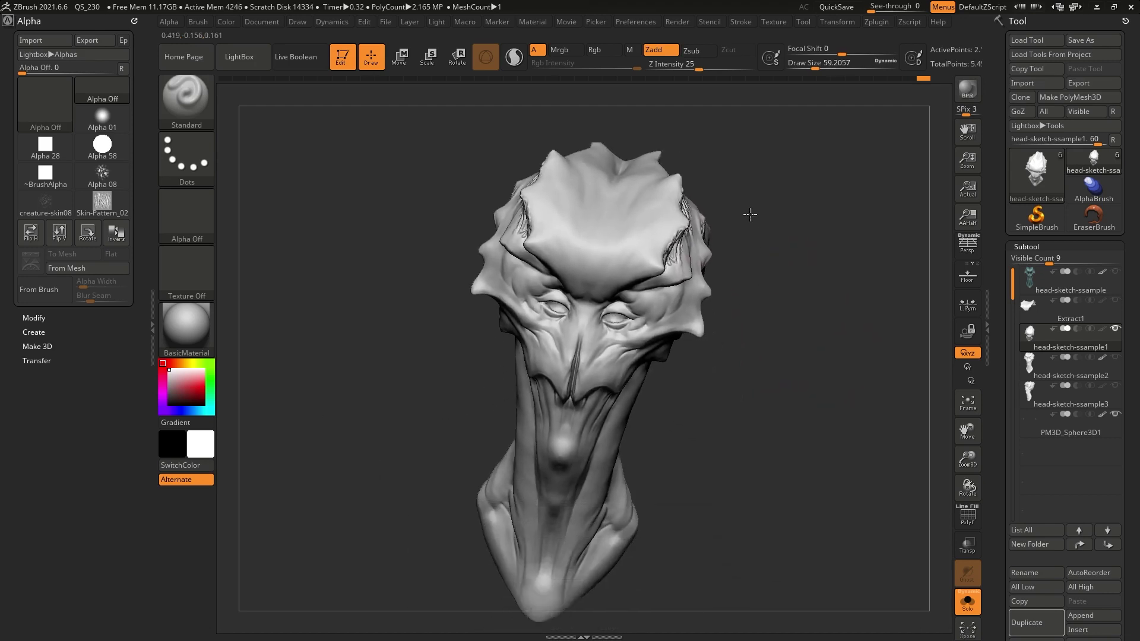
pyautogui.moveTo(688, 255)
pyautogui.mouseDown(button='right')
pyautogui.moveTo(759, 403)
pyautogui.moveTo(689, 391)
pyautogui.moveTo(576, 407)
pyautogui.mouseUp(button='right')
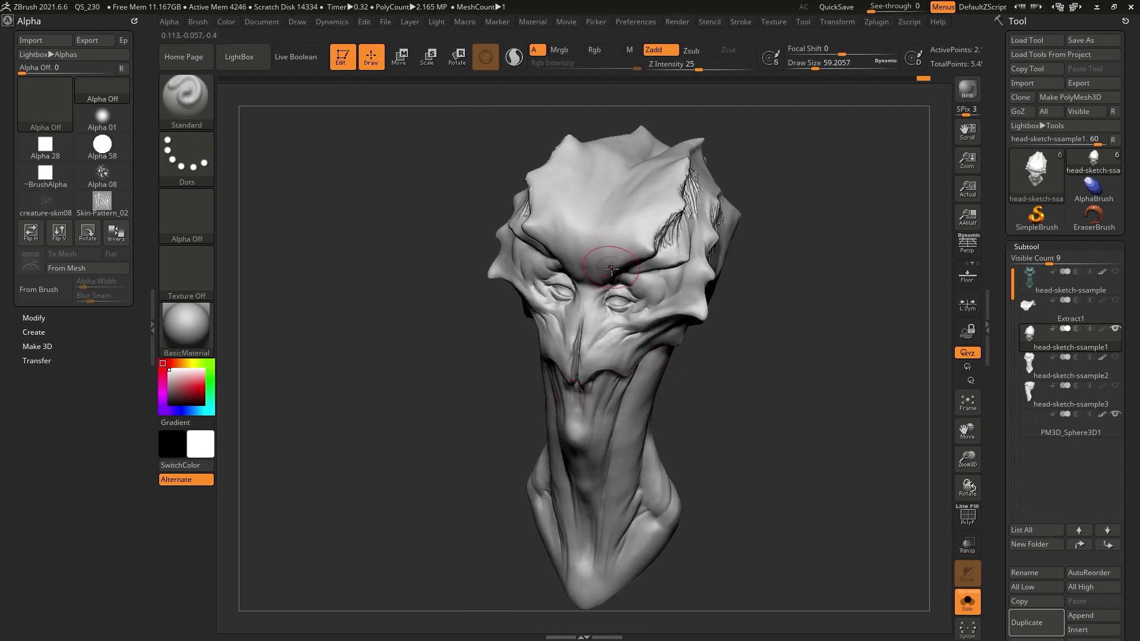
pyautogui.moveTo(611, 268); pyautogui.dragTo(668, 259, button='right')
pyautogui.moveTo(704, 376)
pyautogui.mouseDown(button='right')
pyautogui.moveTo(694, 341)
pyautogui.moveTo(635, 391)
pyautogui.mouseUp(button='right')
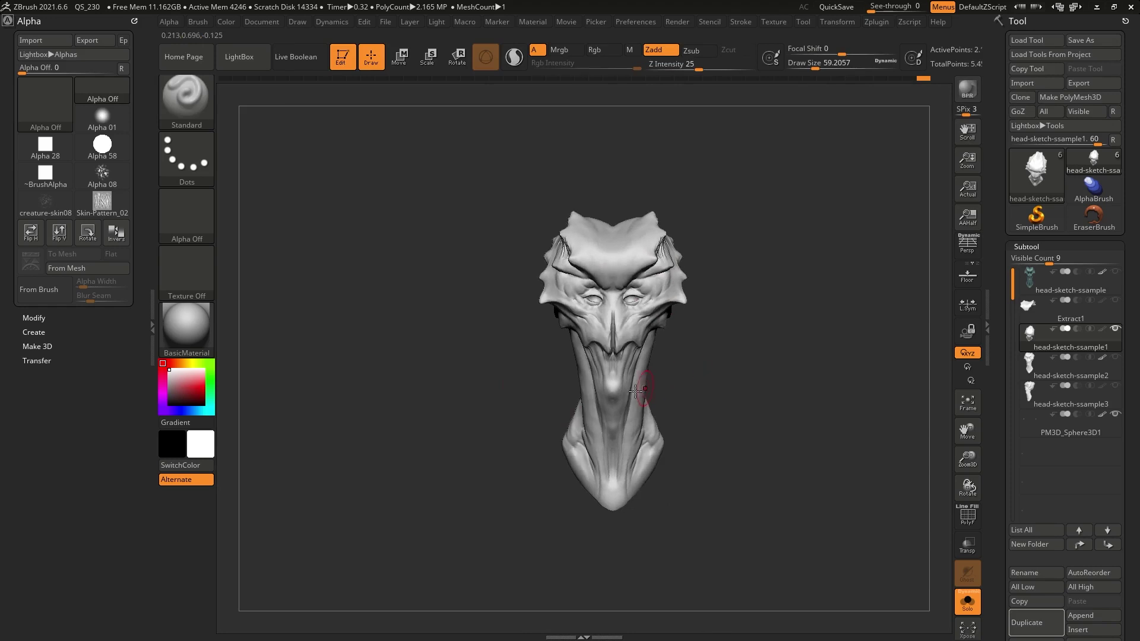
pyautogui.moveTo(638, 273); pyautogui.dragTo(714, 325, button='right')
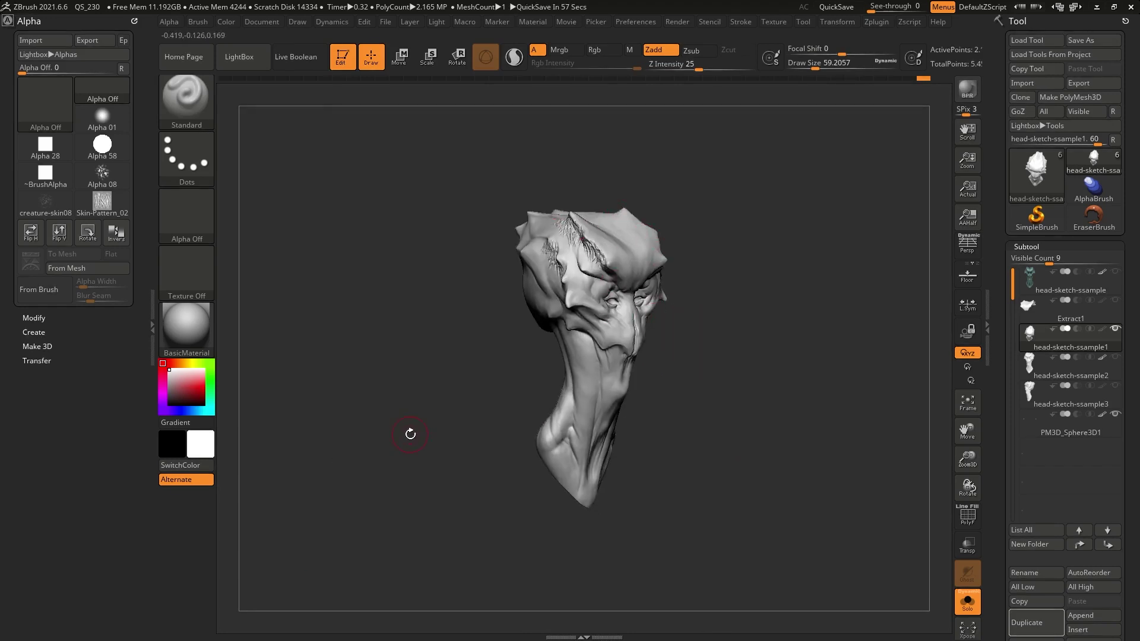
pyautogui.keyDown('shift'); pyautogui.moveTo(588, 273); pyautogui.dragTo(625, 275, button='right'); pyautogui.keyUp('shift')
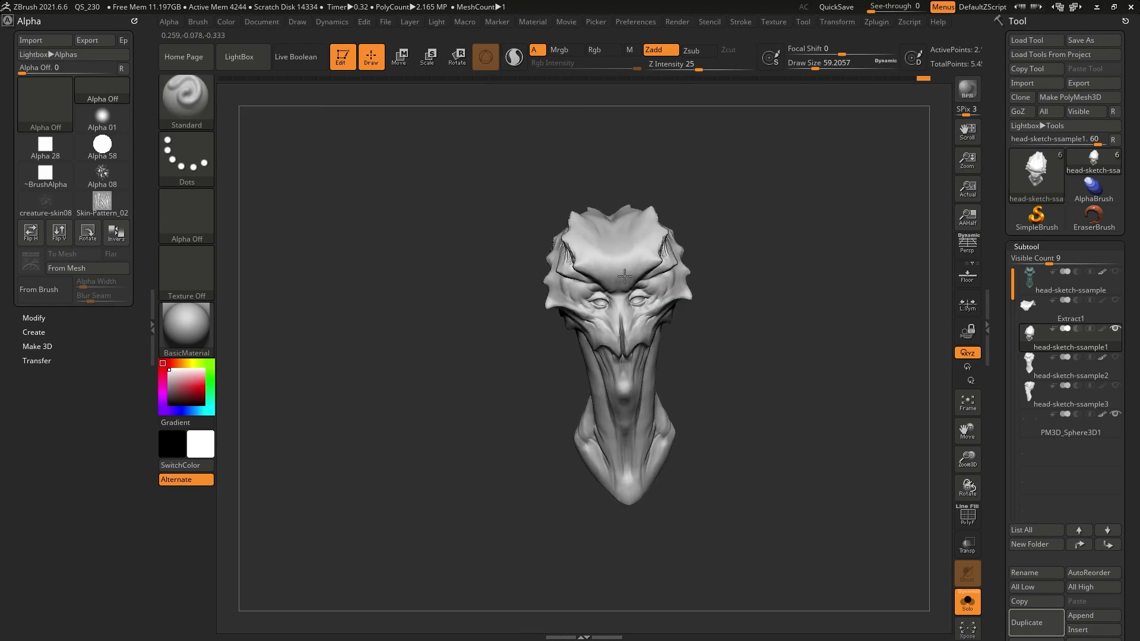
# Step: Reassign the creature-skin08 alpha to MaskPen and stamp symmetric masks across both sides of the lower forehead
pyautogui.moveTo(633, 228)
pyautogui.keyDown('ctrl'); pyautogui.mouseDown(button='right')
pyautogui.moveTo(644, 310)
pyautogui.moveTo(623, 318)
pyautogui.moveTo(603, 315)
pyautogui.moveTo(619, 267)
pyautogui.moveTo(425, 309)
pyautogui.moveTo(590, 231)
pyautogui.moveTo(600, 291)
pyautogui.mouseUp(button='right'); pyautogui.keyUp('ctrl')
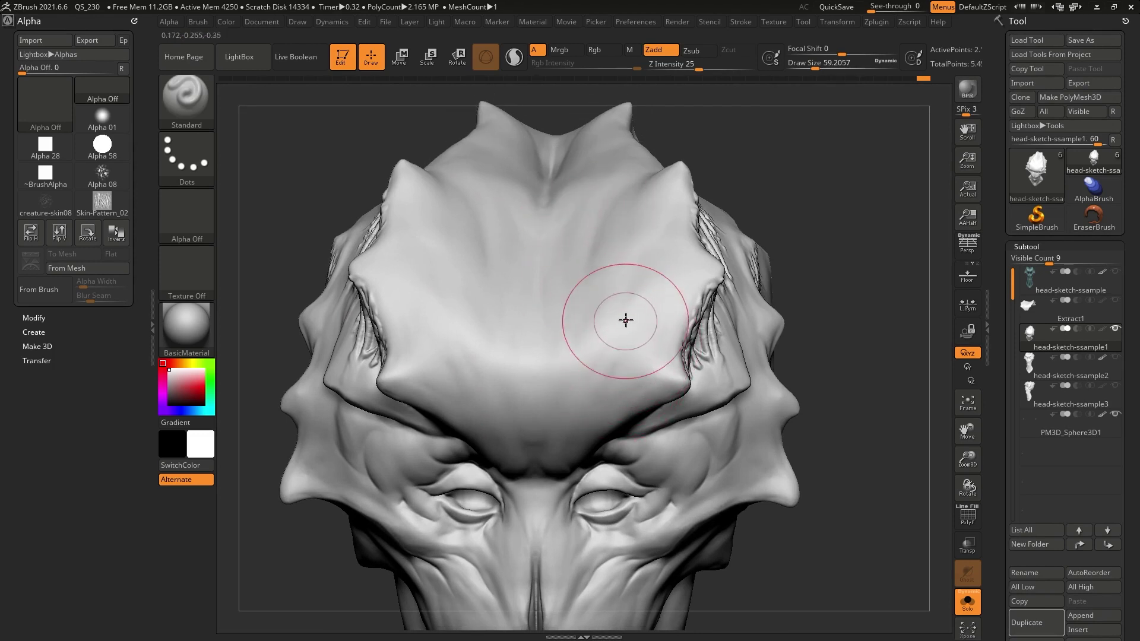
pyautogui.press('ctrl')
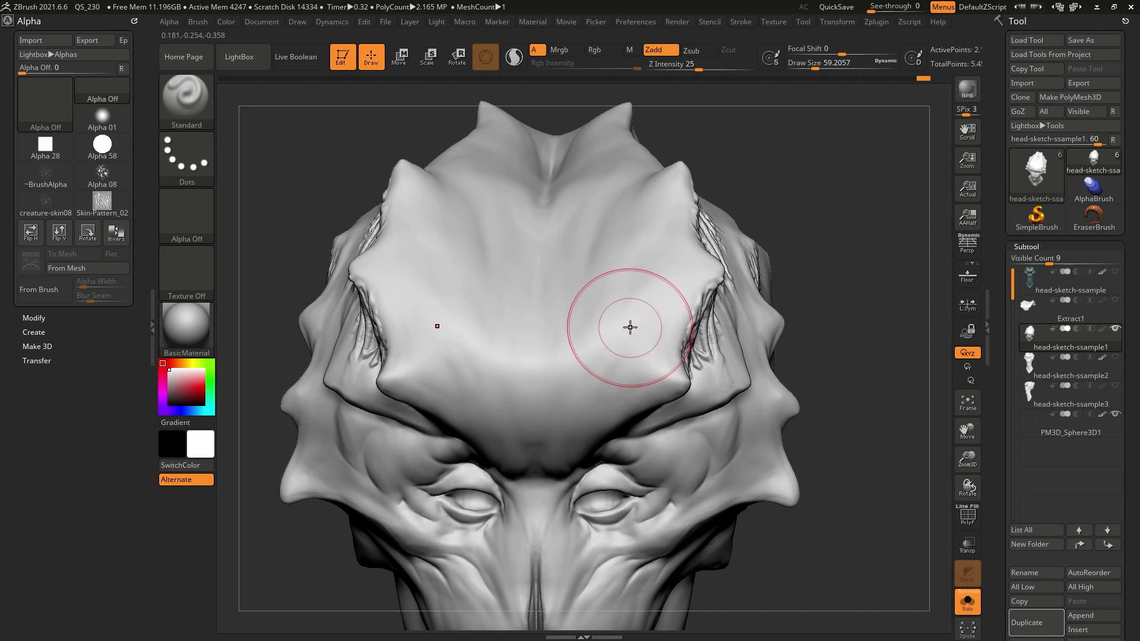
pyautogui.press('ctrl')
pyautogui.keyDown('ctrl'); pyautogui.moveTo(607, 407); pyautogui.dragTo(601, 434); pyautogui.keyUp('ctrl')
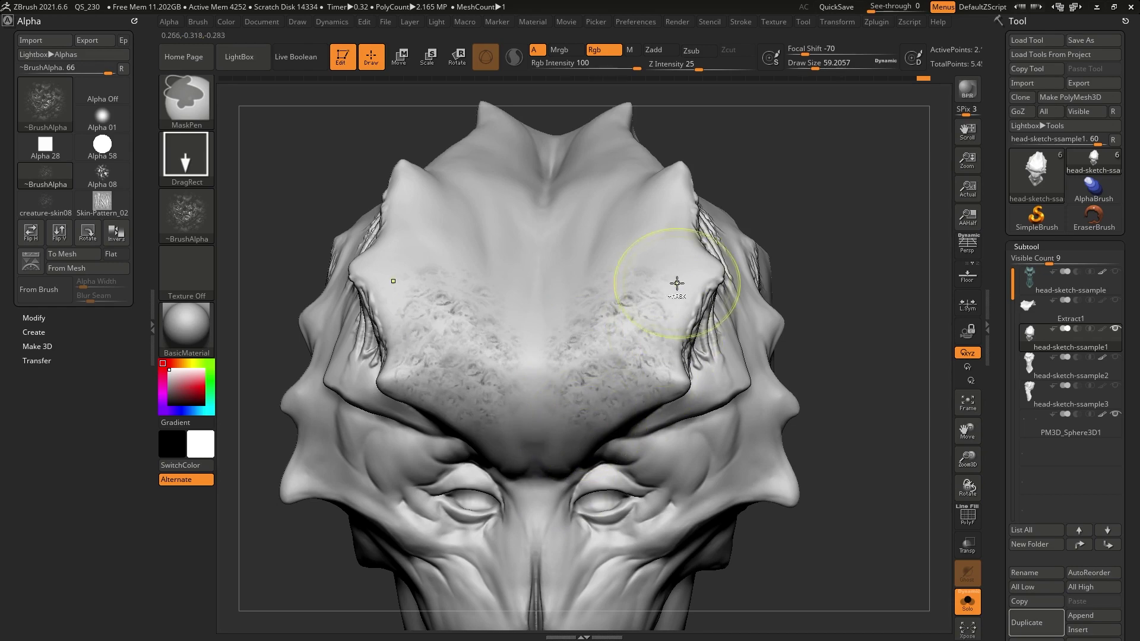
# Step: Extend the symmetric creature-skin08 mask stamps over the rest of the forehead and up toward the crown
pyautogui.moveTo(814, 247); pyautogui.dragTo(810, 321)
pyautogui.press('ctrl')
pyautogui.keyDown('ctrl'); pyautogui.moveTo(620, 274); pyautogui.dragTo(643, 273); pyautogui.keyUp('ctrl')
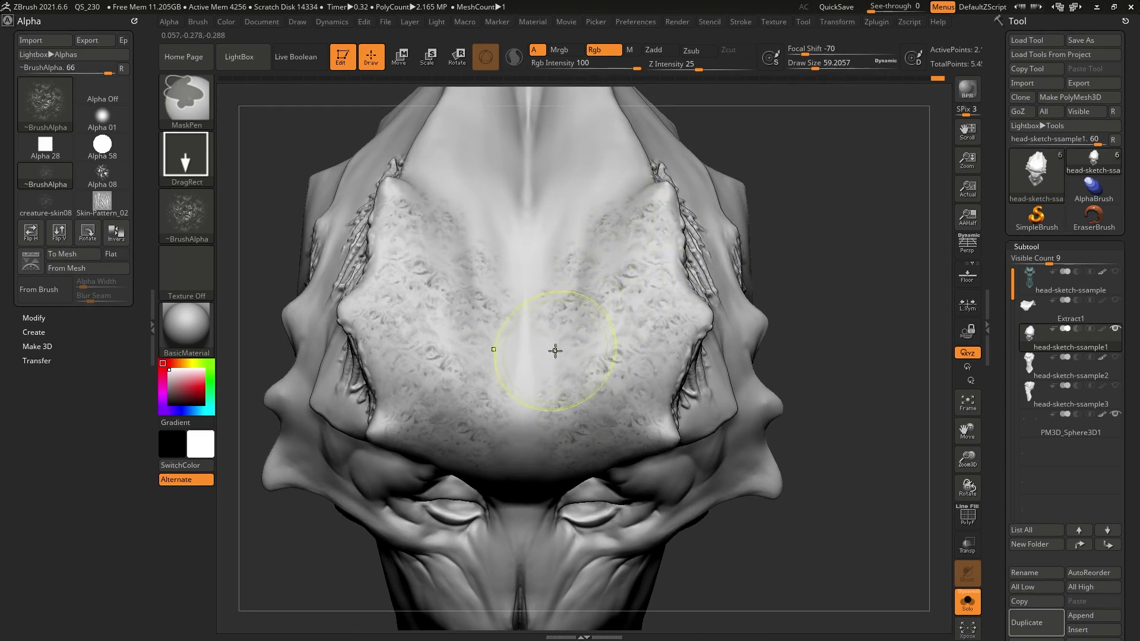
pyautogui.keyDown('ctrl'); pyautogui.moveTo(594, 217); pyautogui.dragTo(594, 138); pyautogui.keyUp('ctrl')
pyautogui.keyDown('ctrl'); pyautogui.moveTo(593, 292); pyautogui.dragTo(612, 432); pyautogui.keyUp('ctrl')
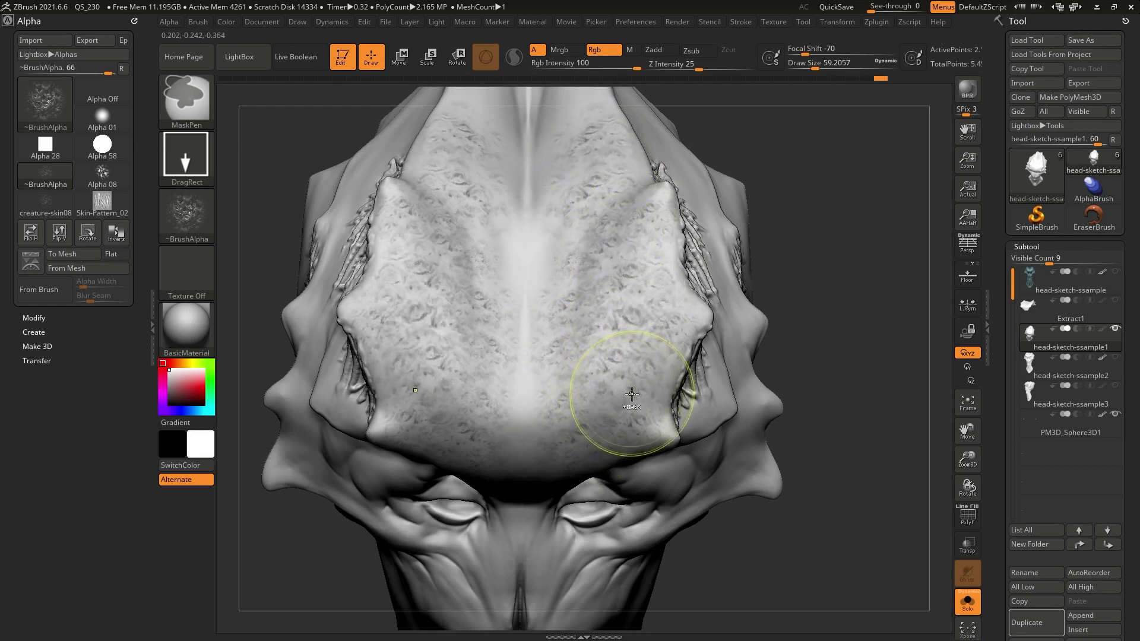
pyautogui.keyDown('alt'); pyautogui.moveTo(634, 232); pyautogui.dragTo(641, 296, button='right'); pyautogui.keyUp('alt')
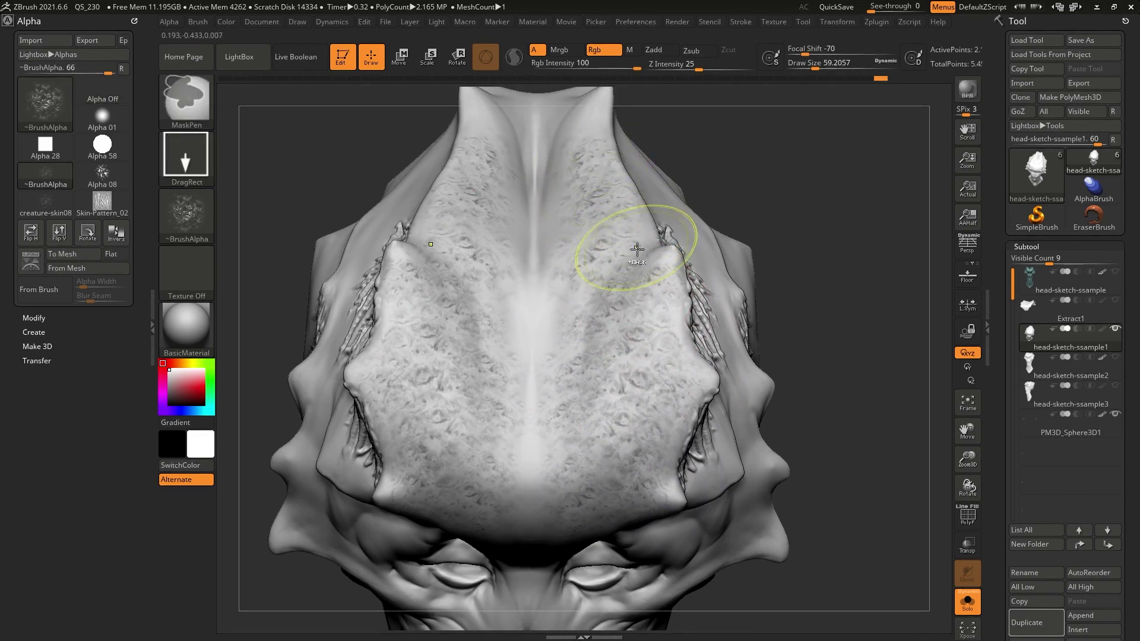
# Step: Examine the stamped skin mask on the creature's forehead from the front, above and the sides
pyautogui.moveTo(682, 372)
pyautogui.mouseDown(button='right')
pyautogui.moveTo(634, 350)
pyautogui.moveTo(635, 275)
pyautogui.mouseUp(button='right')
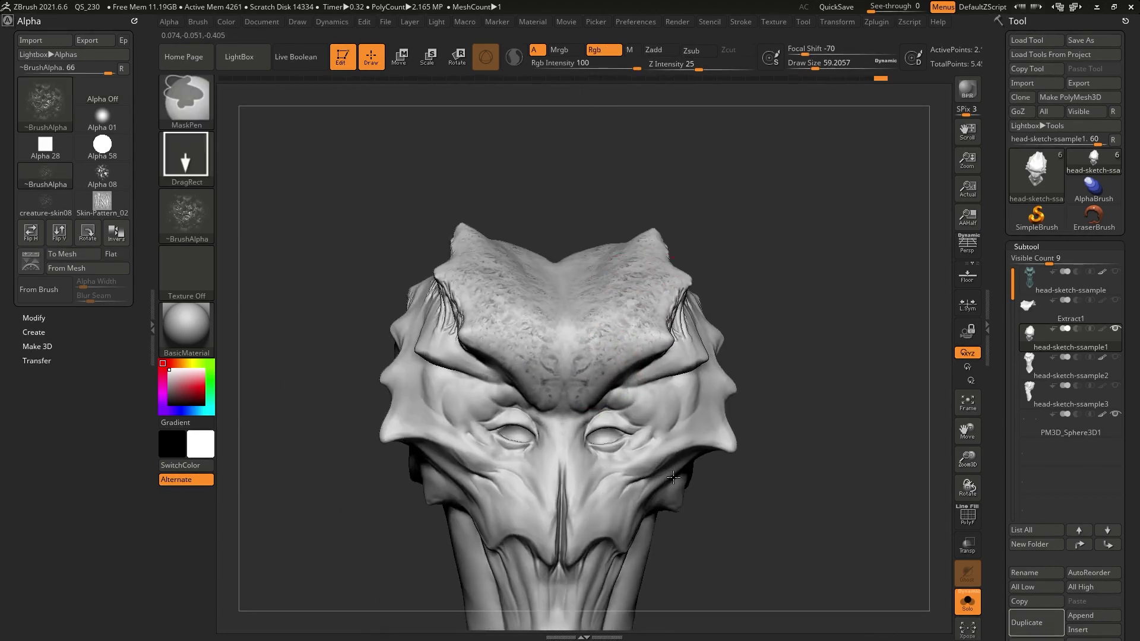
pyautogui.moveTo(666, 351); pyautogui.dragTo(641, 328, button='right')
pyautogui.moveTo(633, 230)
pyautogui.mouseDown(button='right')
pyautogui.moveTo(625, 257)
pyautogui.moveTo(637, 255)
pyautogui.mouseUp(button='right')
pyautogui.moveTo(577, 341); pyautogui.dragTo(591, 194, button='right')
pyautogui.press('ctrl')
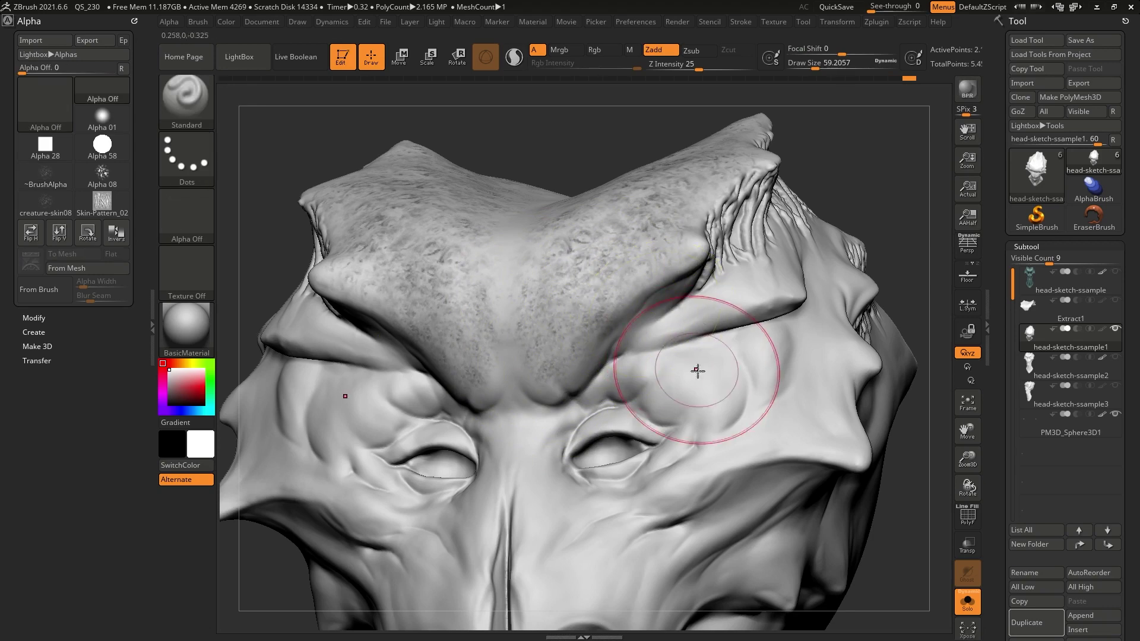
pyautogui.moveTo(729, 395)
pyautogui.keyDown('ctrl'); pyautogui.mouseDown(button='right')
pyautogui.moveTo(709, 344)
pyautogui.moveTo(680, 370)
pyautogui.mouseUp(button='right'); pyautogui.keyUp('ctrl')
pyautogui.moveTo(816, 199); pyautogui.dragTo(819, 247, button='right')
pyautogui.keyDown('alt'); pyautogui.moveTo(707, 361); pyautogui.dragTo(700, 393, button='right'); pyautogui.keyUp('alt')
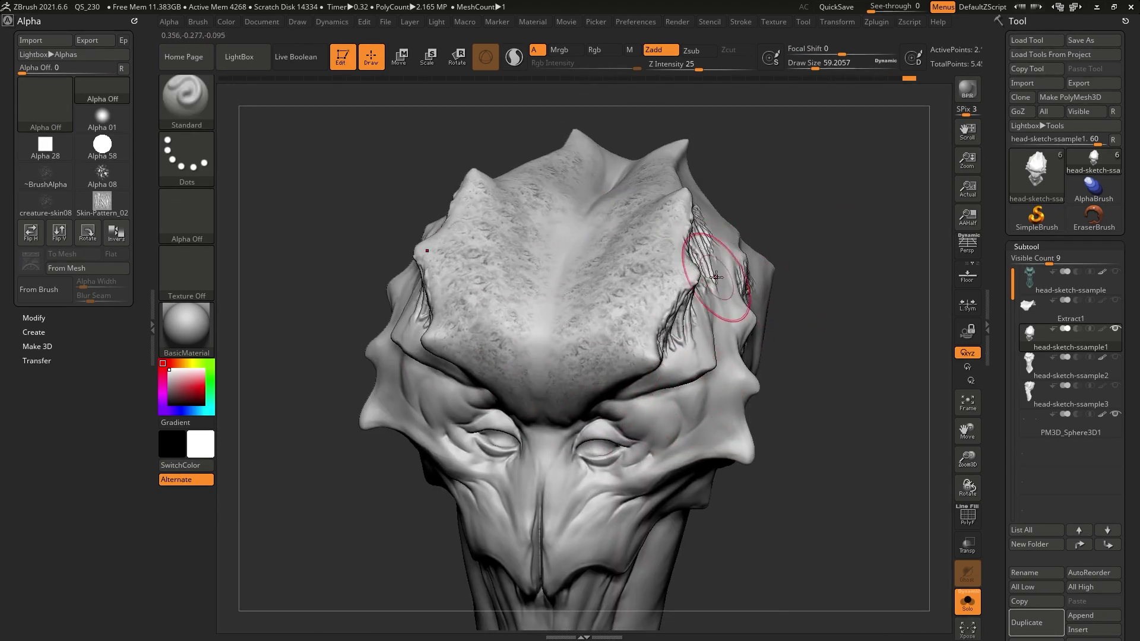
pyautogui.moveTo(787, 242); pyautogui.dragTo(811, 195, button='right')
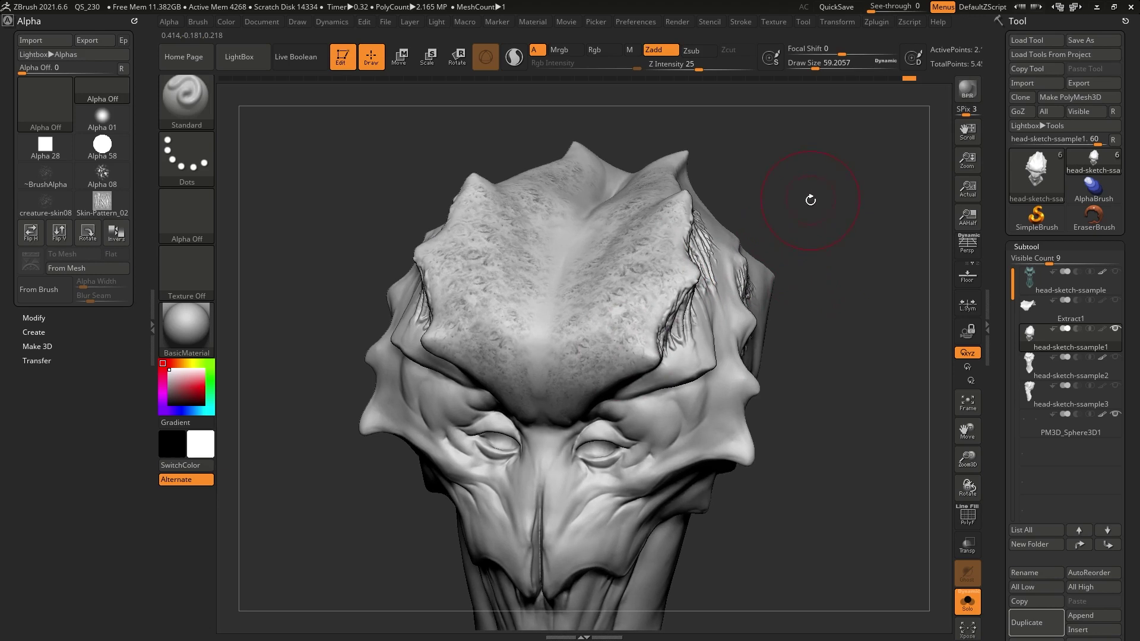
# Step: Toggle the display of the forehead's skin mask on and off to compare, leaving the mask hidden
pyautogui.press('ctrl')
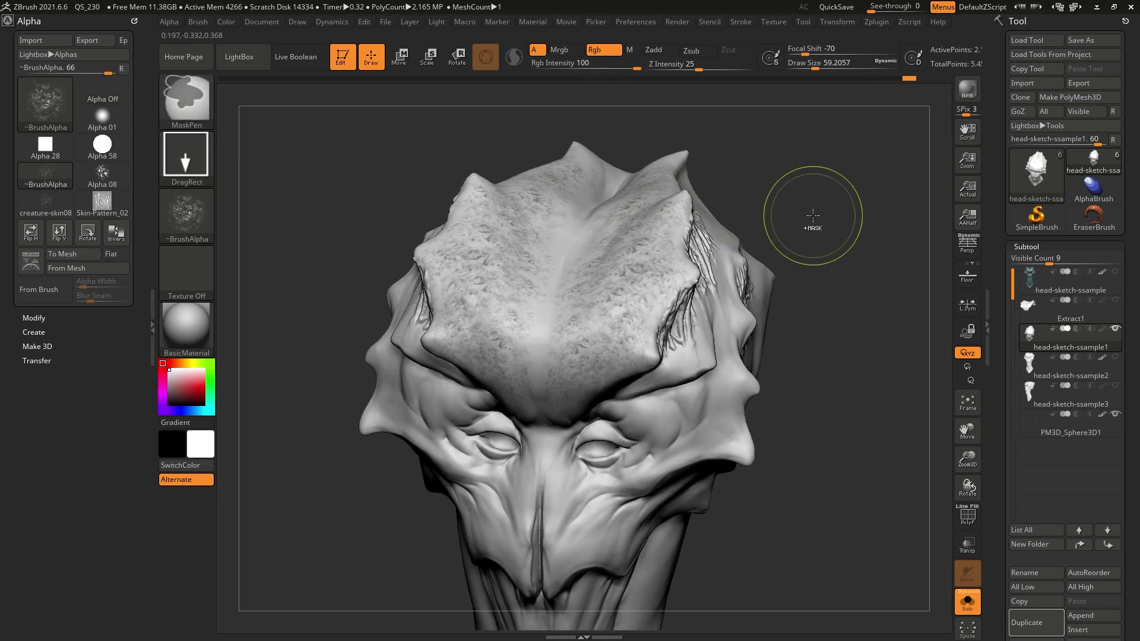
pyautogui.keyDown('ctrl'); pyautogui.moveTo(802, 220); pyautogui.dragTo(803, 224); pyautogui.keyUp('ctrl')
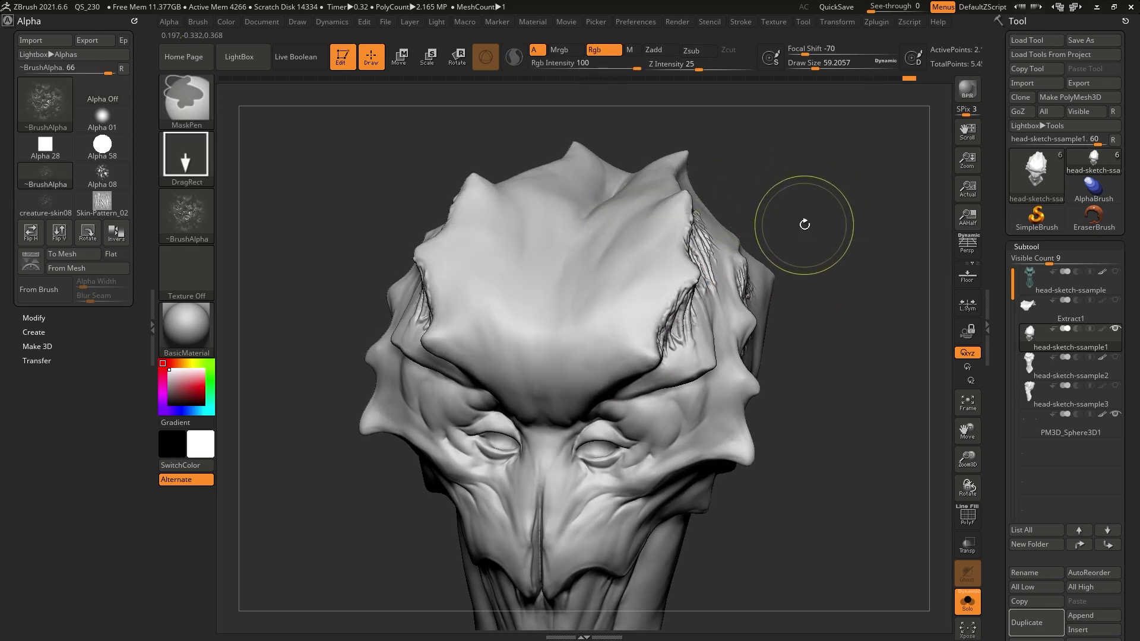
pyautogui.scroll(-10, 1000, 292)
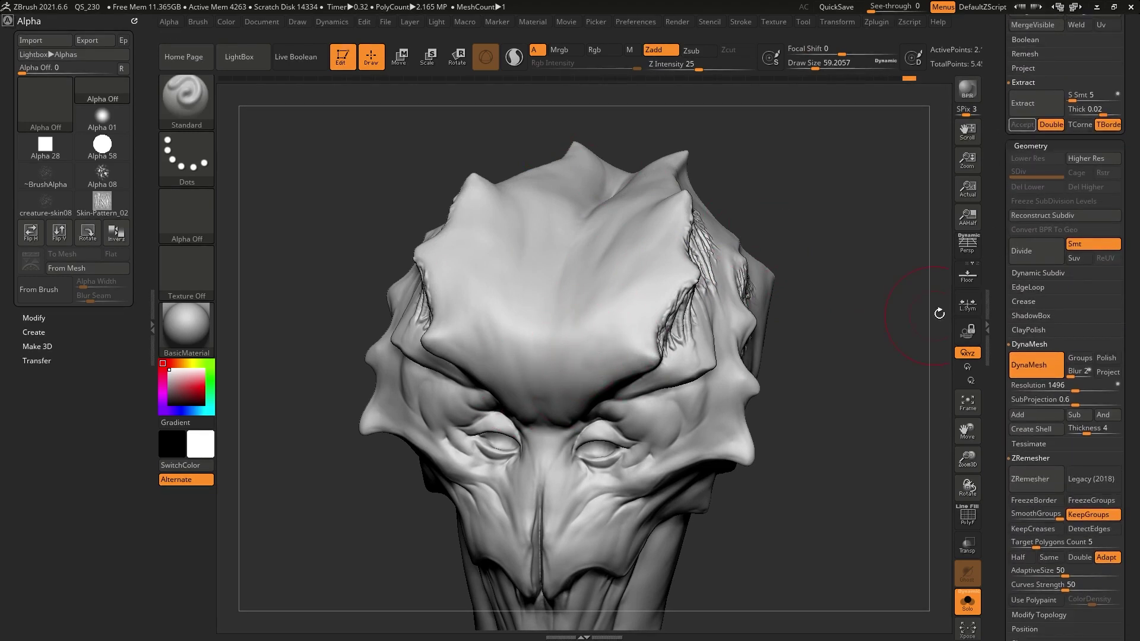
pyautogui.scroll(-10, 992, 363)
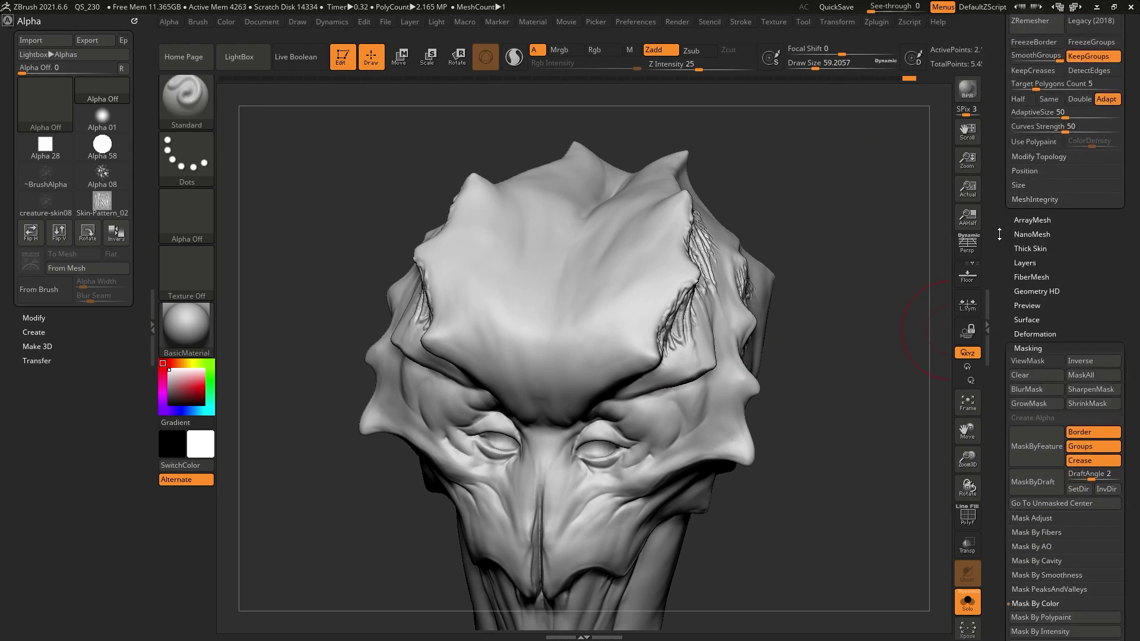
pyautogui.click(1040, 206)
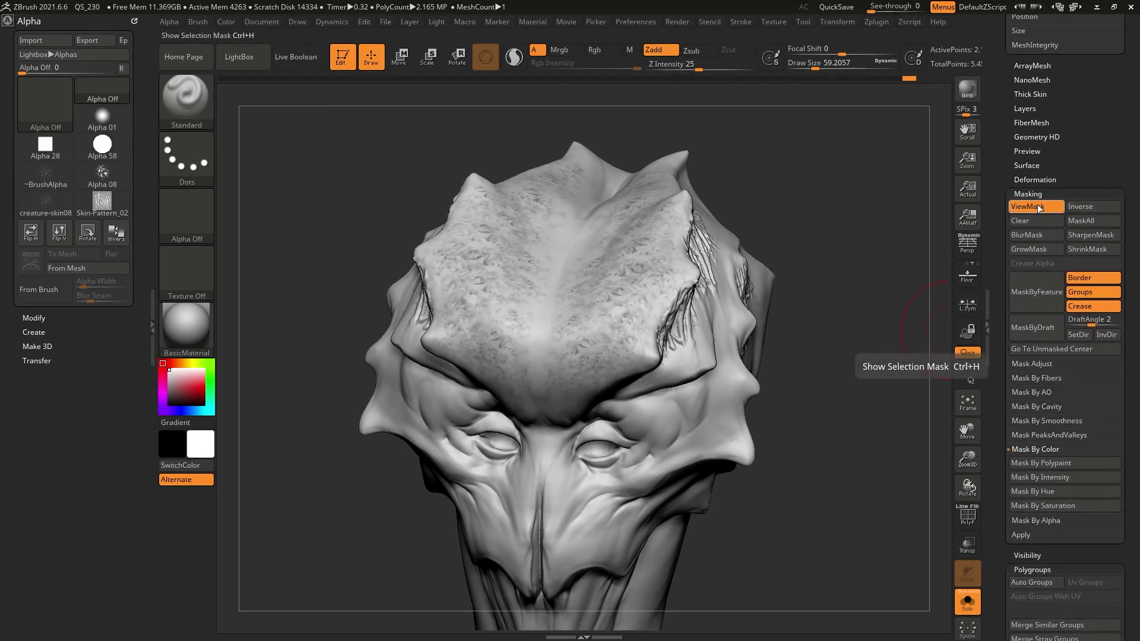
pyautogui.click(1039, 206)
pyautogui.click(1041, 205)
pyautogui.click(1041, 205)
pyautogui.click(1041, 205)
pyautogui.click(1039, 206)
pyautogui.click(1038, 205)
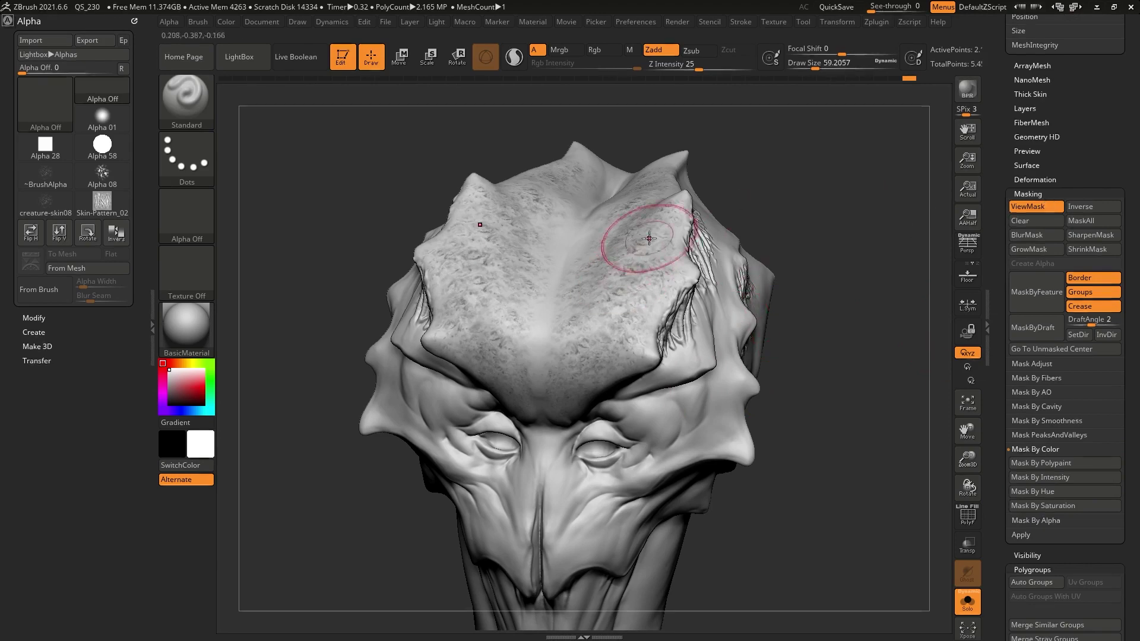
pyautogui.click(1026, 205)
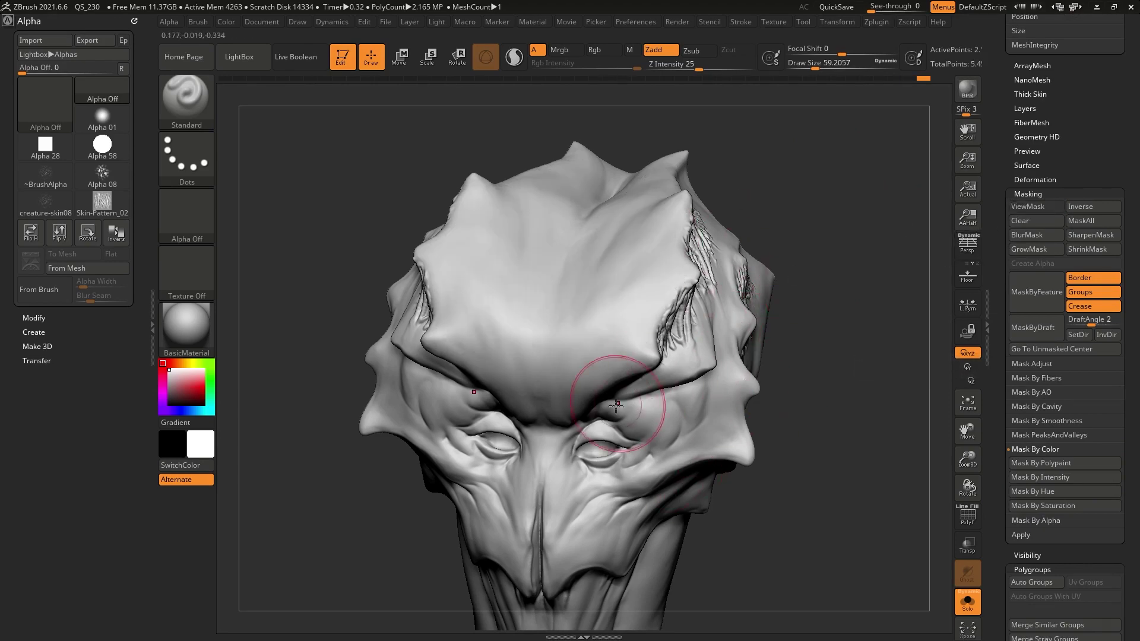
# Step: Invert the forehead's skin mask with its overlay shown, and hide the mask overlay
pyautogui.moveTo(620, 314)
pyautogui.mouseDown(button='right')
pyautogui.moveTo(648, 290)
pyautogui.moveTo(684, 305)
pyautogui.moveTo(655, 274)
pyautogui.moveTo(501, 323)
pyautogui.mouseUp(button='right')
pyautogui.click(1027, 206)
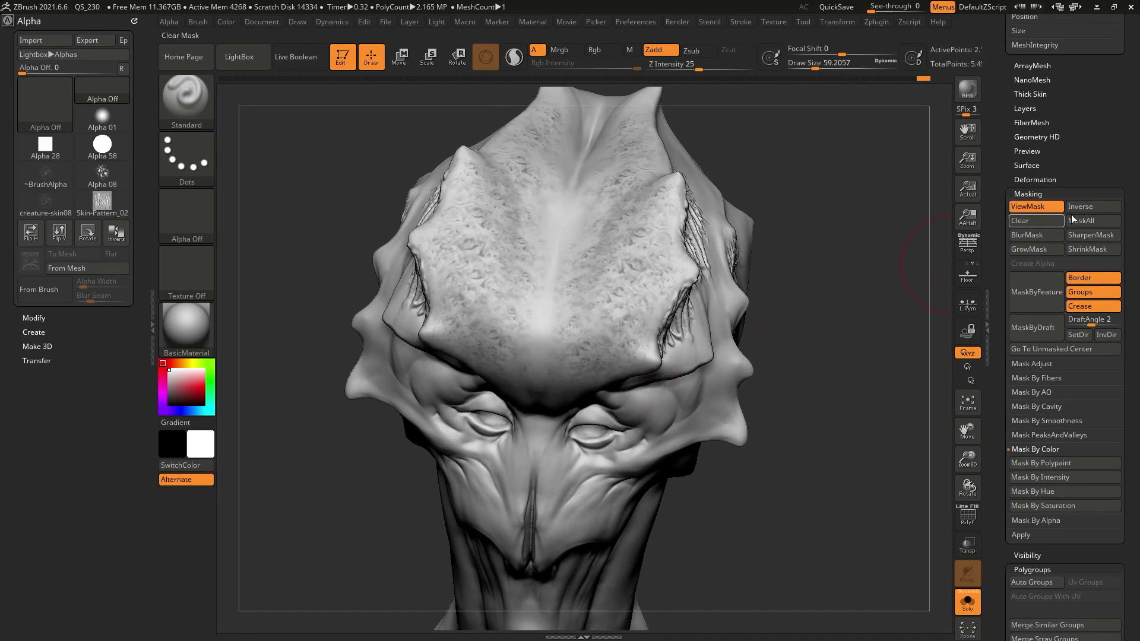
pyautogui.click(1083, 207)
pyautogui.keyDown('ctrl'); pyautogui.moveTo(622, 291); pyautogui.dragTo(647, 242, button='right'); pyautogui.keyUp('ctrl')
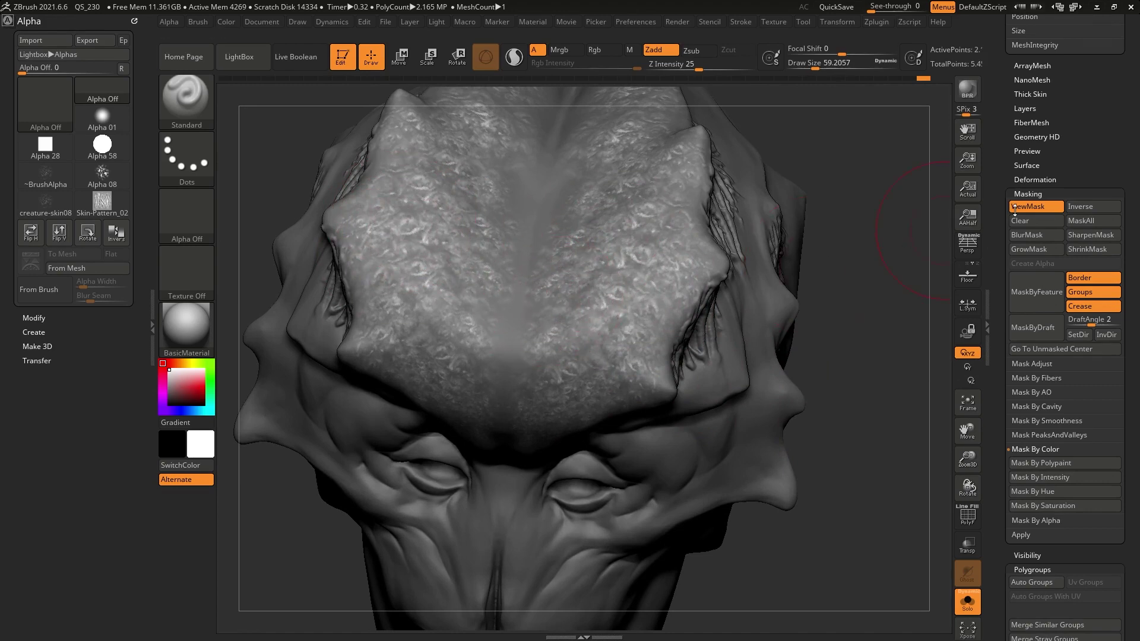
pyautogui.click(1037, 208)
# Step: Switch to the Move brush and set its draw size to about 108
pyautogui.press('b')
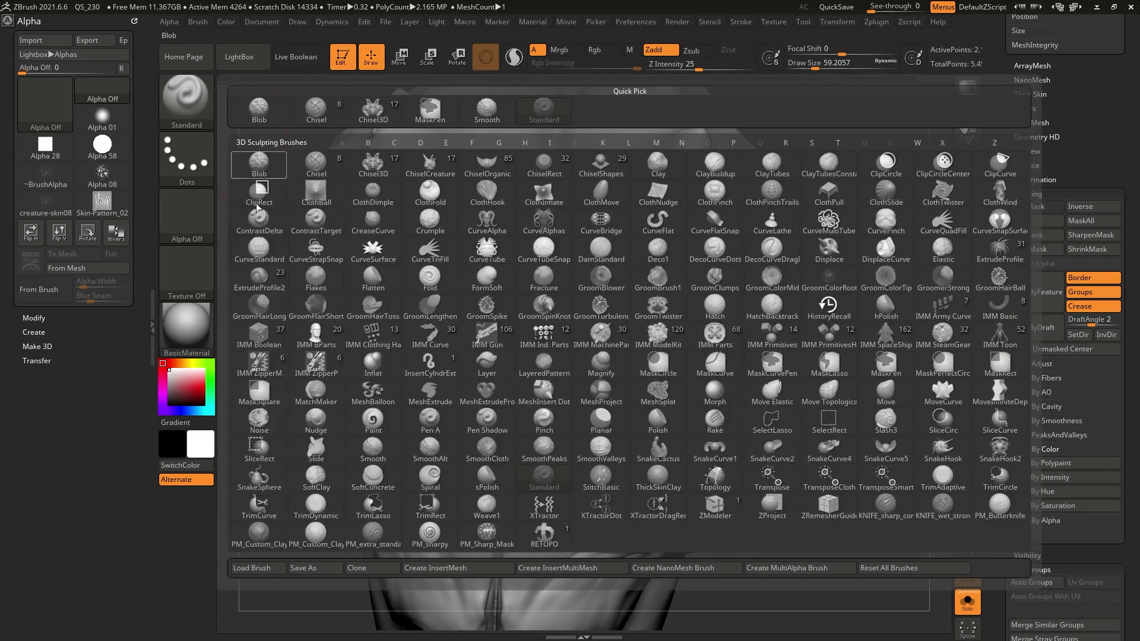
pyautogui.press('b')
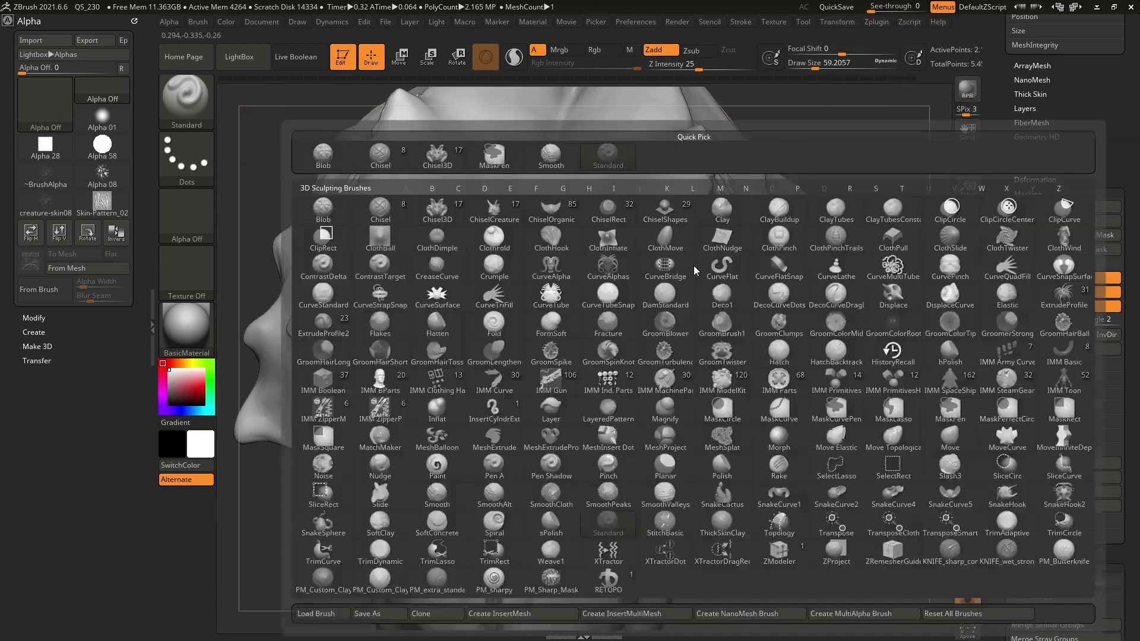
pyautogui.press('m')
pyautogui.press('v')
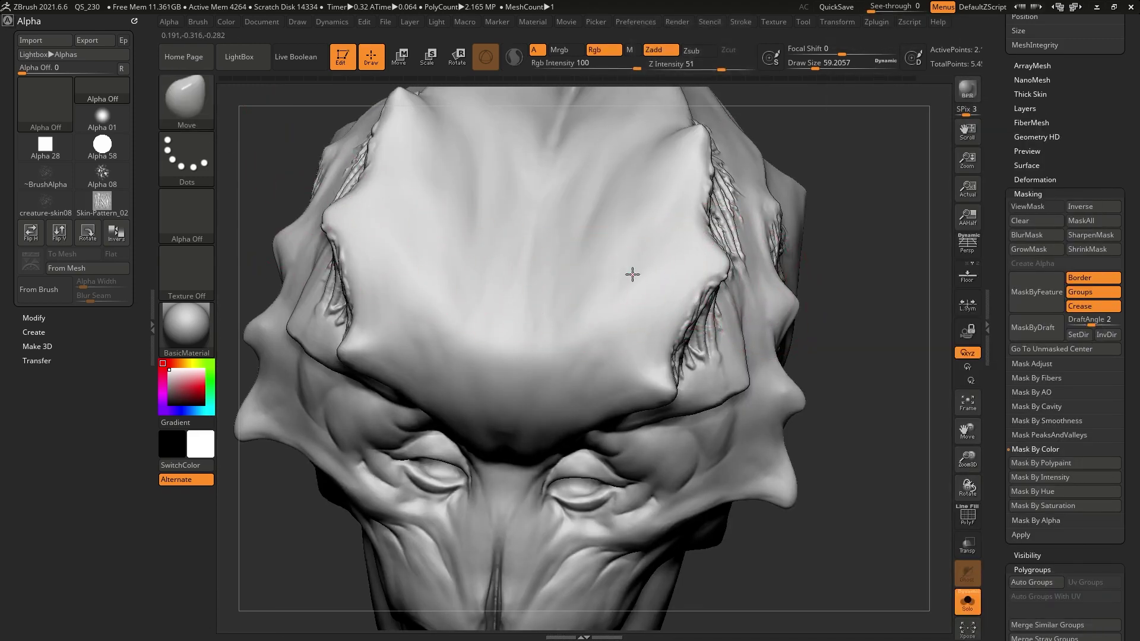
pyautogui.press('space')
pyautogui.moveTo(632, 275); pyautogui.dragTo(643, 274)
pyautogui.moveTo(644, 272)
pyautogui.mouseDown(button='right')
pyautogui.moveTo(676, 308)
pyautogui.moveTo(666, 291)
pyautogui.mouseUp(button='right')
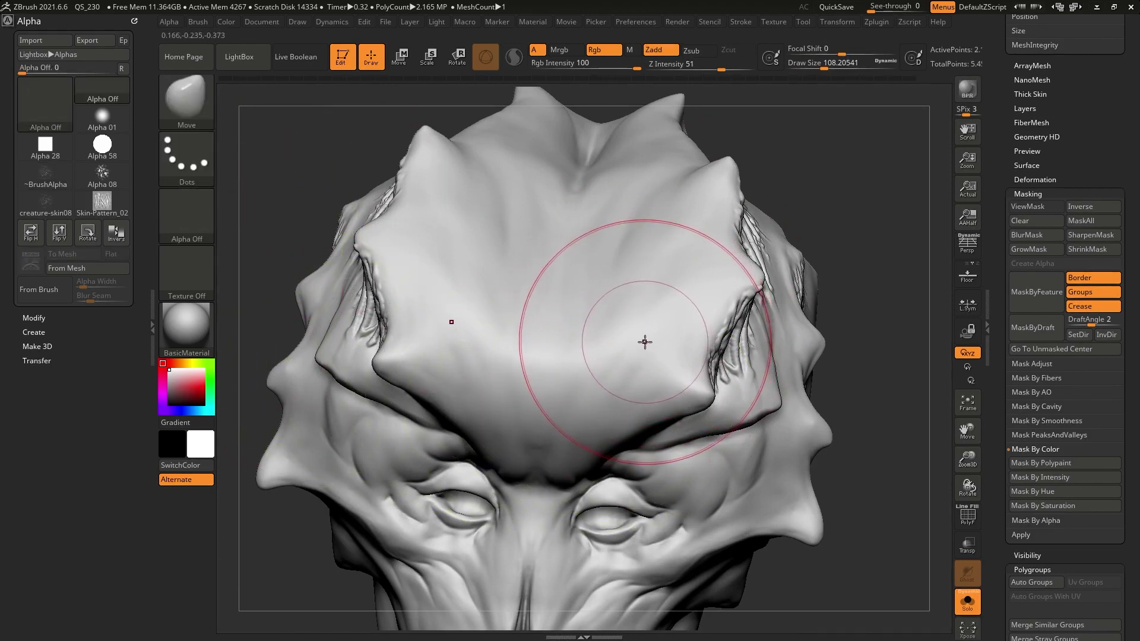
# Step: Pull the unmasked skin pattern on both sides of the lower and middle forehead with short Move strokes
pyautogui.moveTo(651, 338); pyautogui.dragTo(650, 337)
pyautogui.moveTo(657, 286); pyautogui.dragTo(648, 273)
pyautogui.moveTo(644, 272); pyautogui.dragTo(641, 248, button='right')
pyautogui.moveTo(580, 397)
pyautogui.mouseDown()
pyautogui.moveTo(588, 406)
pyautogui.moveTo(593, 389)
pyautogui.mouseUp()
pyautogui.moveTo(630, 335); pyautogui.dragTo(649, 313, button='right')
# Step: Set the Move draw size to about 97 and pull the skin relief on the upper forehead and its outer sides
pyautogui.press('space')
pyautogui.moveTo(657, 287); pyautogui.dragTo(652, 288)
pyautogui.moveTo(636, 217); pyautogui.dragTo(640, 178)
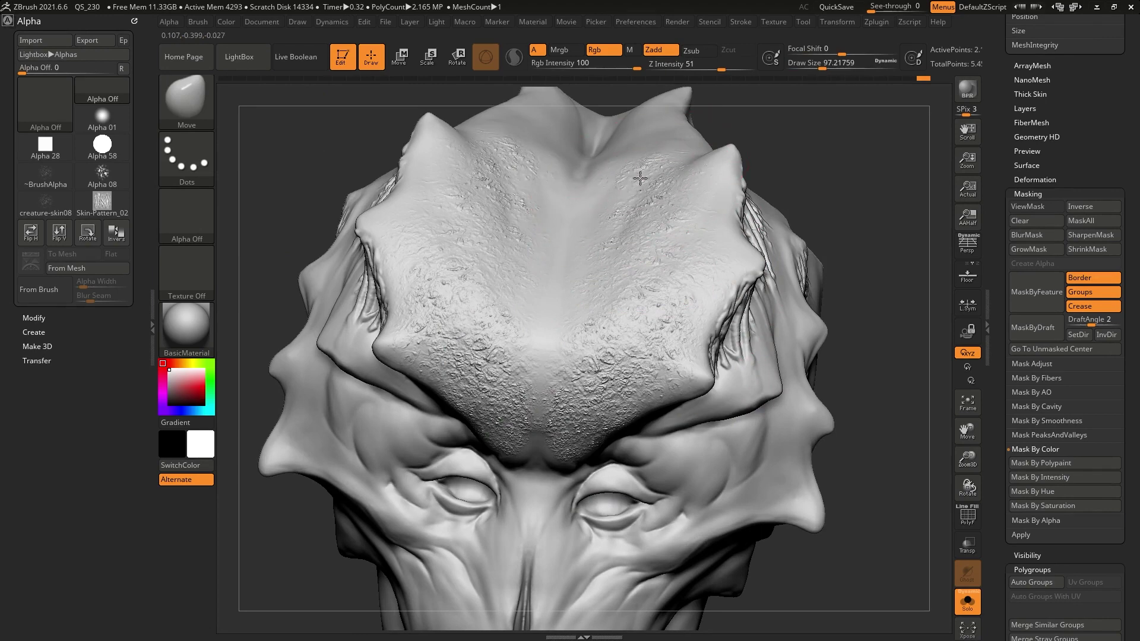
pyautogui.keyDown('ctrl'); pyautogui.moveTo(683, 280); pyautogui.dragTo(671, 263, button='right'); pyautogui.keyUp('ctrl')
pyautogui.moveTo(704, 250); pyautogui.dragTo(709, 255)
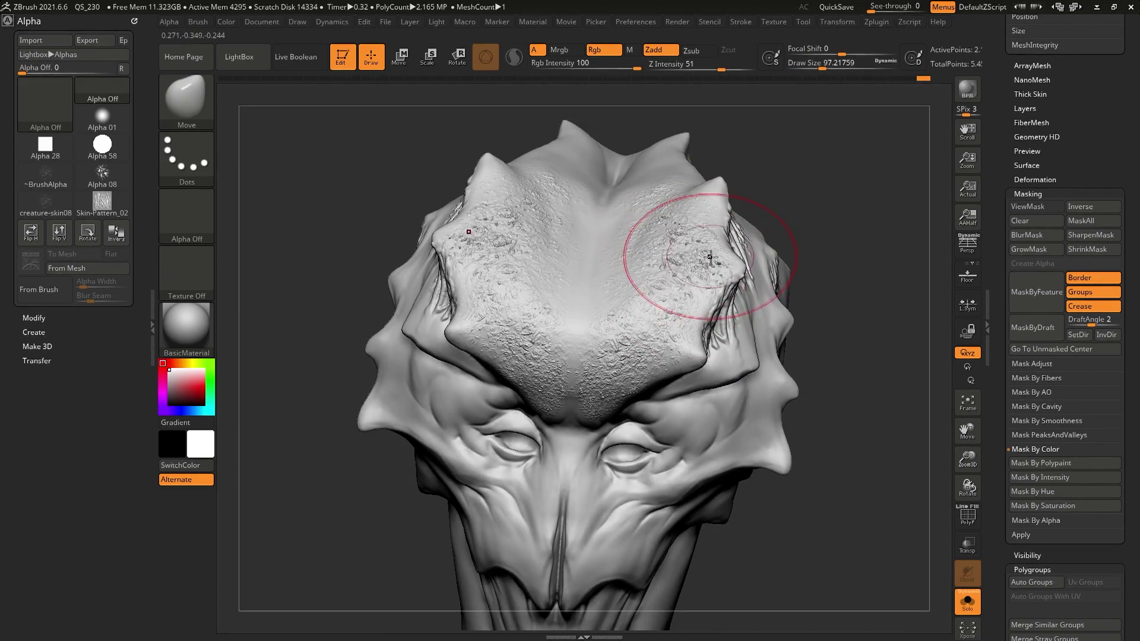
pyautogui.moveTo(665, 299); pyautogui.dragTo(513, 282, button='right')
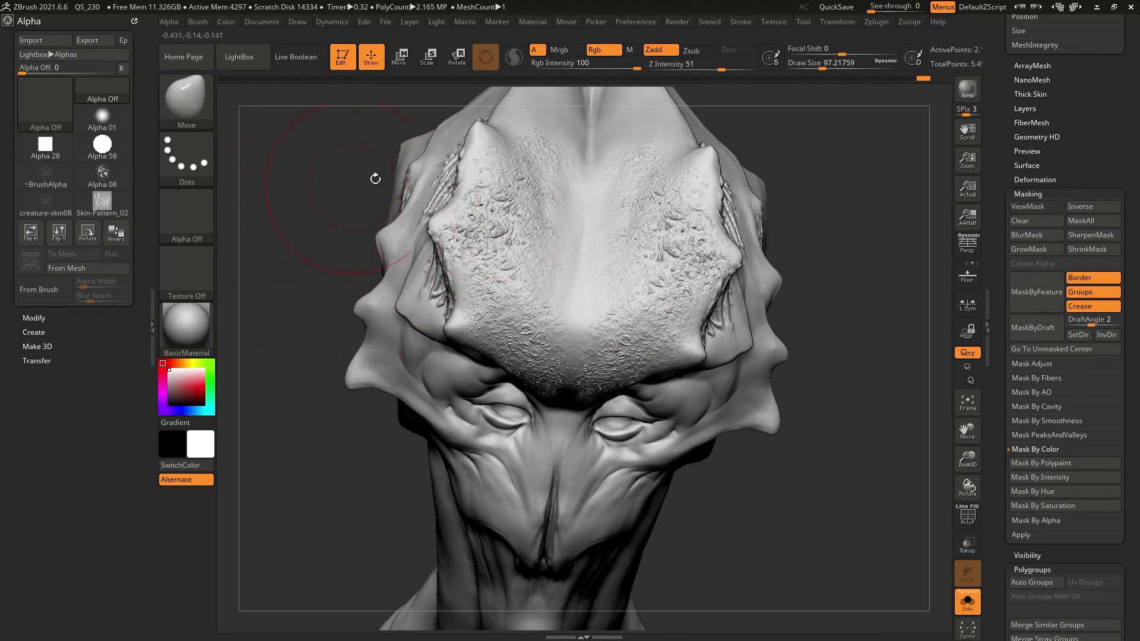
# Step: Switch to the Standard brush with the DragRect stroke and the creature-skin08 alpha
pyautogui.press('b')
pyautogui.press('s')
pyautogui.press('t')
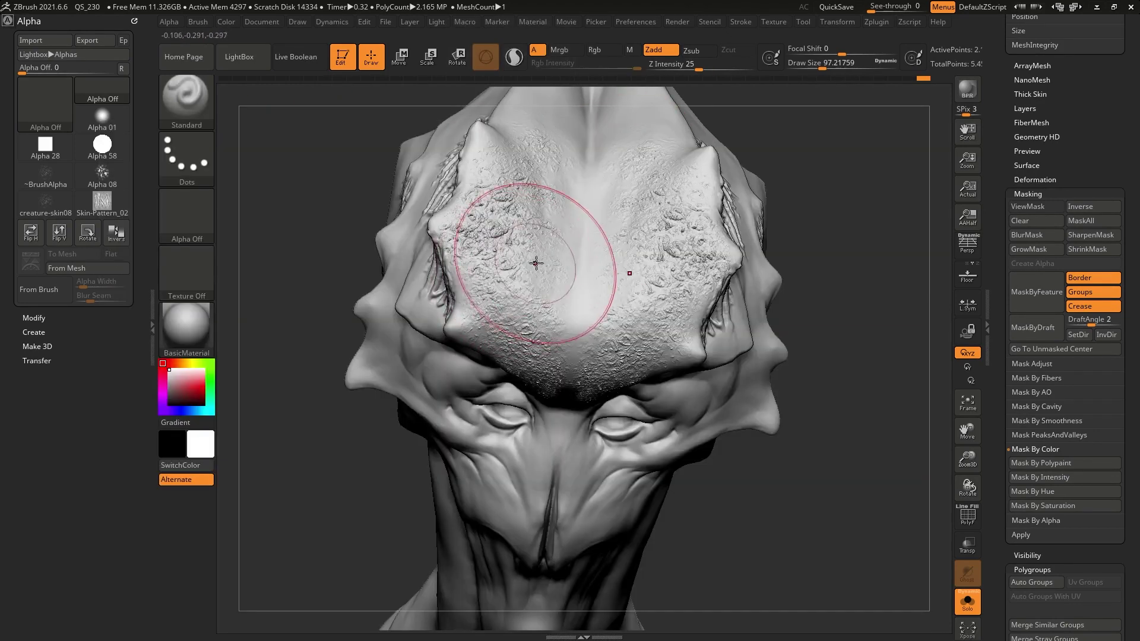
pyautogui.click(187, 157)
pyautogui.click(316, 167)
pyautogui.click(209, 239)
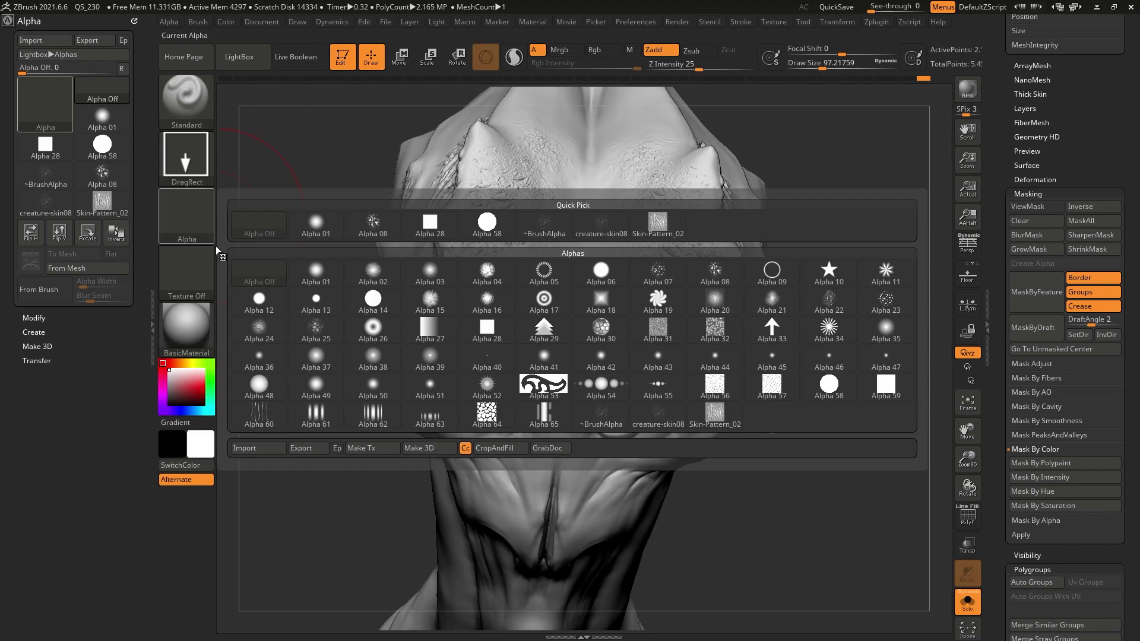
pyautogui.click(594, 232)
# Step: Turn the mask display on and stamp the creature-skin08 alpha over the side and back of the head
pyautogui.moveTo(635, 261); pyautogui.dragTo(671, 347, button='right')
pyautogui.keyDown('alt'); pyautogui.moveTo(801, 380); pyautogui.dragTo(688, 300, button='right'); pyautogui.keyUp('alt')
pyautogui.moveTo(790, 338); pyautogui.dragTo(684, 308, button='right')
pyautogui.keyDown('alt'); pyautogui.moveTo(787, 311); pyautogui.dragTo(638, 316, button='right'); pyautogui.keyUp('alt')
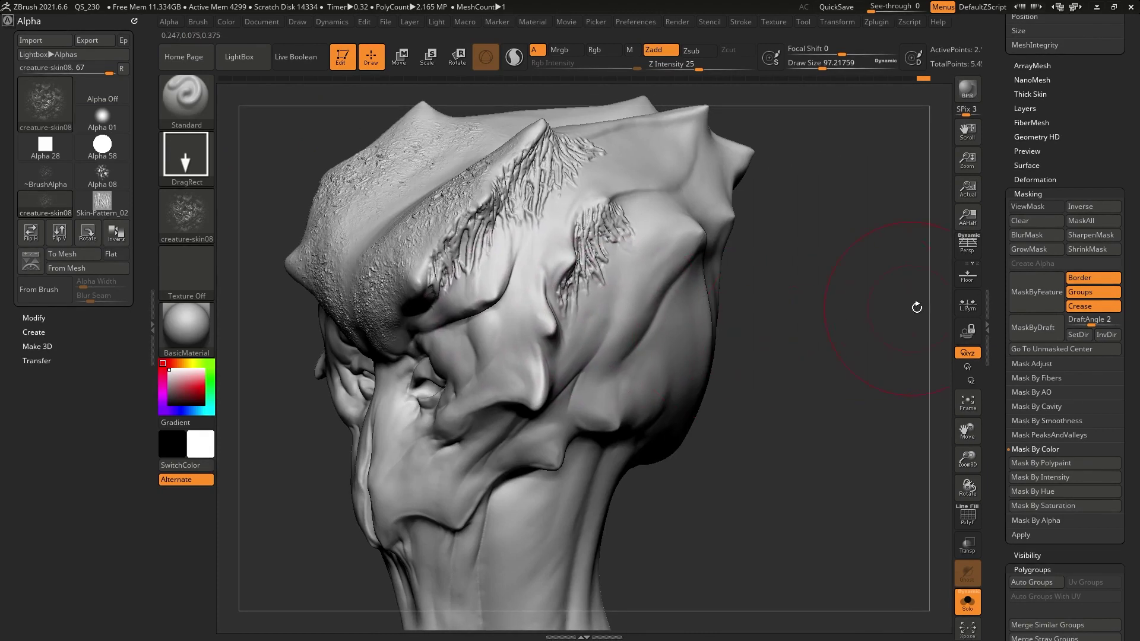
pyautogui.hotkey('ctrl', 'h')
pyautogui.moveTo(855, 342); pyautogui.dragTo(674, 257)
pyautogui.moveTo(607, 286)
pyautogui.mouseDown()
pyautogui.moveTo(644, 338)
pyautogui.moveTo(685, 347)
pyautogui.mouseUp()
pyautogui.moveTo(549, 260); pyautogui.dragTo(634, 332)
pyautogui.moveTo(512, 211); pyautogui.dragTo(580, 301)
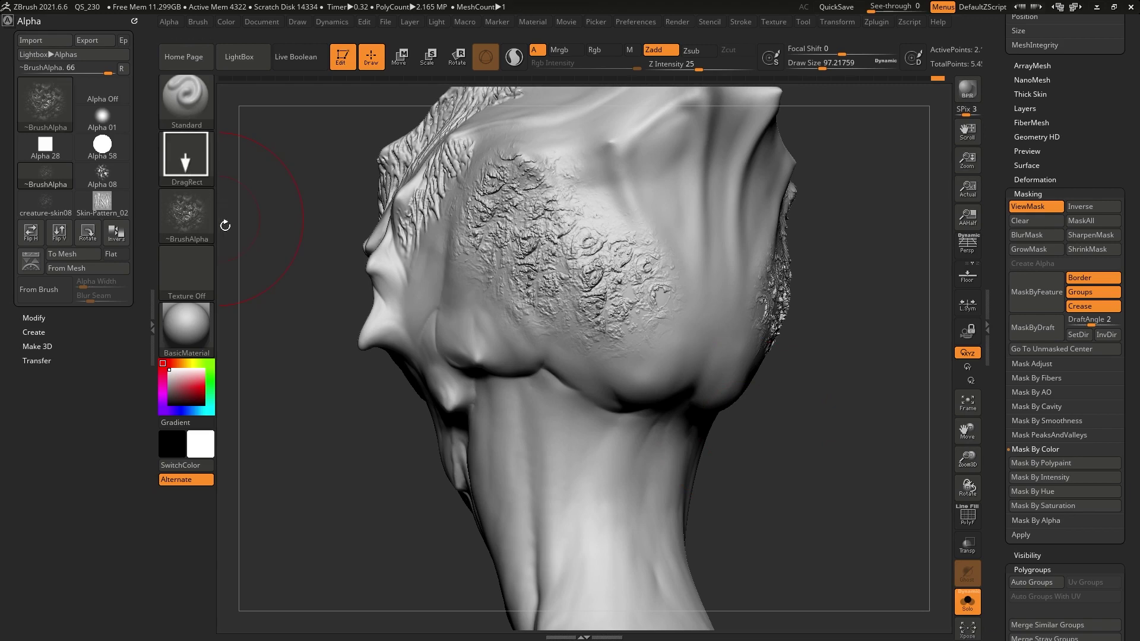
pyautogui.moveTo(595, 188); pyautogui.dragTo(651, 276)
# Step: Undo the skin alpha stamps on the side and back of the head
pyautogui.moveTo(653, 306); pyautogui.dragTo(683, 262, button='right')
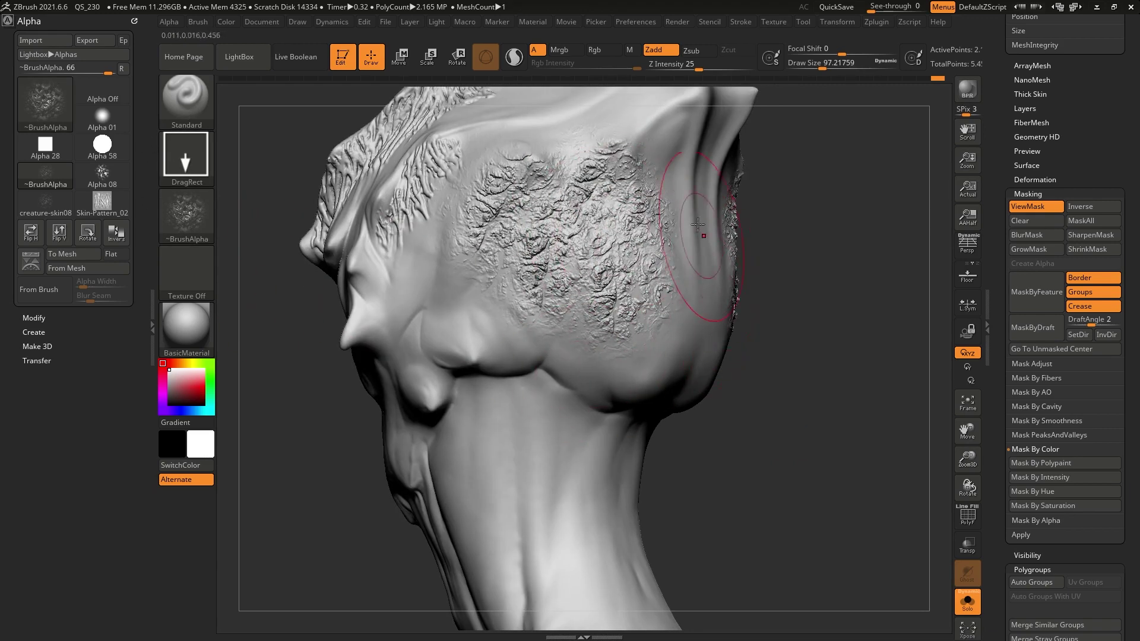
pyautogui.hotkey('ctrl', 'z')
pyautogui.hotkey('ctrl', 'z')
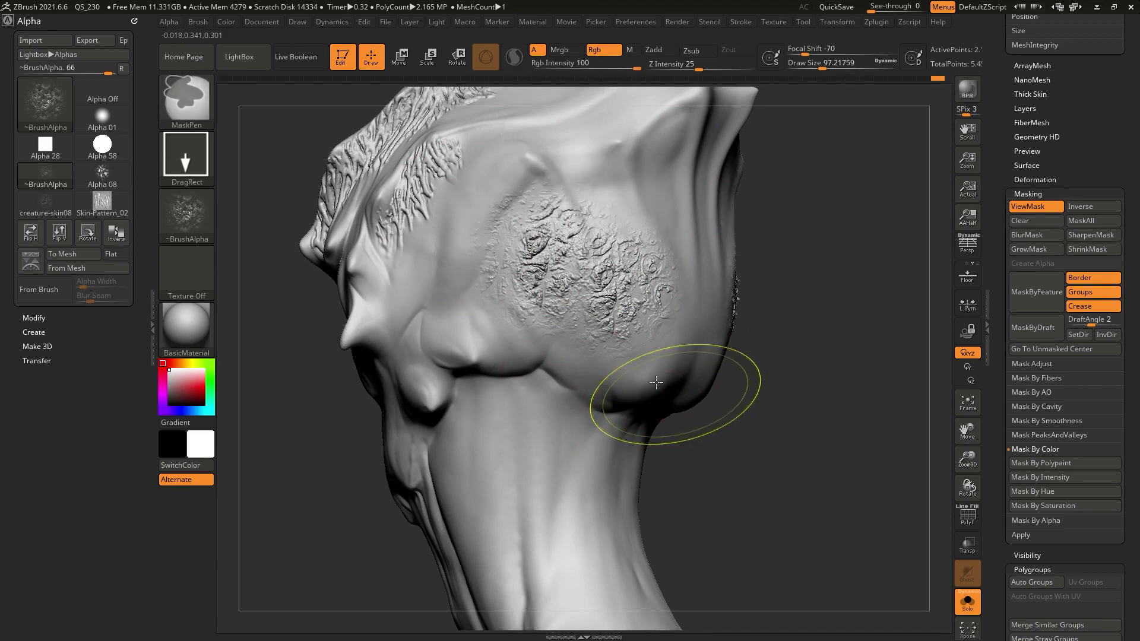
pyautogui.hotkey('ctrl', 'z')
pyautogui.hotkey('ctrl', 'z')
pyautogui.moveTo(647, 298)
pyautogui.mouseDown(button='right')
pyautogui.moveTo(718, 279)
pyautogui.moveTo(739, 319)
pyautogui.mouseUp(button='right')
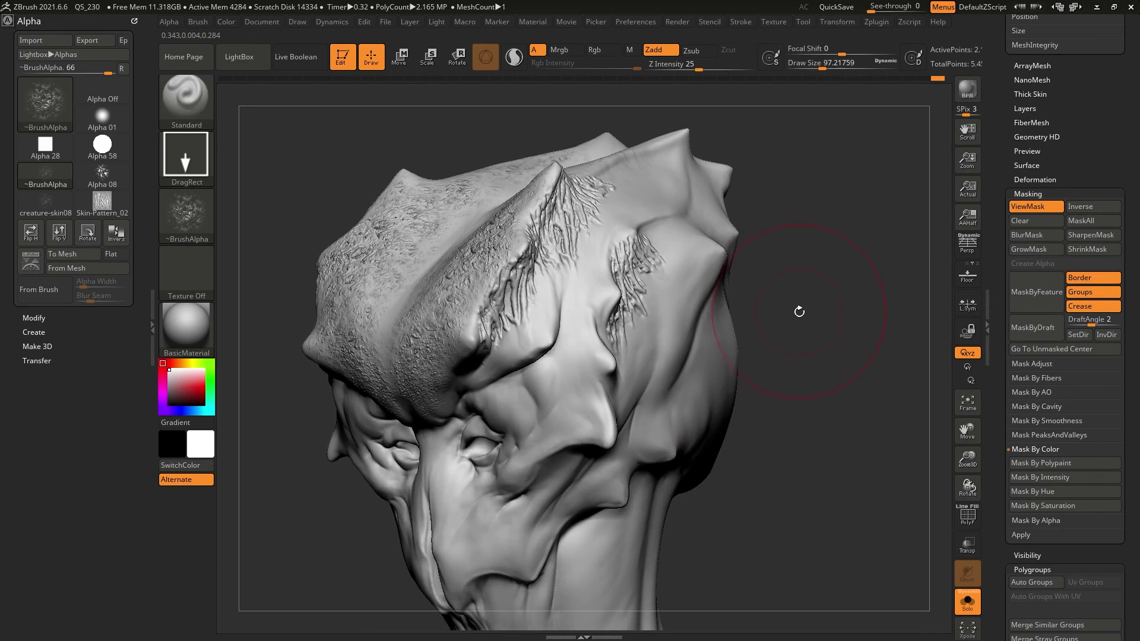
pyautogui.moveTo(804, 290); pyautogui.dragTo(803, 291, button='right')
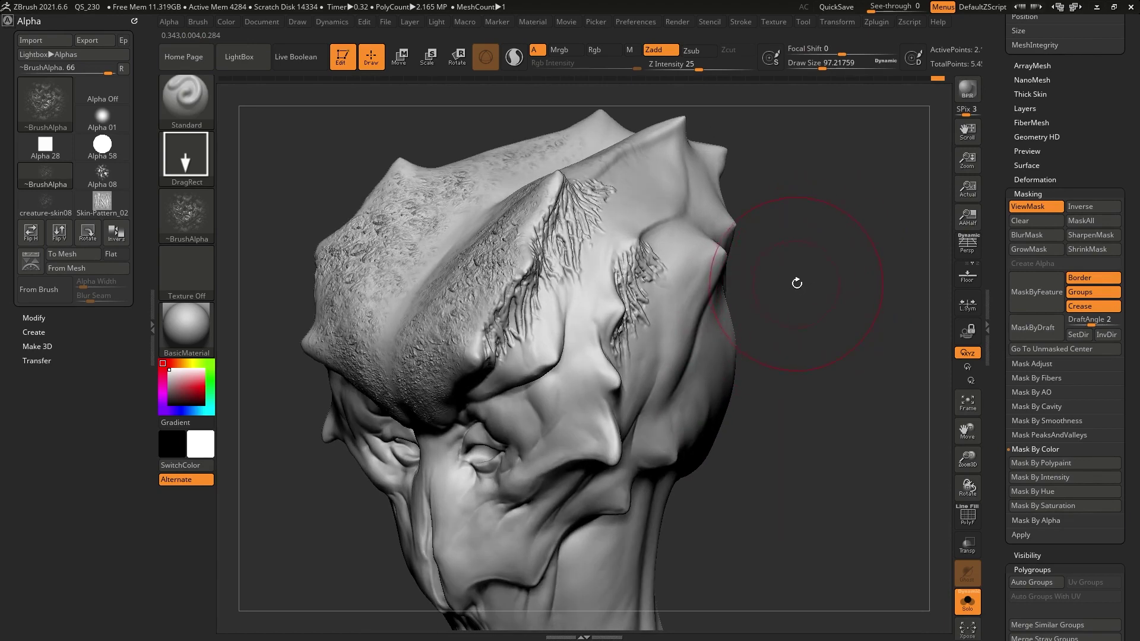
# Step: Switch back to the Move brush and hide the mask overlay on the head
pyautogui.press('b')
pyautogui.press('m')
pyautogui.press('v')
pyautogui.click(1024, 206)
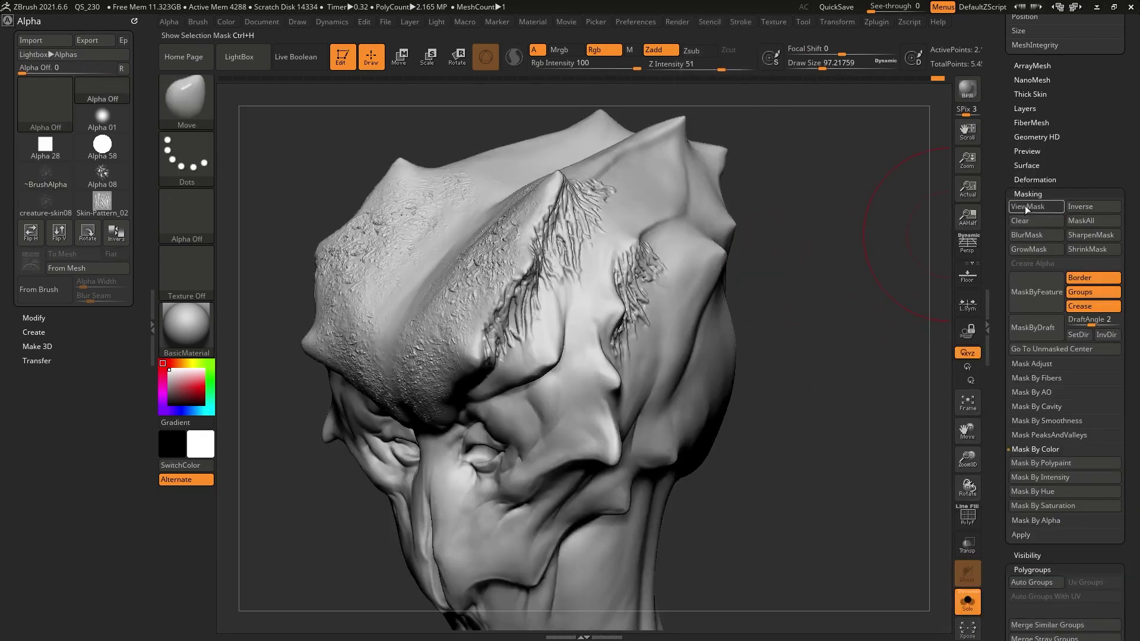
pyautogui.moveTo(802, 256); pyautogui.dragTo(827, 260)
pyautogui.keyDown('alt'); pyautogui.moveTo(514, 337); pyautogui.dragTo(621, 288, button='right'); pyautogui.keyUp('alt')
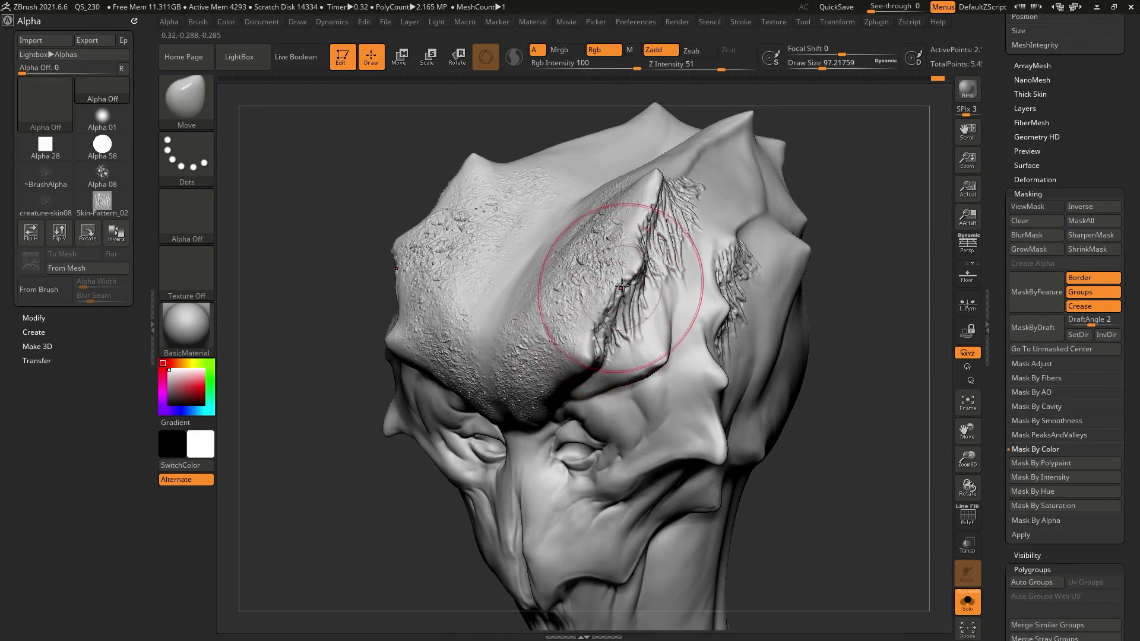
pyautogui.click(1031, 203)
pyautogui.click(1032, 203)
# Step: Examine the raised forehead skin relief up close from several angles and undo the last change
pyautogui.moveTo(628, 273)
pyautogui.keyDown('ctrl'); pyautogui.mouseDown(button='right')
pyautogui.moveTo(587, 294)
pyautogui.moveTo(608, 277)
pyautogui.mouseUp(button='right'); pyautogui.keyUp('ctrl')
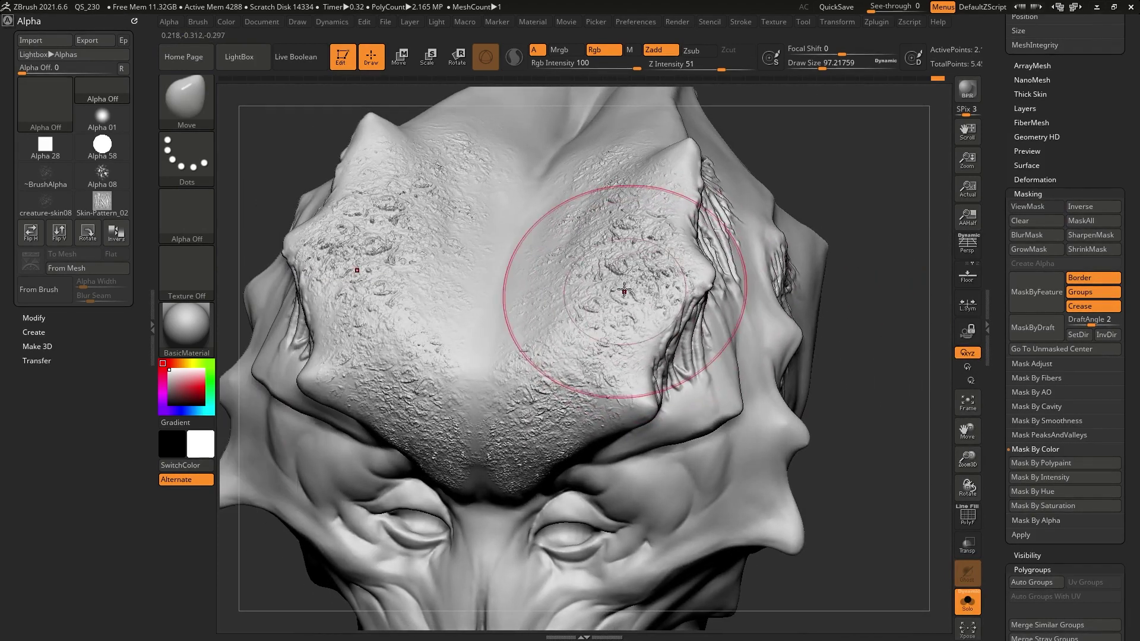
pyautogui.moveTo(588, 343); pyautogui.dragTo(621, 331, button='right')
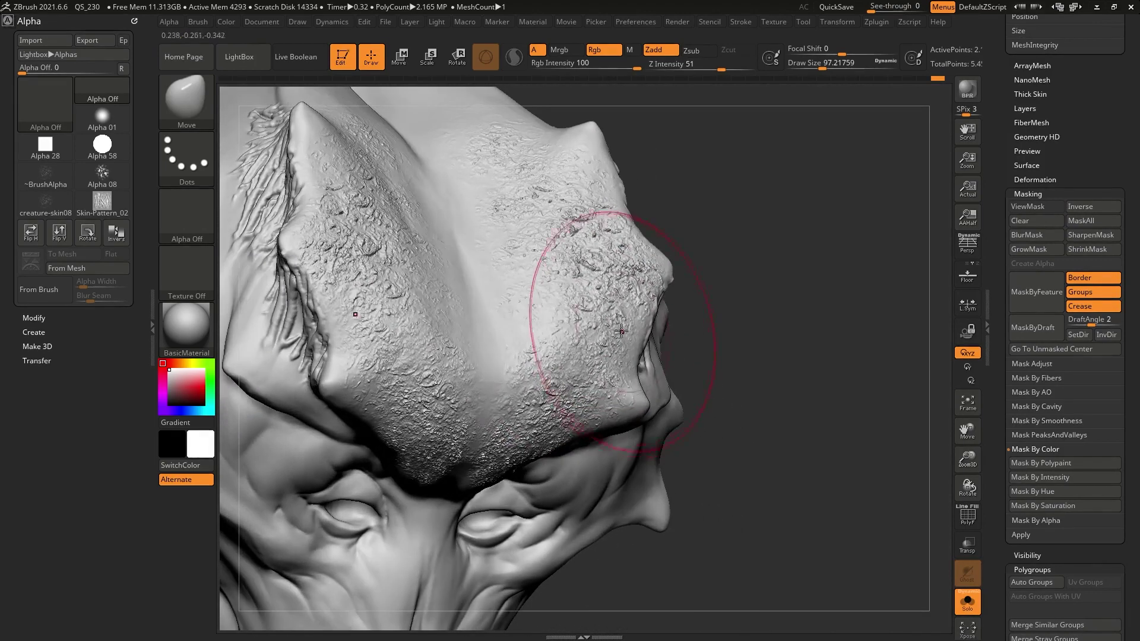
pyautogui.keyDown('alt'); pyautogui.moveTo(594, 337); pyautogui.dragTo(713, 311); pyautogui.keyUp('alt')
pyautogui.moveTo(738, 307); pyautogui.dragTo(729, 221, button='right')
pyautogui.hotkey('ctrl', 'z')
pyautogui.moveTo(631, 315); pyautogui.dragTo(614, 362, button='right')
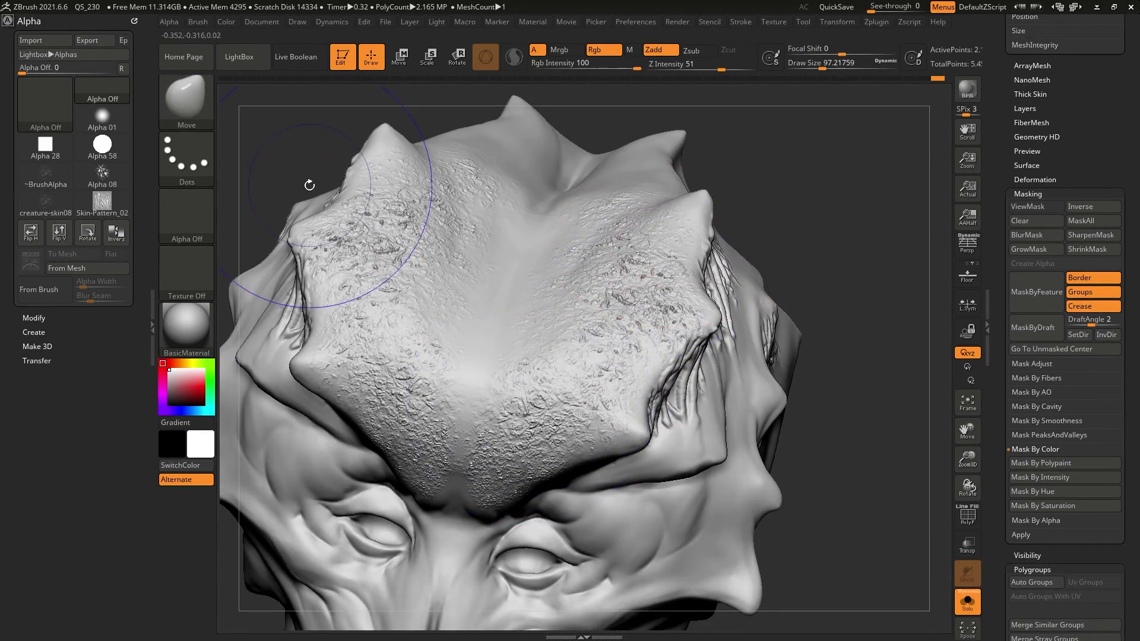
# Step: Choose the SmoothPeaks brush for smoothing, with a draw size of about 59 and a Z intensity of 46
pyautogui.click(201, 110)
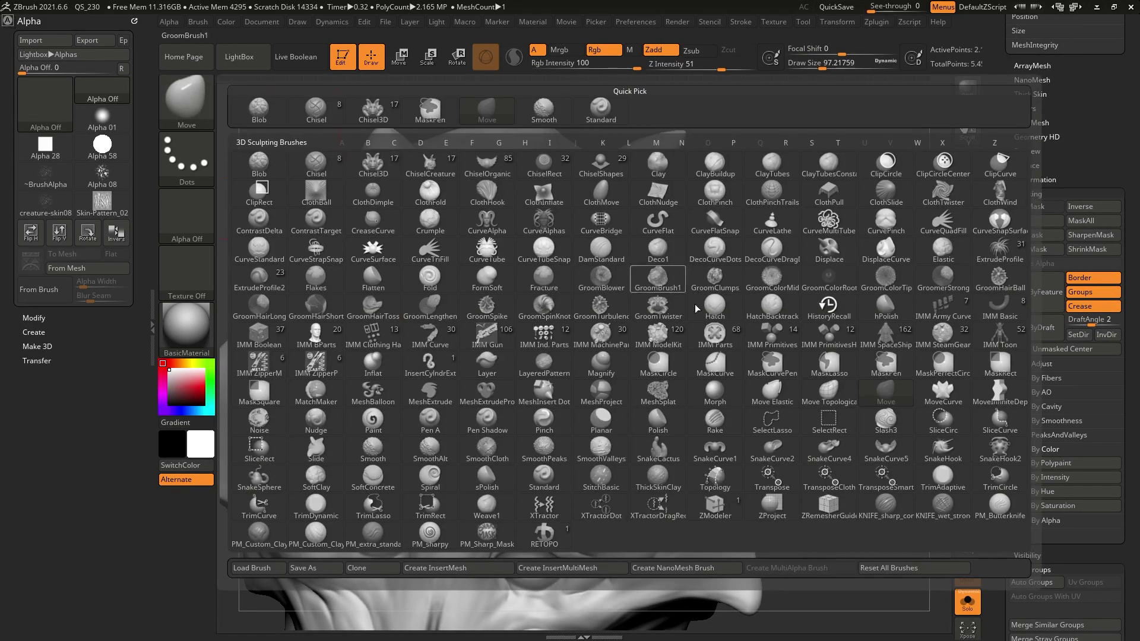
pyautogui.click(535, 458)
pyautogui.press('space')
pyautogui.press('space')
pyautogui.click(708, 271)
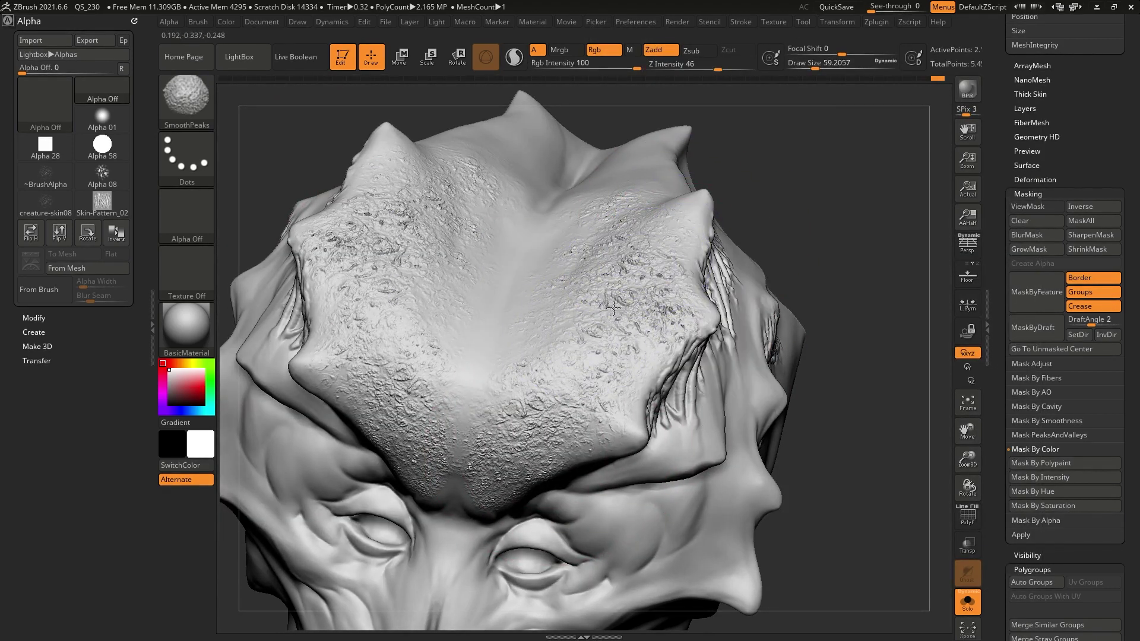
# Step: Switch to the Move brush and pull out more skin bumps around the middle of the forehead
pyautogui.moveTo(474, 467); pyautogui.dragTo(678, 343, button='right')
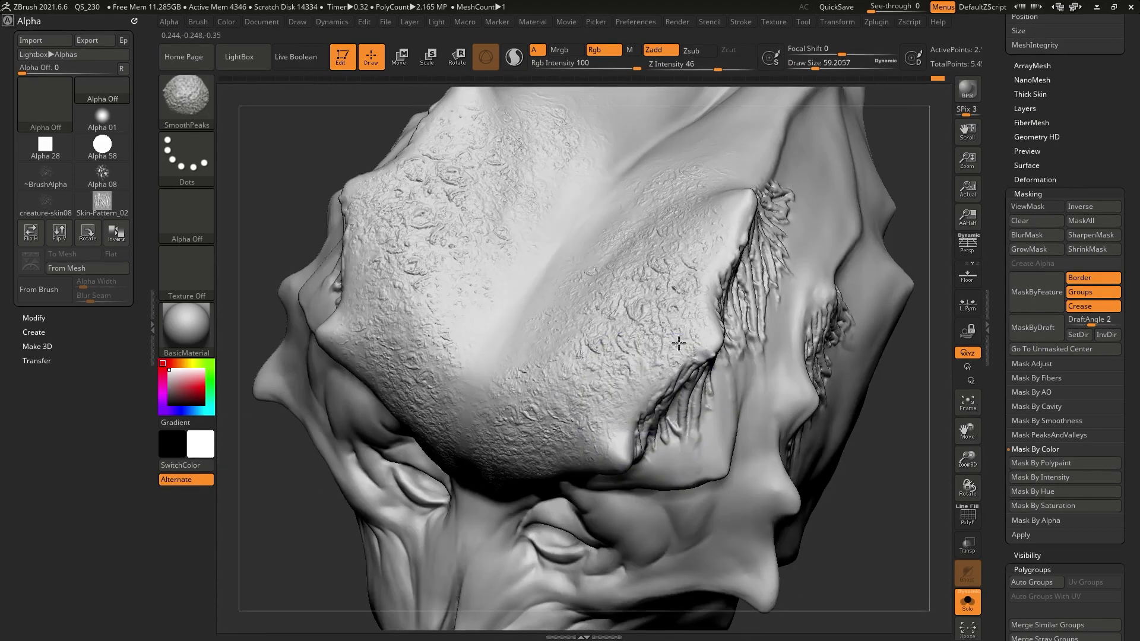
pyautogui.press('b')
pyautogui.press('m')
pyautogui.press('v')
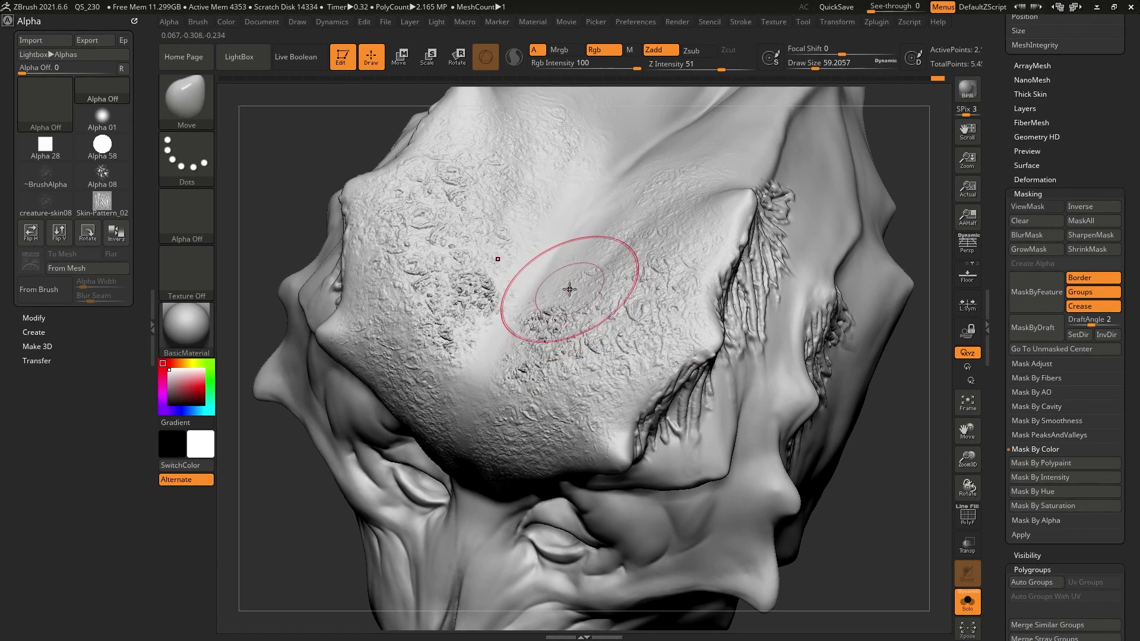
# Step: Soften the raised bumps across the middle of the forehead with SmoothPeaks
pyautogui.press('shift')
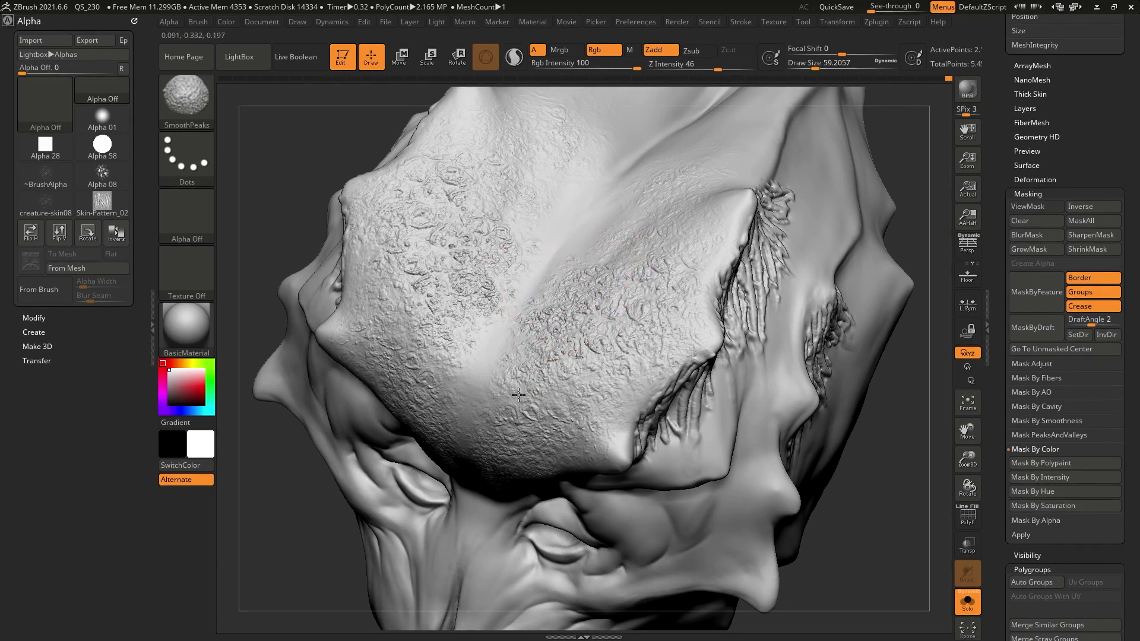
pyautogui.keyDown('shift'); pyautogui.moveTo(519, 395); pyautogui.dragTo(573, 353); pyautogui.keyUp('shift')
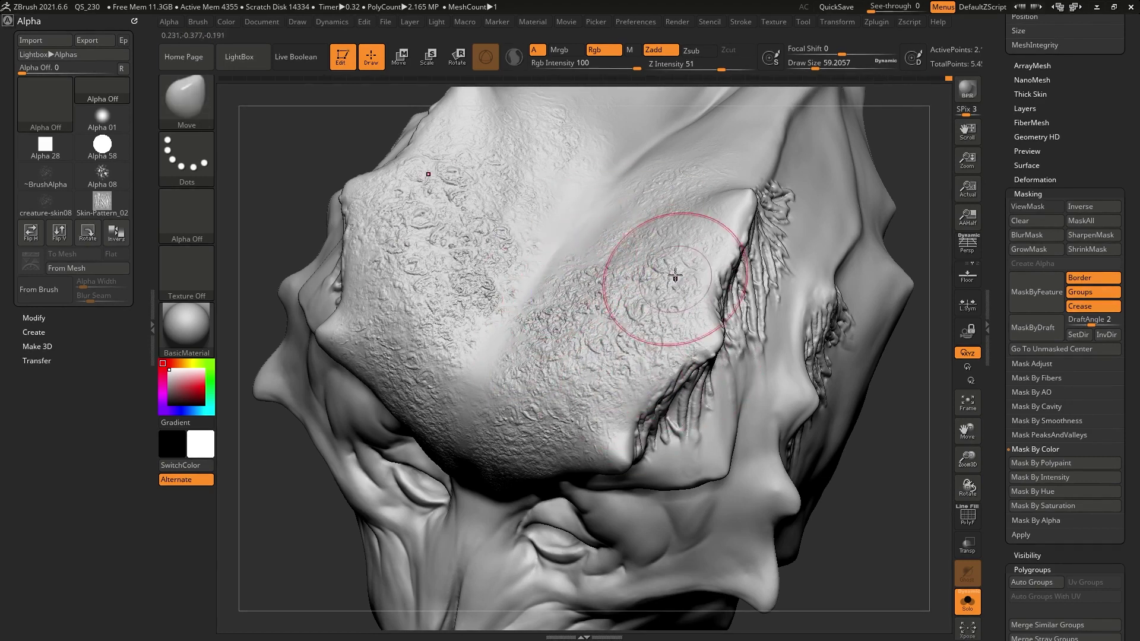
pyautogui.keyDown('alt'); pyautogui.moveTo(650, 265); pyautogui.dragTo(637, 284, button='right'); pyautogui.keyUp('alt')
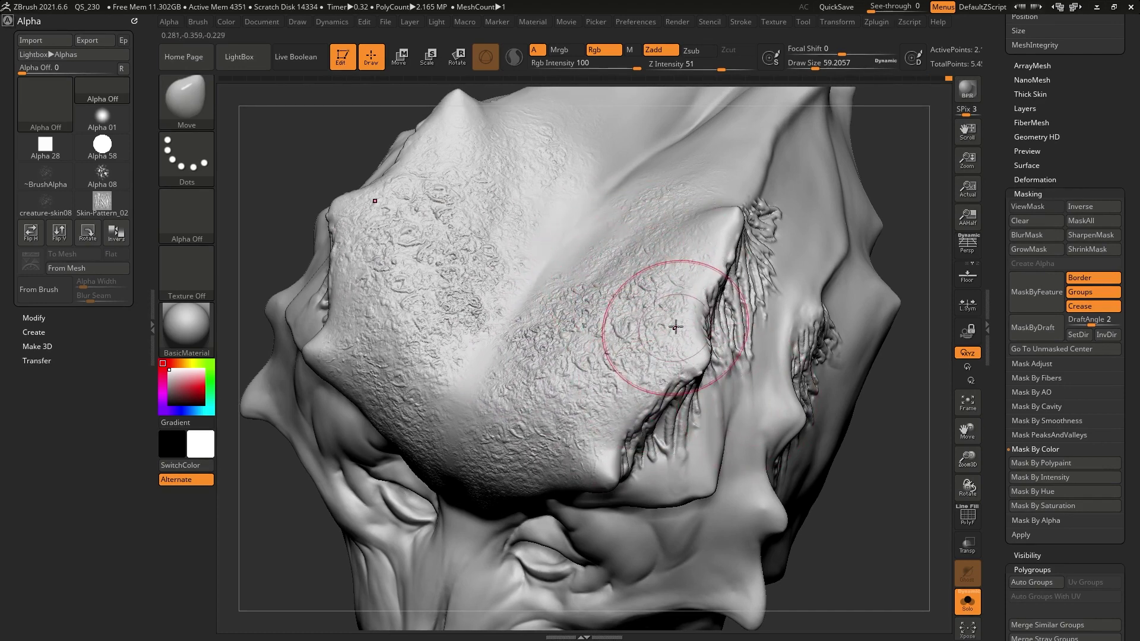
pyautogui.moveTo(620, 255); pyautogui.dragTo(674, 288, button='right')
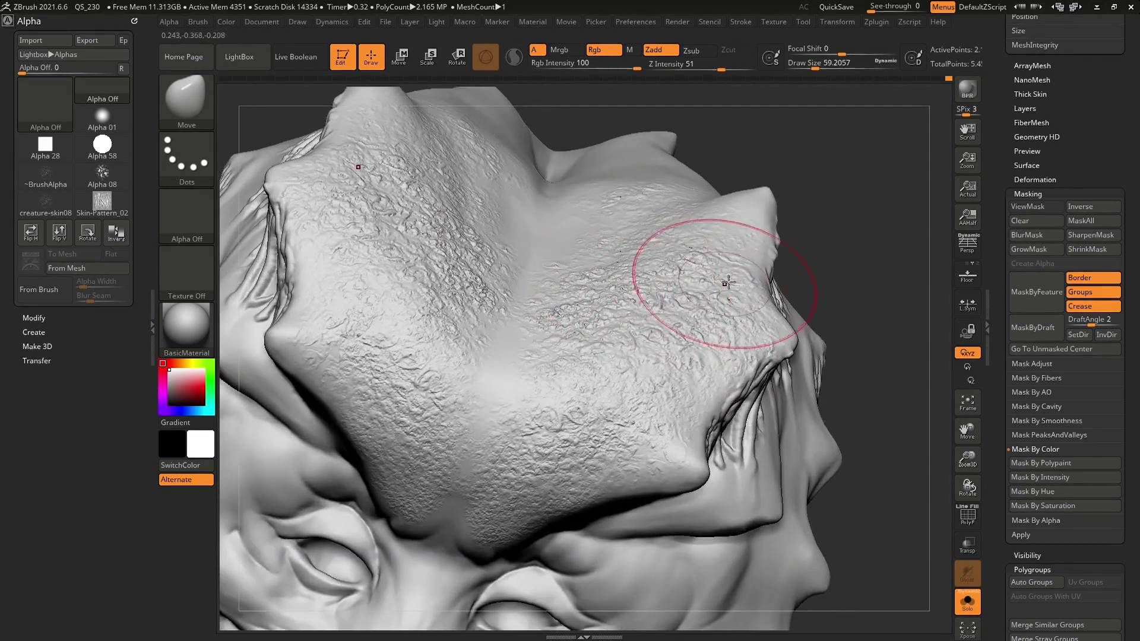
# Step: Check the mask overlay on the head, then raise more skin bumps near the forehead's side spikes with the Move brush
pyautogui.click(1035, 206)
pyautogui.click(1035, 206)
pyautogui.keyDown('alt'); pyautogui.moveTo(712, 368); pyautogui.dragTo(703, 323, button='right'); pyautogui.keyUp('alt')
pyautogui.moveTo(693, 343)
pyautogui.keyDown('alt'); pyautogui.mouseDown()
pyautogui.moveTo(683, 357)
pyautogui.moveTo(693, 349)
pyautogui.mouseUp(); pyautogui.keyUp('alt')
pyautogui.moveTo(694, 349); pyautogui.dragTo(738, 318, button='right')
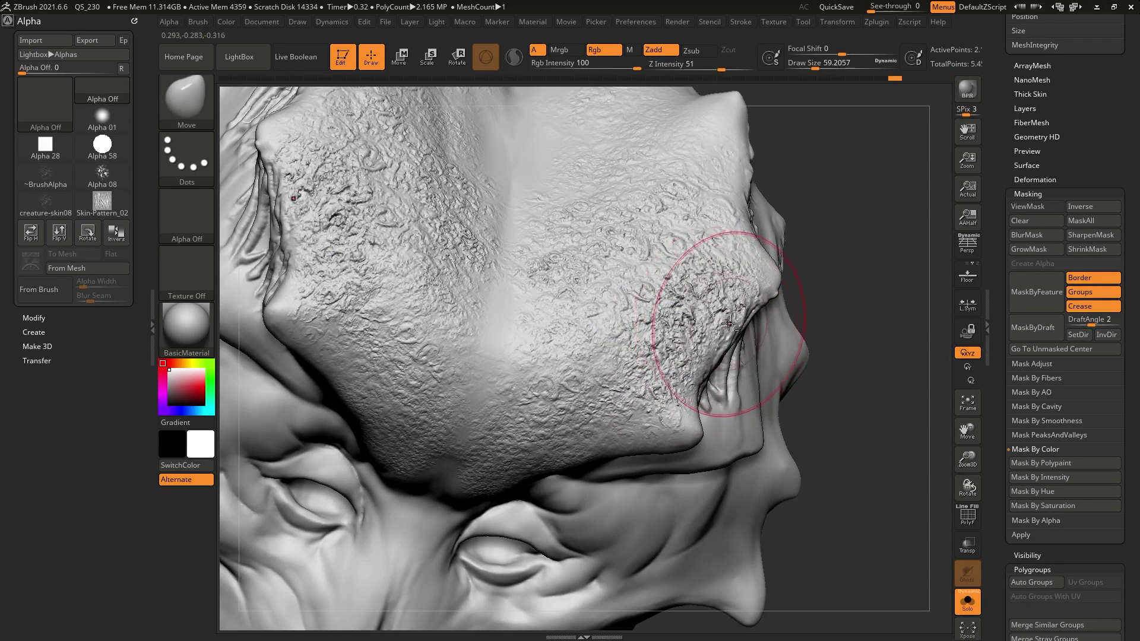
pyautogui.press('b')
pyautogui.press('m')
pyautogui.press('v')
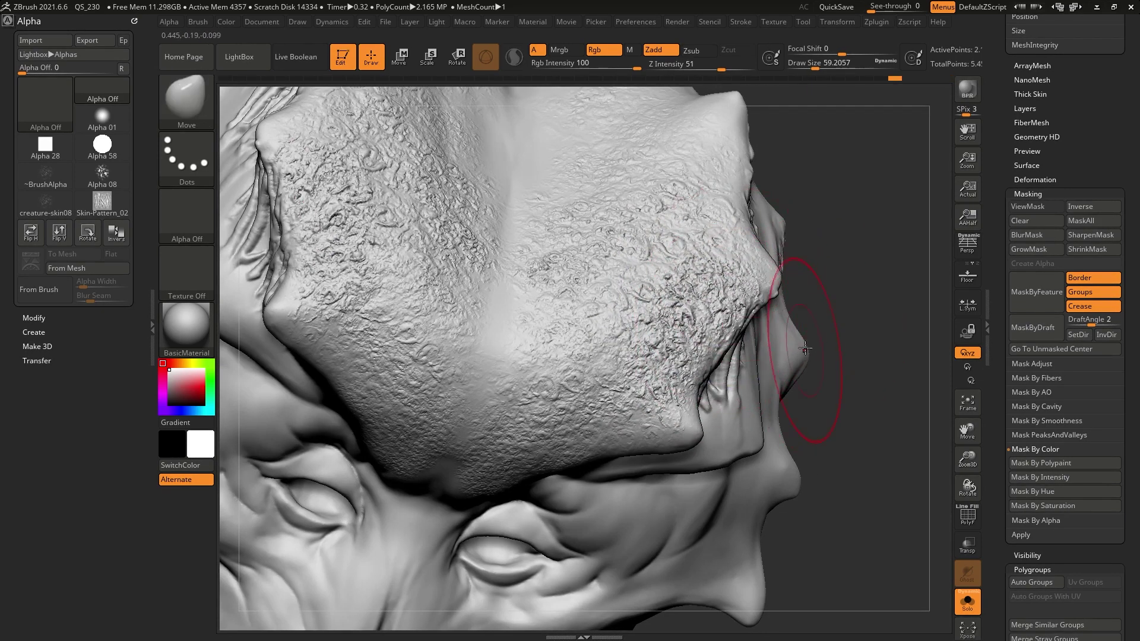
pyautogui.moveTo(805, 349); pyautogui.dragTo(801, 243, button='right')
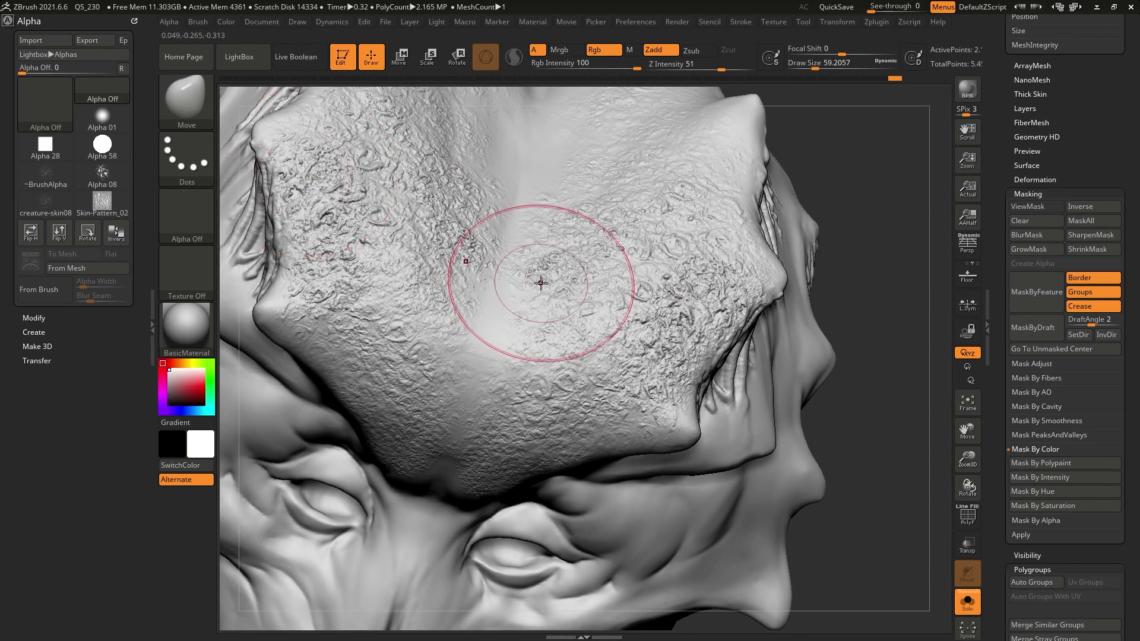
# Step: Swell the unmasked skin bumps across both halves of the forehead with the Inflat brush
pyautogui.press('b')
pyautogui.press('i')
pyautogui.press('n')
pyautogui.moveTo(714, 268)
pyautogui.mouseDown()
pyautogui.moveTo(627, 361)
pyautogui.moveTo(574, 356)
pyautogui.moveTo(612, 243)
pyautogui.moveTo(549, 321)
pyautogui.moveTo(558, 365)
pyautogui.mouseUp()
pyautogui.moveTo(623, 404); pyautogui.dragTo(675, 356, button='right')
pyautogui.moveTo(676, 356)
pyautogui.mouseDown()
pyautogui.moveTo(591, 389)
pyautogui.moveTo(571, 339)
pyautogui.moveTo(614, 258)
pyautogui.mouseUp()
pyautogui.moveTo(696, 232)
pyautogui.keyDown('alt'); pyautogui.mouseDown(button='right')
pyautogui.moveTo(662, 314)
pyautogui.moveTo(676, 323)
pyautogui.mouseUp(button='right'); pyautogui.keyUp('alt')
pyautogui.moveTo(675, 322)
pyautogui.mouseDown()
pyautogui.moveTo(721, 229)
pyautogui.moveTo(733, 325)
pyautogui.mouseUp()
pyautogui.moveTo(660, 259); pyautogui.dragTo(598, 254)
pyautogui.keyDown('alt'); pyautogui.moveTo(651, 224); pyautogui.dragTo(634, 288, button='right'); pyautogui.keyUp('alt')
pyautogui.moveTo(633, 273)
pyautogui.mouseDown()
pyautogui.moveTo(715, 167)
pyautogui.moveTo(597, 297)
pyautogui.mouseUp()
pyautogui.moveTo(623, 305); pyautogui.dragTo(703, 264, button='right')
# Step: Smooth down the inflated bumps across the forehead with SmoothPeaks
pyautogui.keyDown('shift'); pyautogui.moveTo(702, 264); pyautogui.dragTo(687, 225); pyautogui.keyUp('shift')
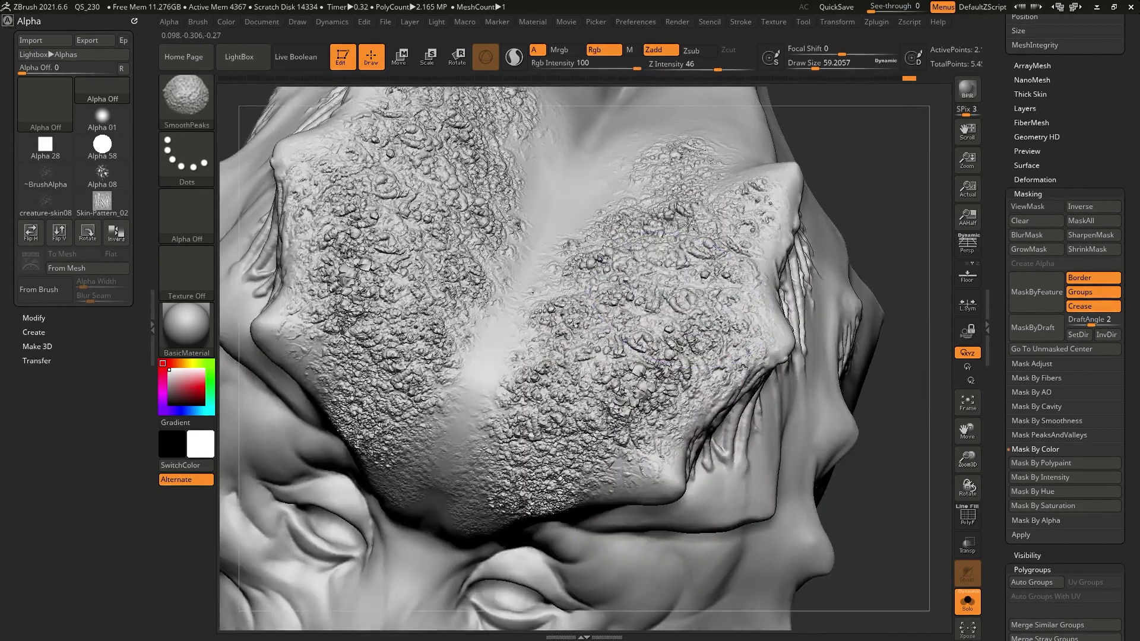
pyautogui.moveTo(540, 362)
pyautogui.keyDown('shift'); pyautogui.mouseDown()
pyautogui.moveTo(644, 220)
pyautogui.moveTo(528, 425)
pyautogui.moveTo(709, 303)
pyautogui.moveTo(723, 345)
pyautogui.moveTo(670, 267)
pyautogui.mouseUp(); pyautogui.keyUp('shift')
pyautogui.moveTo(671, 267)
pyautogui.keyDown('ctrl'); pyautogui.mouseDown(button='right')
pyautogui.moveTo(677, 320)
pyautogui.moveTo(707, 256)
pyautogui.mouseUp(button='right'); pyautogui.keyUp('ctrl')
pyautogui.keyDown('shift'); pyautogui.moveTo(617, 256); pyautogui.dragTo(549, 340); pyautogui.keyUp('shift')
pyautogui.moveTo(716, 340)
pyautogui.keyDown('alt'); pyautogui.mouseDown(button='right')
pyautogui.moveTo(710, 328)
pyautogui.moveTo(726, 316)
pyautogui.mouseUp(button='right'); pyautogui.keyUp('alt')
pyautogui.moveTo(640, 237)
pyautogui.keyDown('shift'); pyautogui.mouseDown(button='right')
pyautogui.moveTo(662, 242)
pyautogui.moveTo(630, 271)
pyautogui.moveTo(650, 289)
pyautogui.mouseUp(button='right'); pyautogui.keyUp('shift')
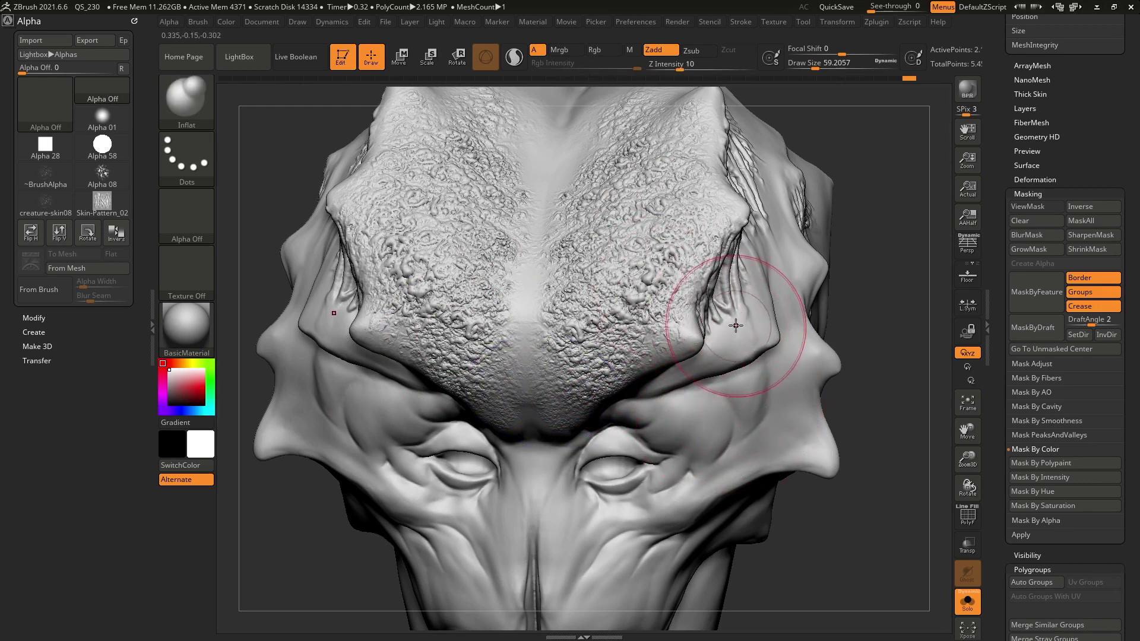
pyautogui.keyDown('alt'); pyautogui.moveTo(849, 366); pyautogui.dragTo(825, 368); pyautogui.keyUp('alt')
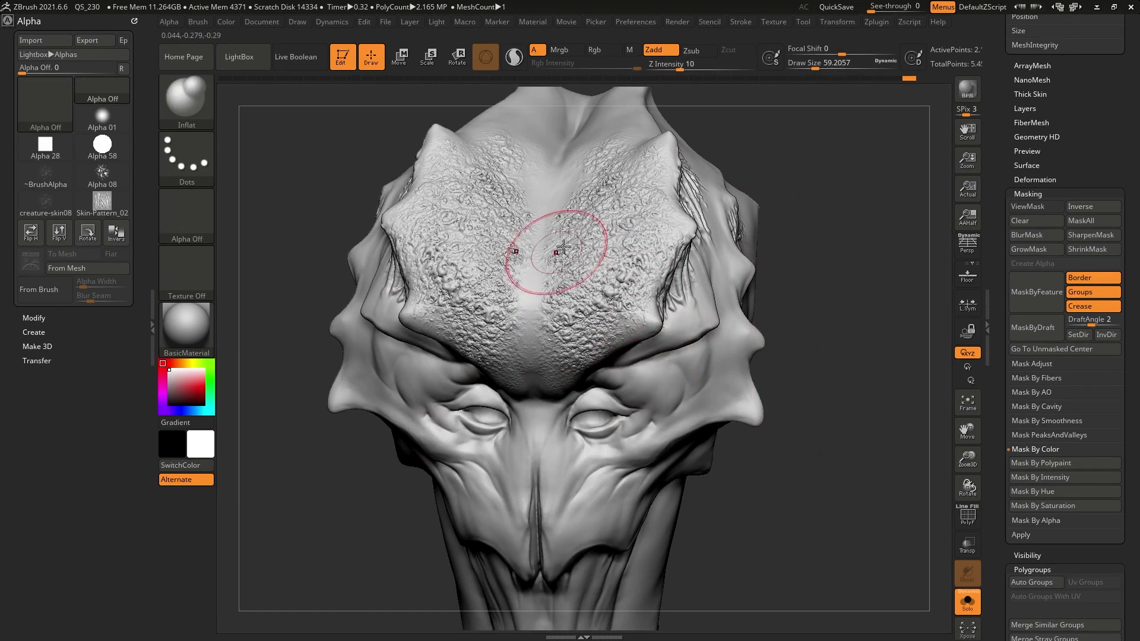
# Step: Store a morph target of the head in its current state
pyautogui.press('ctrl')
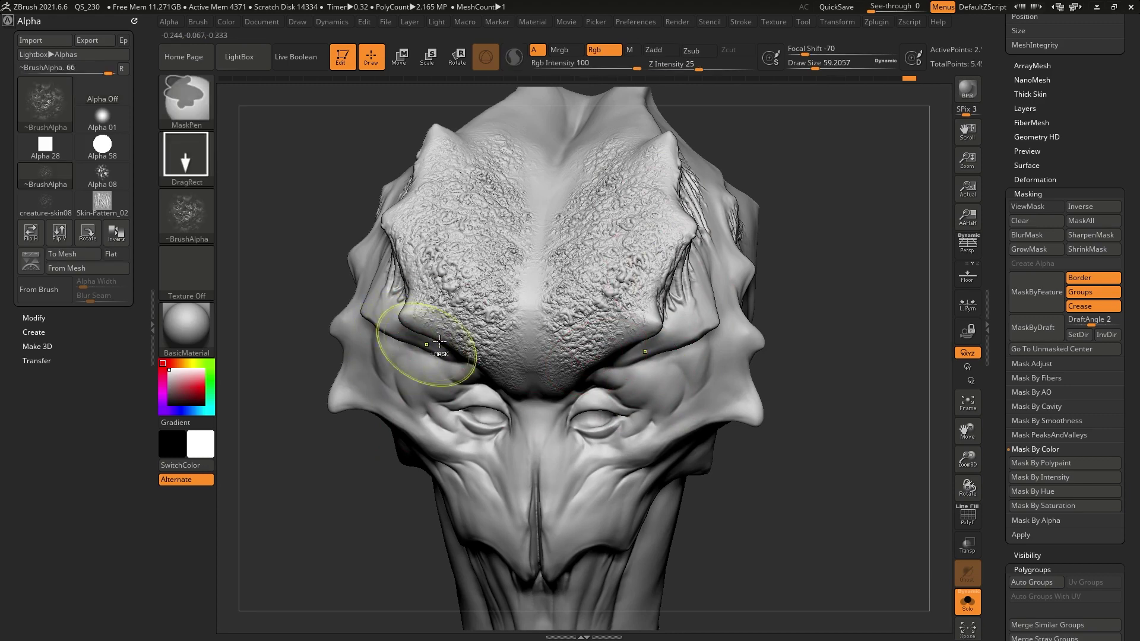
pyautogui.moveTo(771, 373)
pyautogui.mouseDown(button='right')
pyautogui.moveTo(718, 317)
pyautogui.moveTo(687, 340)
pyautogui.mouseUp(button='right')
pyautogui.moveTo(687, 339); pyautogui.dragTo(619, 426)
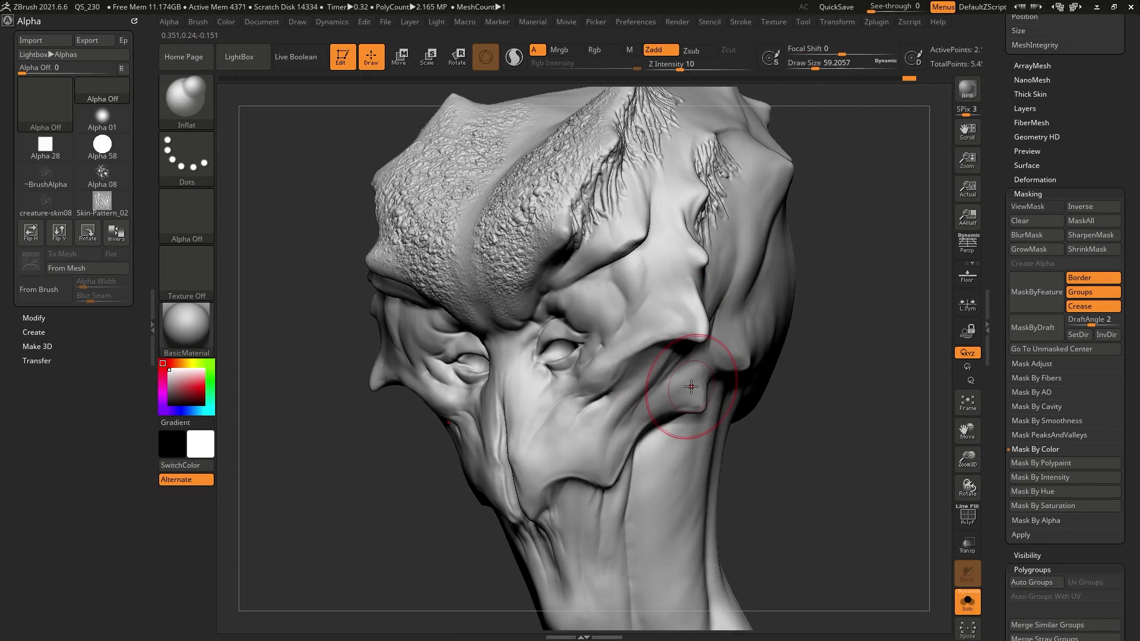
pyautogui.keyDown('alt'); pyautogui.moveTo(656, 353); pyautogui.dragTo(618, 313, button='right'); pyautogui.keyUp('alt')
pyautogui.moveTo(769, 308)
pyautogui.mouseDown(button='right')
pyautogui.moveTo(801, 308)
pyautogui.moveTo(790, 308)
pyautogui.mouseUp(button='right')
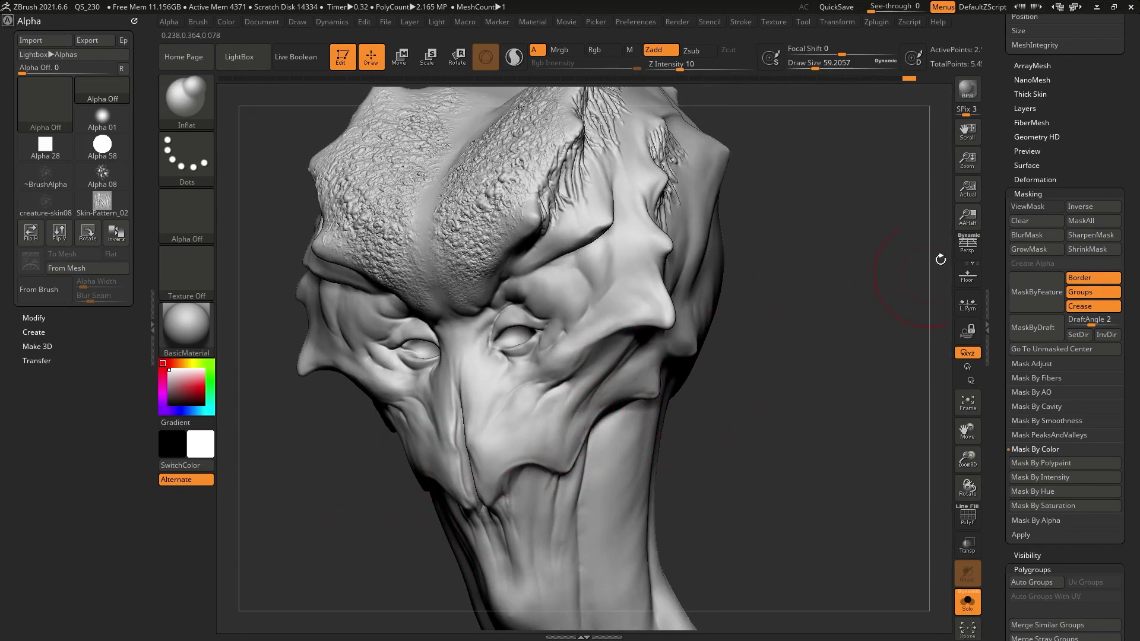
pyautogui.scroll(-10, 1011, 186)
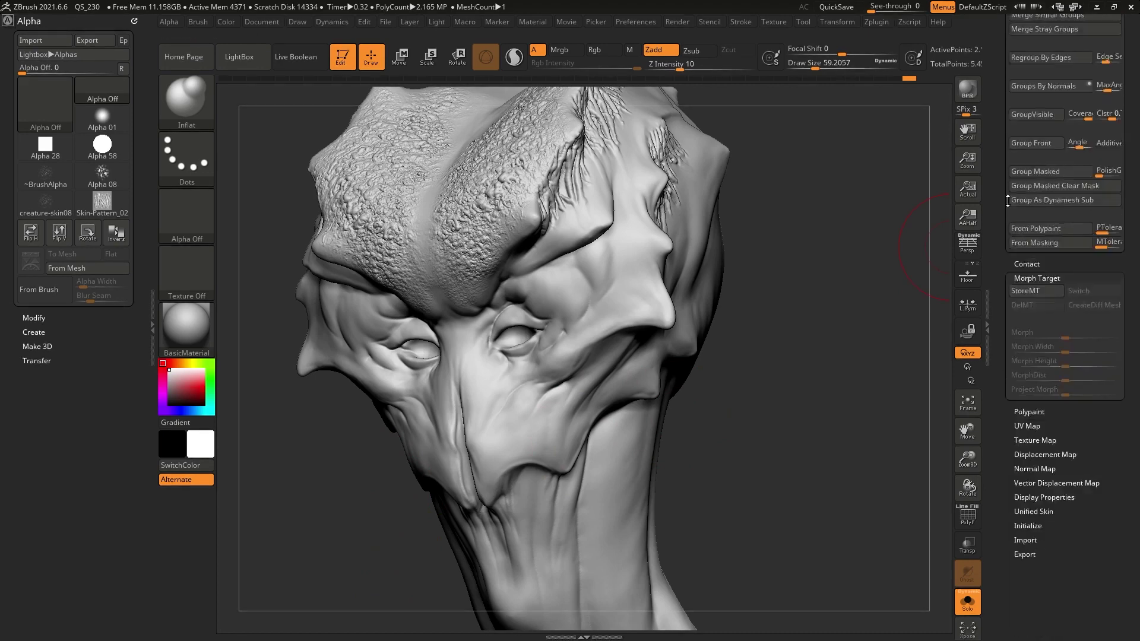
pyautogui.scroll(8, 1069, 196)
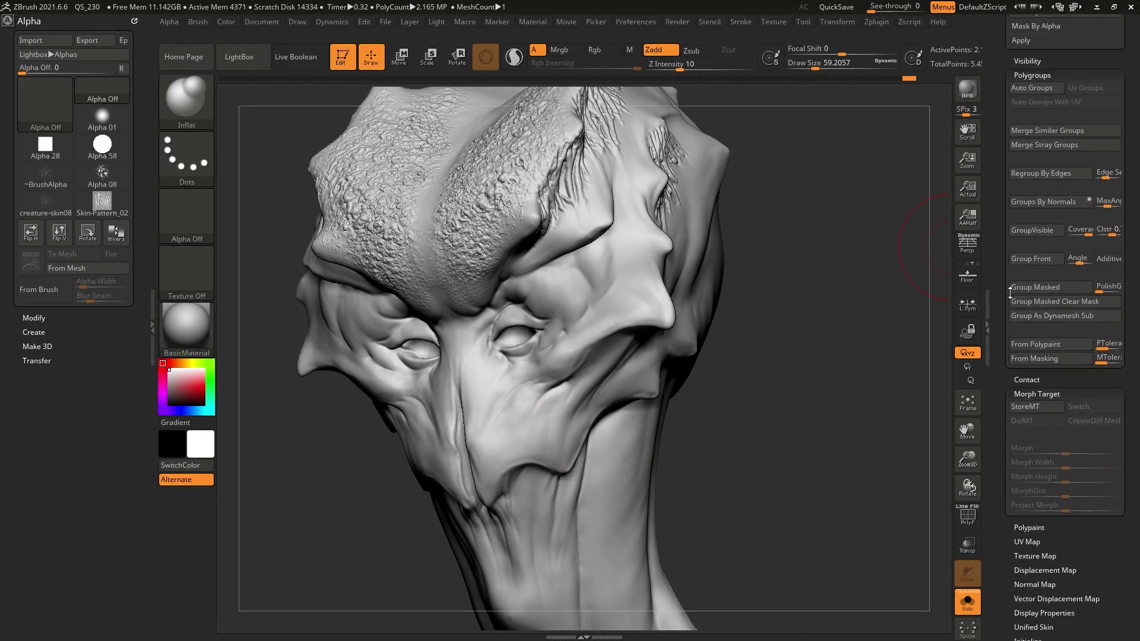
pyautogui.moveTo(1036, 330); pyautogui.dragTo(1055, 208)
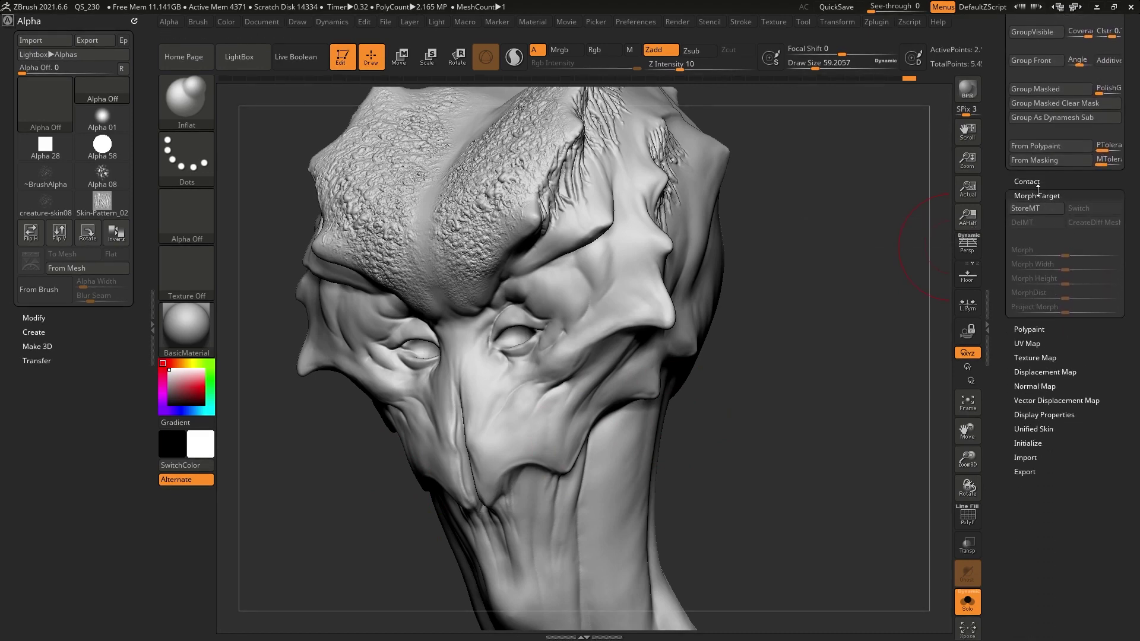
pyautogui.click(1036, 209)
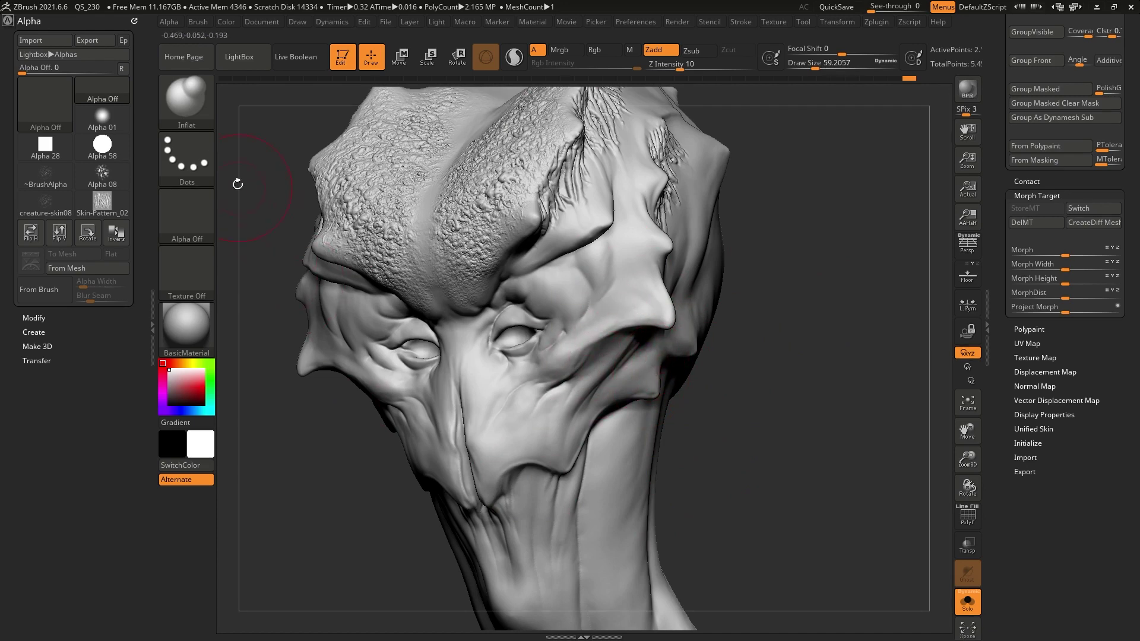
# Step: Assign the Skin-Pattern_02 alpha to the MaskPen brush
pyautogui.press('ctrl')
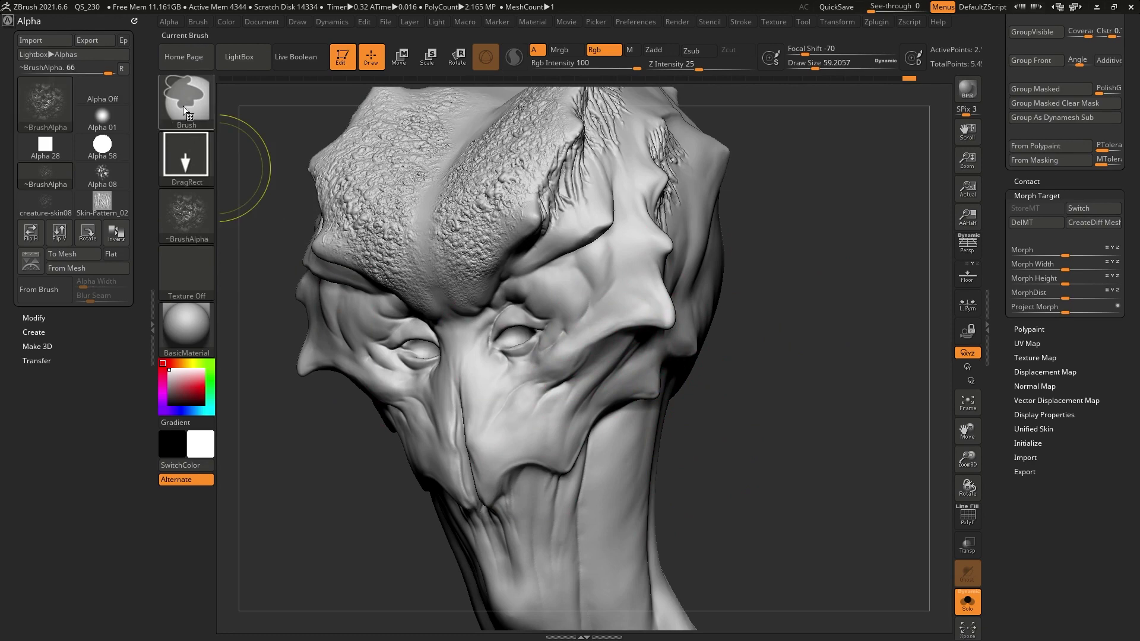
pyautogui.press('ctrl')
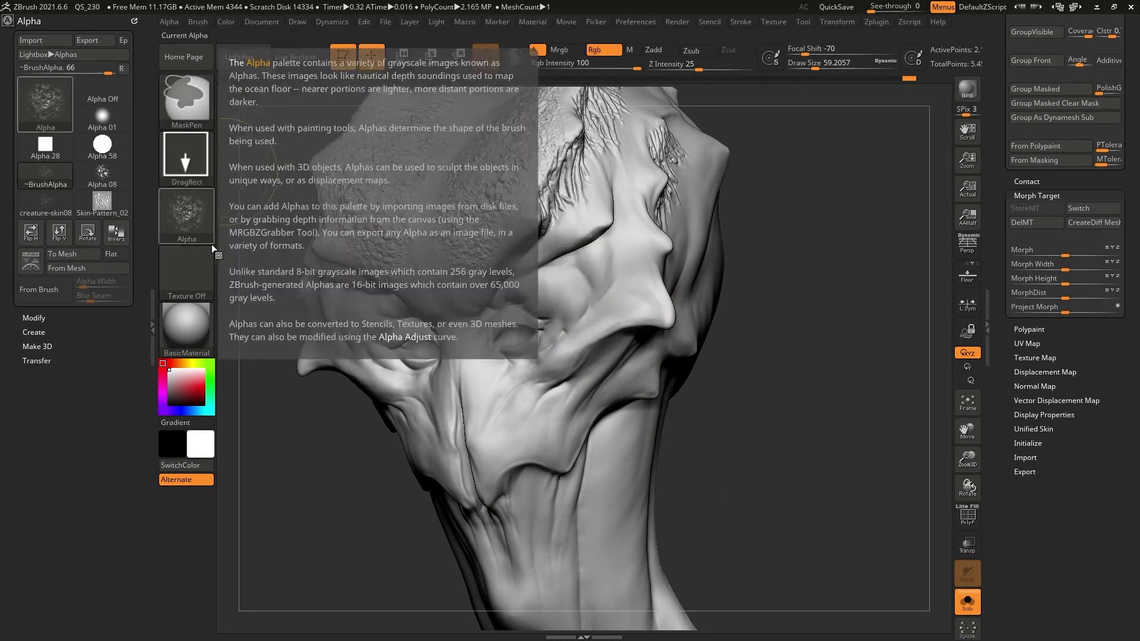
pyautogui.click(189, 217)
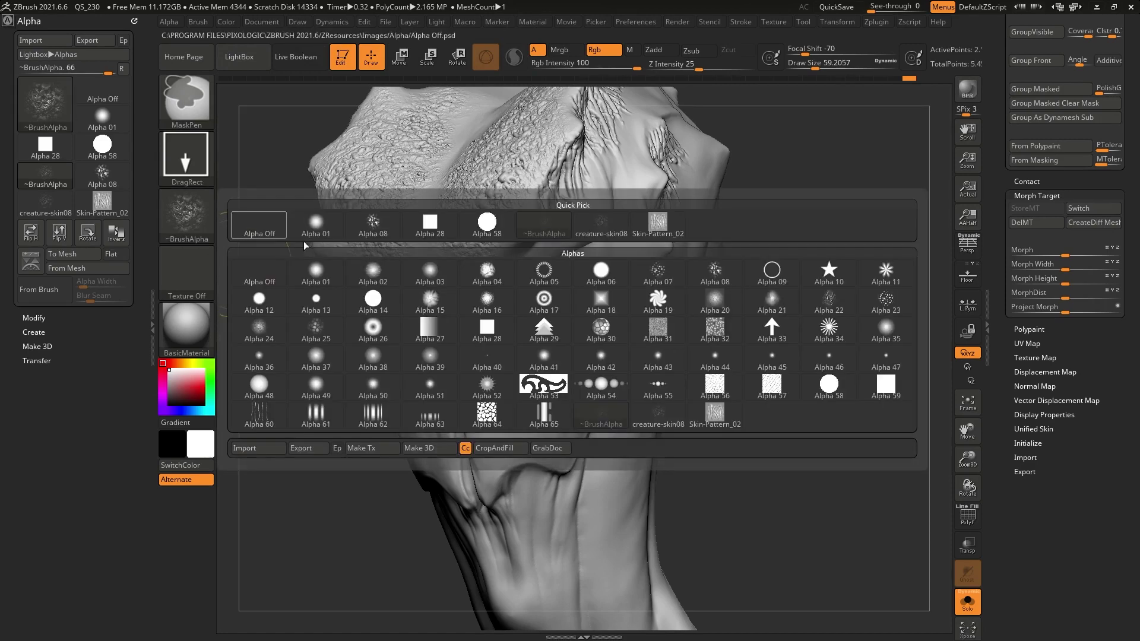
pyautogui.click(658, 224)
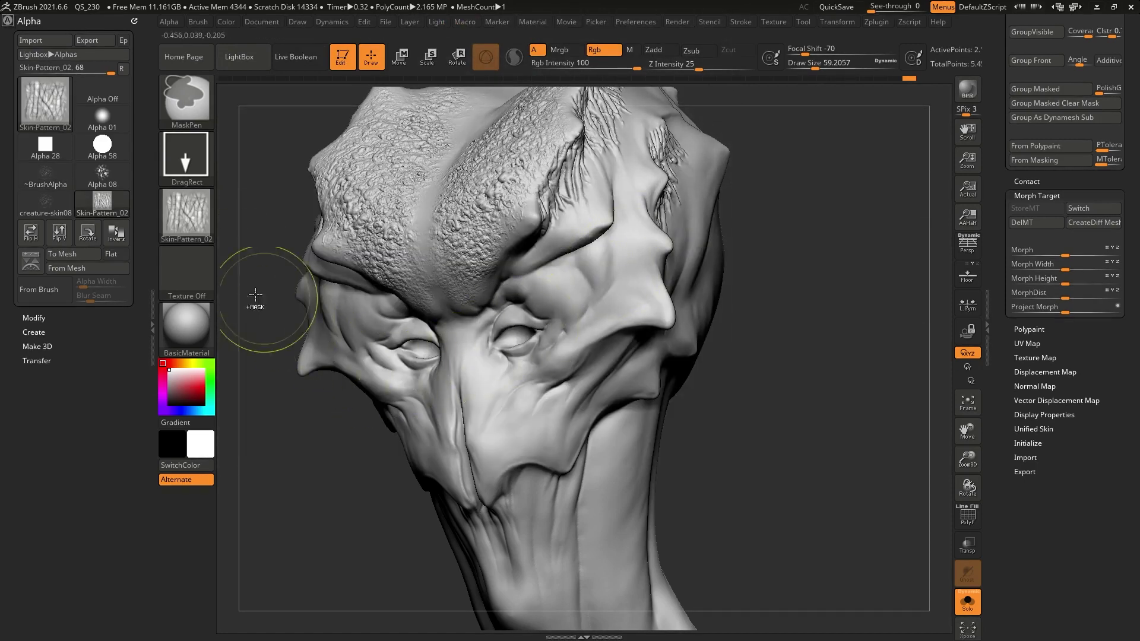
# Step: Try a Skin-Pattern_02 mask stamp on the smooth side of the back of the head and undo it
pyautogui.moveTo(685, 319)
pyautogui.mouseDown(button='right')
pyautogui.moveTo(796, 291)
pyautogui.moveTo(656, 290)
pyautogui.moveTo(719, 268)
pyautogui.mouseUp(button='right')
pyautogui.moveTo(718, 268); pyautogui.dragTo(665, 238)
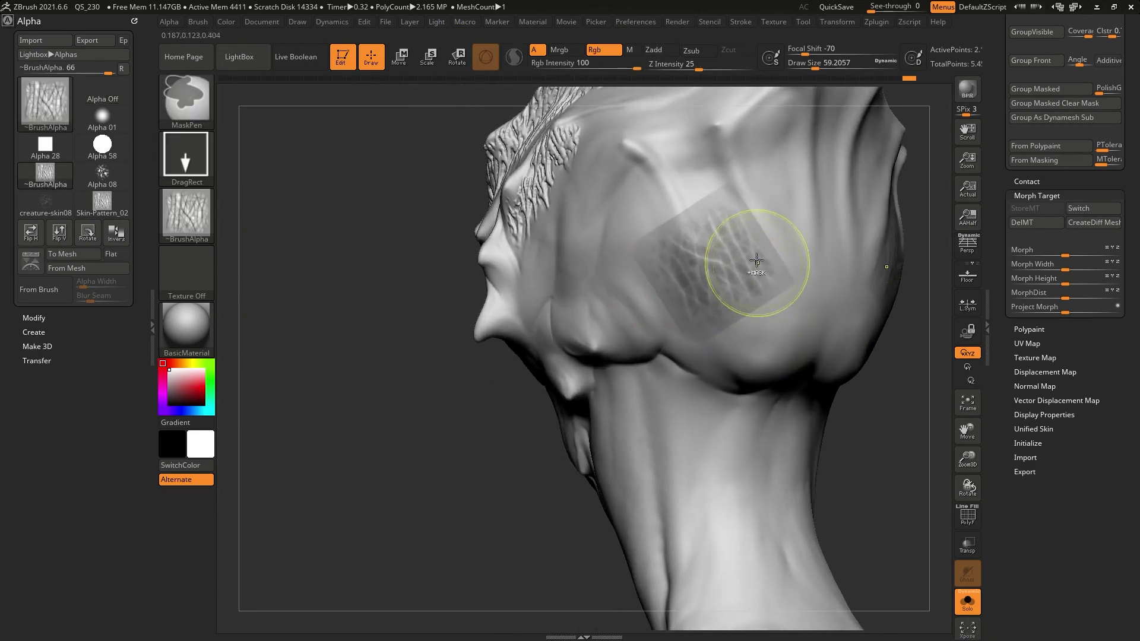
pyautogui.press('ctrl')
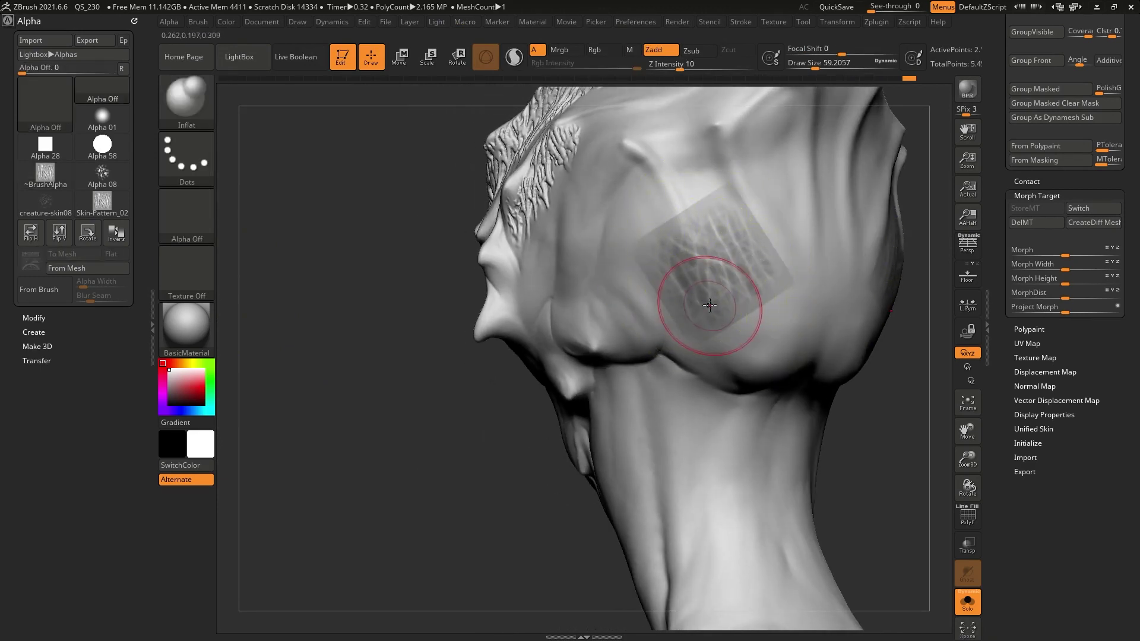
pyautogui.hotkey('ctrl', 'z')
pyautogui.press('ctrl')
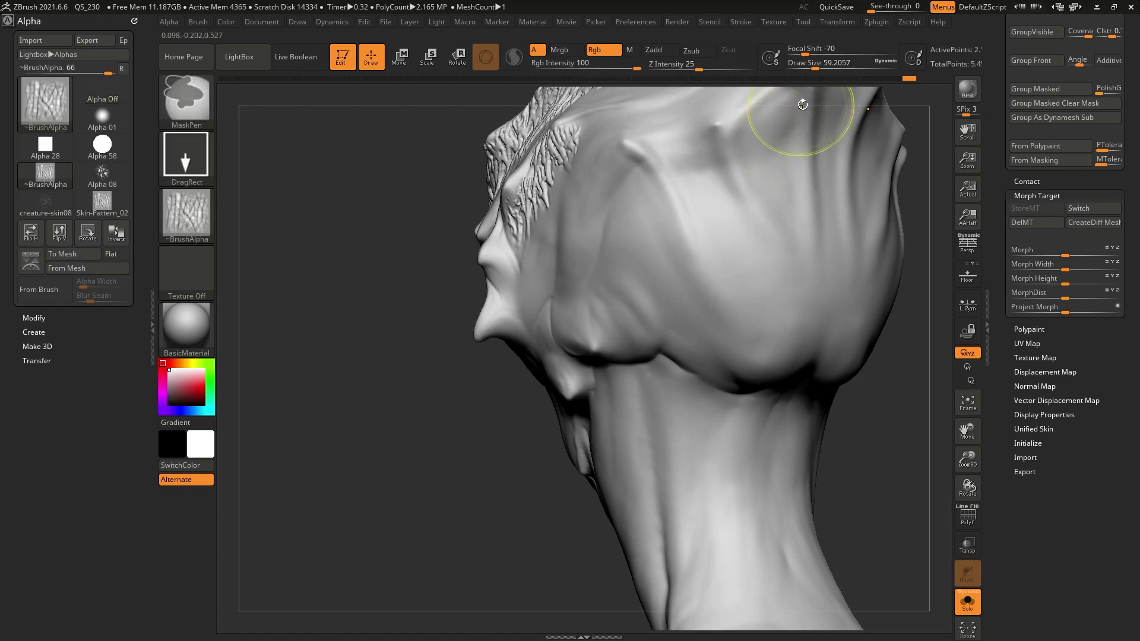
# Step: Set the MaskPen focal shift to 37, test a soft-edged skin-pattern stamp on the back of the head, and undo the stamp
pyautogui.keyDown('ctrl'); pyautogui.moveTo(717, 278); pyautogui.dragTo(698, 344); pyautogui.keyUp('ctrl')
pyautogui.press('ctrl')
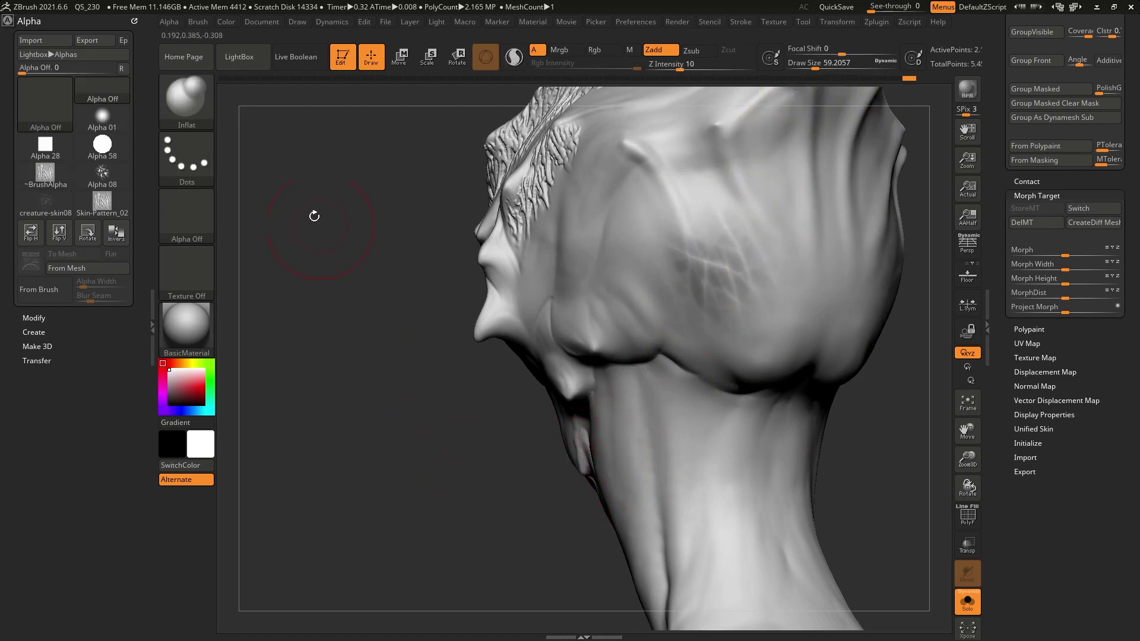
pyautogui.press('ctrl')
pyautogui.press('ctrl')
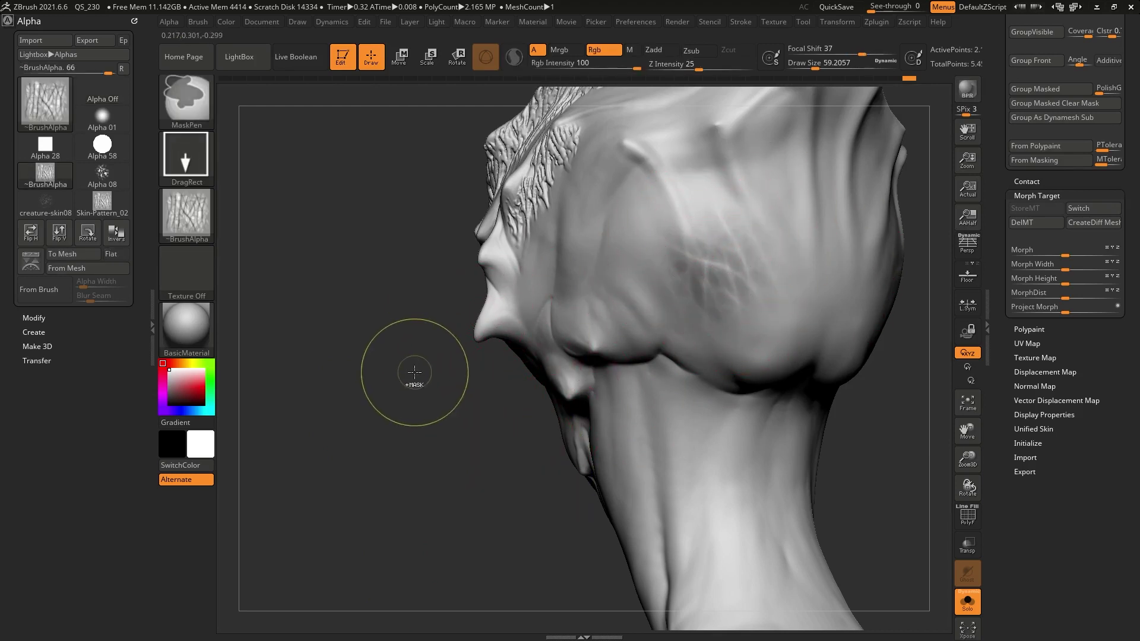
pyautogui.hotkey('ctrl', 'z')
# Step: Set the draw size to about 33 for working on the face below the eyes
pyautogui.moveTo(682, 315); pyautogui.dragTo(720, 303, button='right')
pyautogui.keyDown('alt'); pyautogui.moveTo(455, 380); pyautogui.dragTo(611, 260, button='right'); pyautogui.keyUp('alt')
pyautogui.press('space')
pyautogui.moveTo(611, 272); pyautogui.dragTo(600, 272)
pyautogui.moveTo(603, 281)
pyautogui.keyDown('ctrl'); pyautogui.mouseDown(button='right')
pyautogui.moveTo(677, 338)
pyautogui.moveTo(689, 289)
pyautogui.mouseUp(button='right'); pyautogui.keyUp('ctrl')
pyautogui.moveTo(642, 215)
pyautogui.mouseDown(button='right')
pyautogui.moveTo(648, 285)
pyautogui.moveTo(666, 292)
pyautogui.mouseUp(button='right')
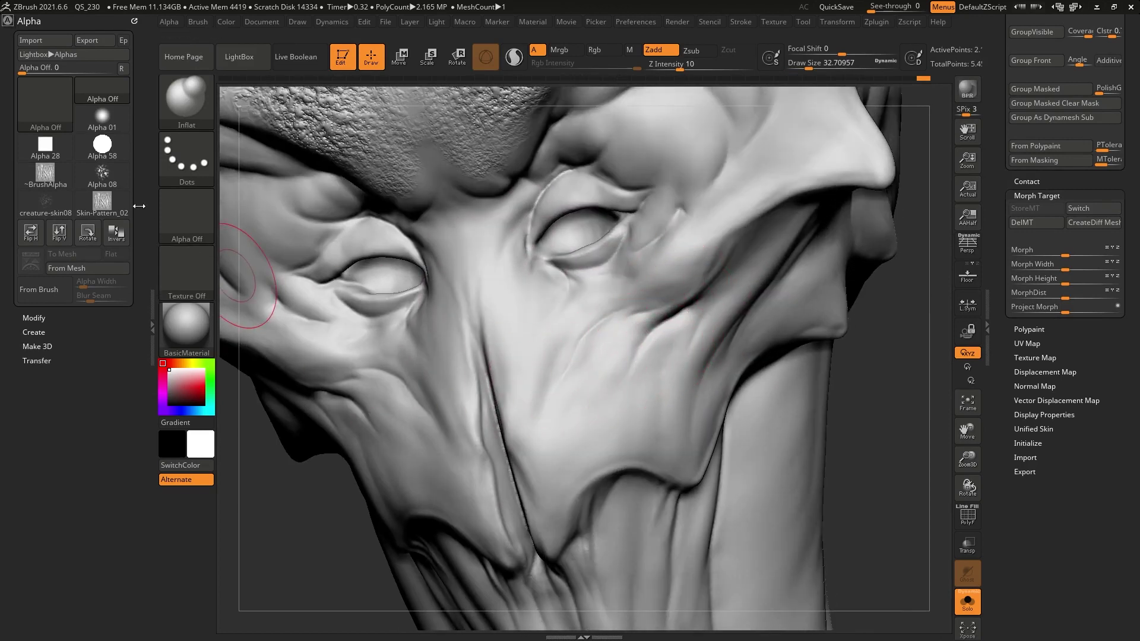
# Step: Stamp overlapping skin-pattern masks on the cheek below and beside the eye with the MaskPen
pyautogui.press('ctrl')
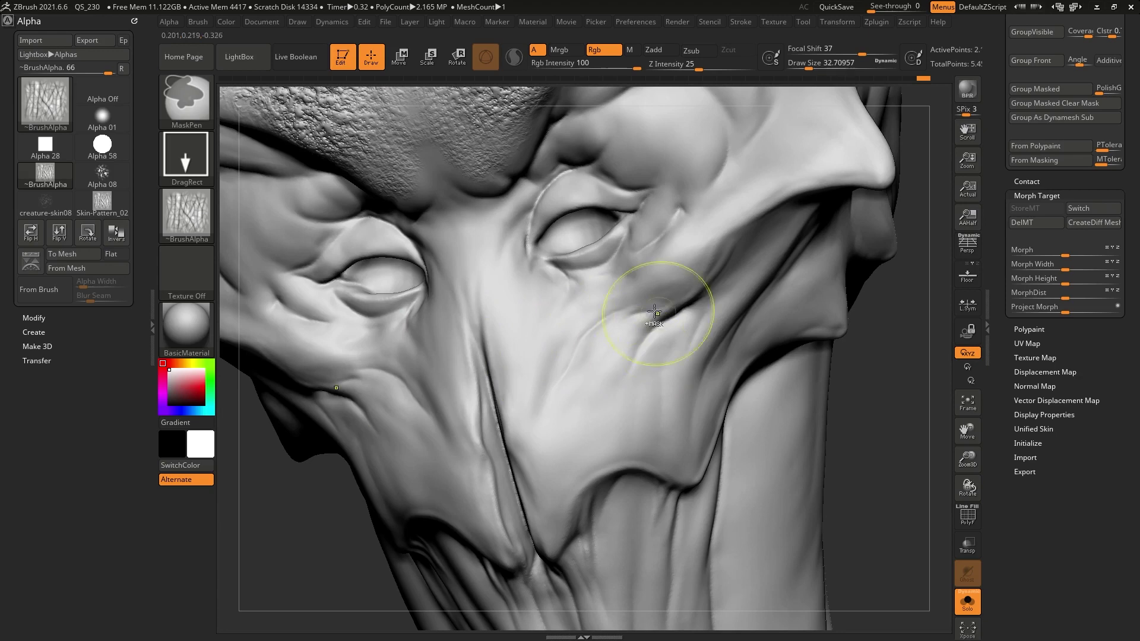
pyautogui.moveTo(194, 214)
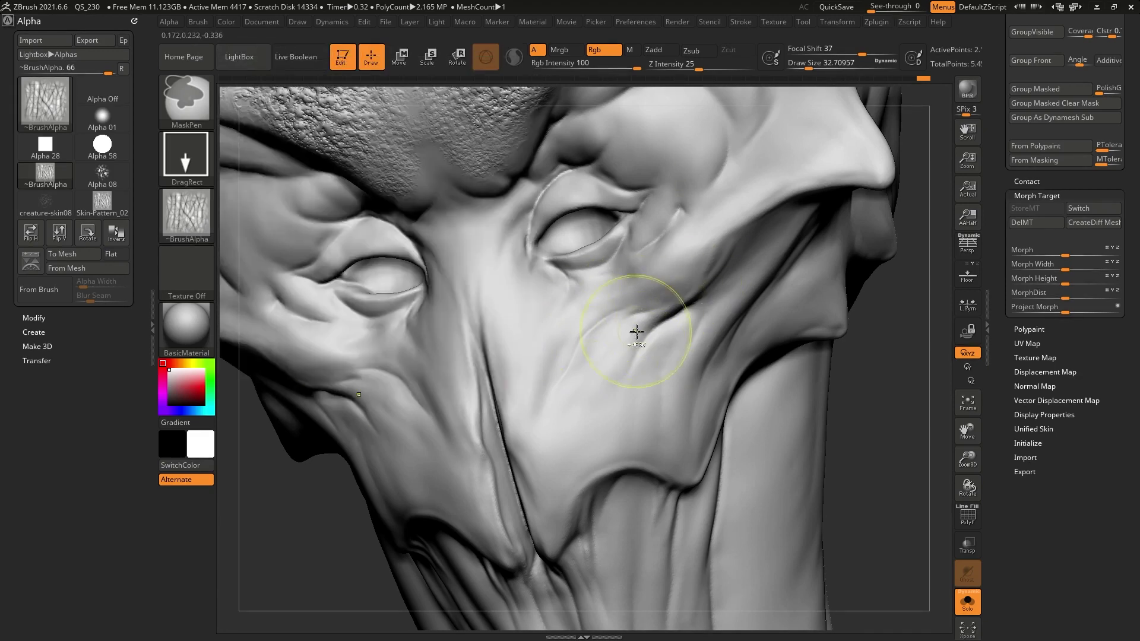
pyautogui.keyDown('ctrl'); pyautogui.moveTo(616, 350); pyautogui.dragTo(699, 274); pyautogui.keyUp('ctrl')
pyautogui.keyDown('ctrl'); pyautogui.moveTo(613, 292); pyautogui.dragTo(717, 216); pyautogui.keyUp('ctrl')
pyautogui.keyDown('ctrl'); pyautogui.moveTo(570, 323); pyautogui.dragTo(618, 264); pyautogui.keyUp('ctrl')
pyautogui.keyDown('ctrl'); pyautogui.moveTo(555, 377); pyautogui.dragTo(571, 306); pyautogui.keyUp('ctrl')
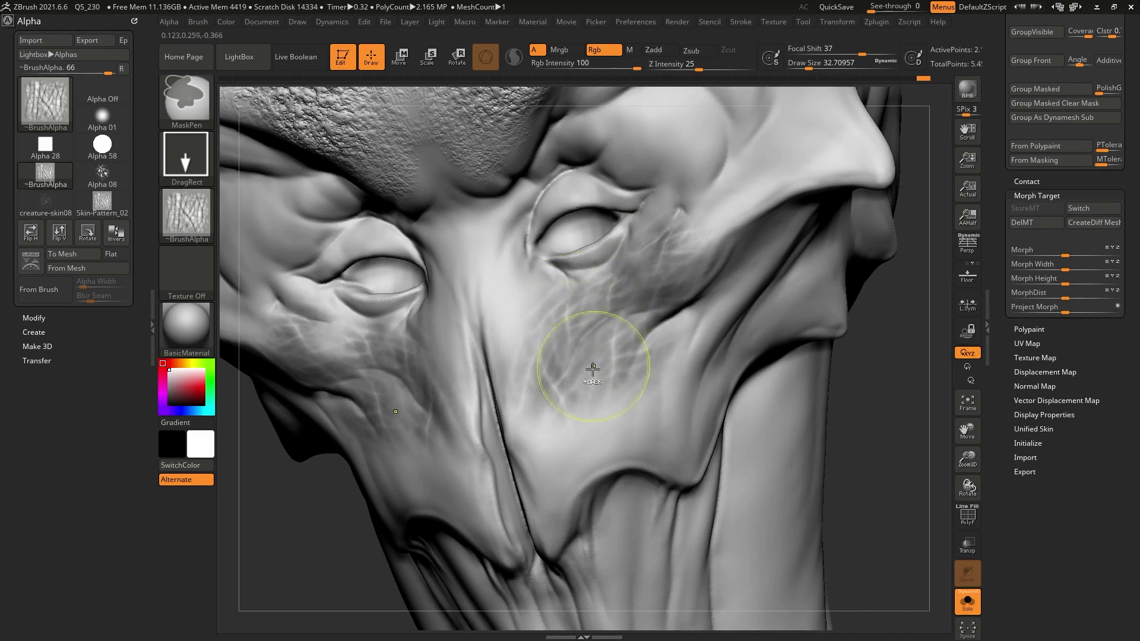
# Step: Extend the skin-pattern mask over the lower cheek and along the central nose ridge
pyautogui.keyDown('ctrl'); pyautogui.moveTo(592, 369); pyautogui.dragTo(606, 356); pyautogui.keyUp('ctrl')
pyautogui.keyDown('ctrl'); pyautogui.moveTo(539, 441); pyautogui.dragTo(537, 371); pyautogui.keyUp('ctrl')
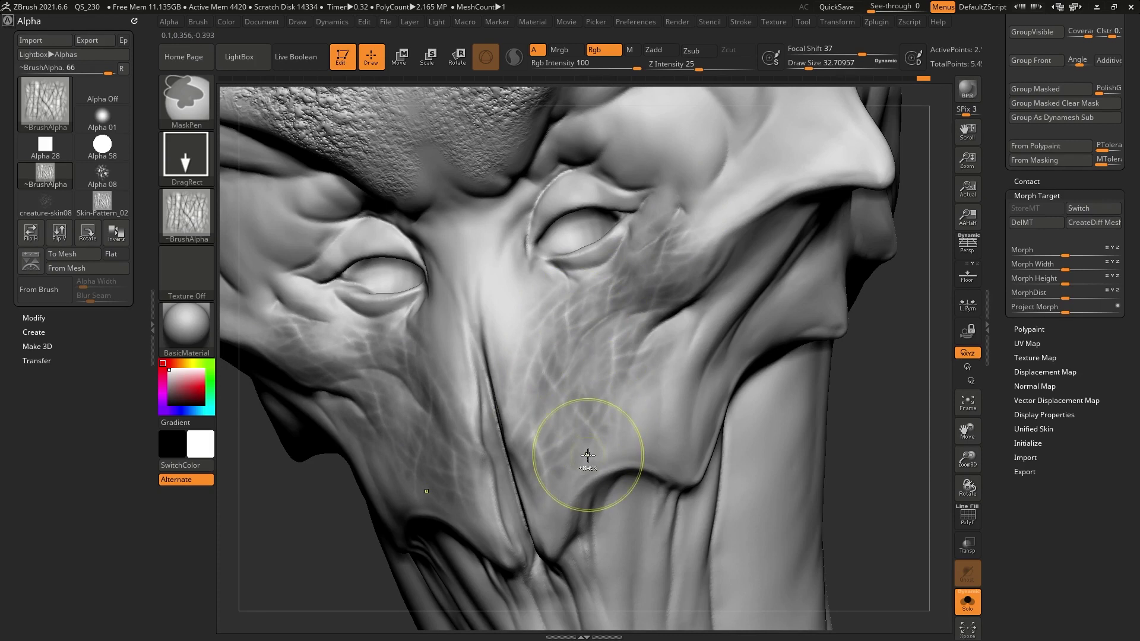
pyautogui.keyDown('ctrl'); pyautogui.moveTo(588, 456); pyautogui.dragTo(575, 396); pyautogui.keyUp('ctrl')
pyautogui.keyDown('ctrl'); pyautogui.moveTo(656, 426); pyautogui.dragTo(645, 297); pyautogui.keyUp('ctrl')
pyautogui.keyDown('ctrl'); pyautogui.moveTo(510, 317); pyautogui.dragTo(543, 269); pyautogui.keyUp('ctrl')
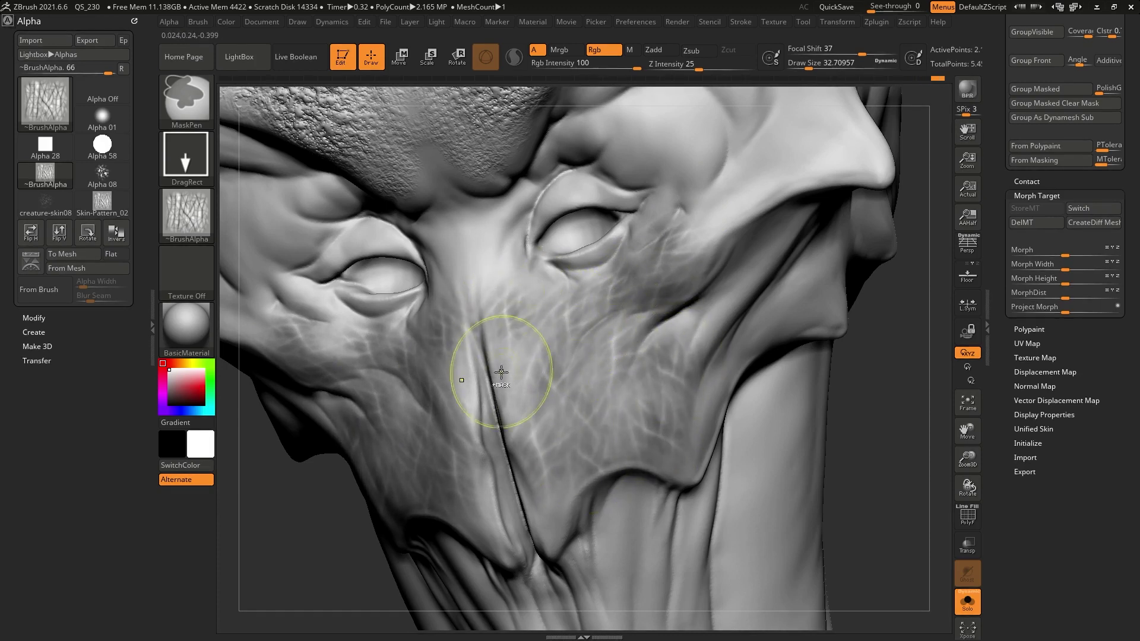
pyautogui.keyDown('ctrl'); pyautogui.moveTo(501, 372); pyautogui.dragTo(500, 372); pyautogui.keyUp('ctrl')
# Step: Fill the remaining areas under the eye and on the outer cheek down toward the jaw edge with skin-pattern mask stamps
pyautogui.keyDown('ctrl'); pyautogui.moveTo(534, 255); pyautogui.dragTo(613, 261); pyautogui.keyUp('ctrl')
pyautogui.keyDown('ctrl'); pyautogui.moveTo(706, 237); pyautogui.dragTo(727, 269); pyautogui.keyUp('ctrl')
pyautogui.keyDown('ctrl'); pyautogui.moveTo(694, 315); pyautogui.dragTo(726, 270); pyautogui.keyUp('ctrl')
pyautogui.keyDown('ctrl'); pyautogui.moveTo(650, 333); pyautogui.dragTo(675, 346); pyautogui.keyUp('ctrl')
pyautogui.moveTo(733, 349); pyautogui.dragTo(707, 412, button='right')
pyautogui.keyDown('ctrl'); pyautogui.moveTo(704, 429); pyautogui.dragTo(693, 373); pyautogui.keyUp('ctrl')
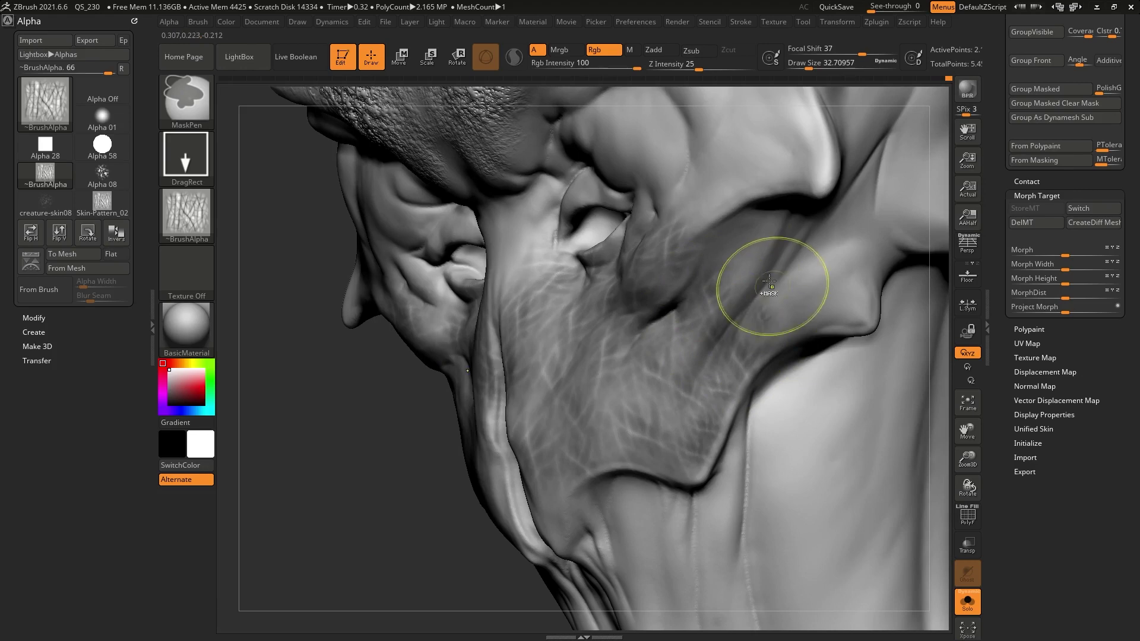
# Step: Invert the skin-pattern mask on the face and turn off the mask display
pyautogui.moveTo(746, 285)
pyautogui.mouseDown(button='right')
pyautogui.moveTo(766, 274)
pyautogui.moveTo(739, 269)
pyautogui.mouseUp(button='right')
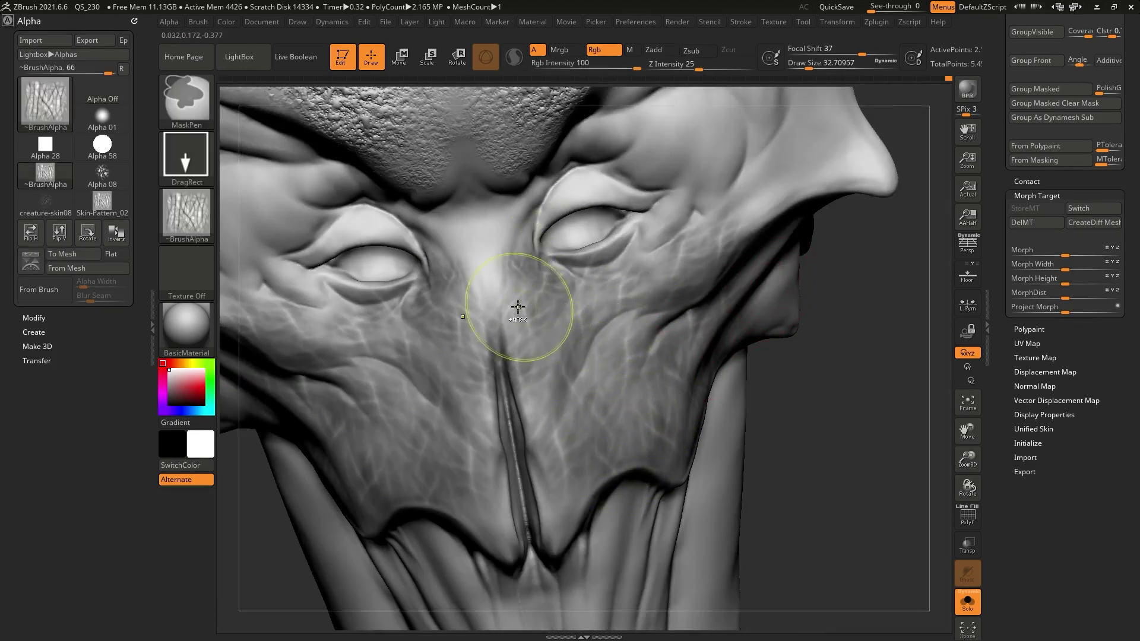
pyautogui.moveTo(674, 369)
pyautogui.mouseDown(button='right')
pyautogui.moveTo(730, 402)
pyautogui.moveTo(797, 420)
pyautogui.mouseUp(button='right')
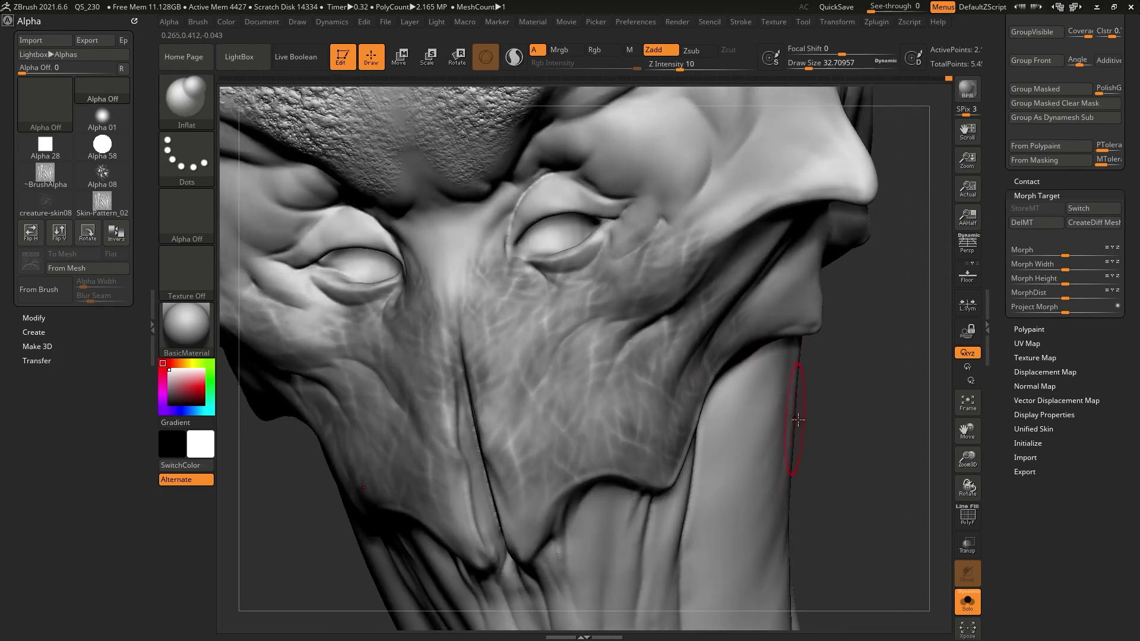
pyautogui.scroll(10, 1004, 345)
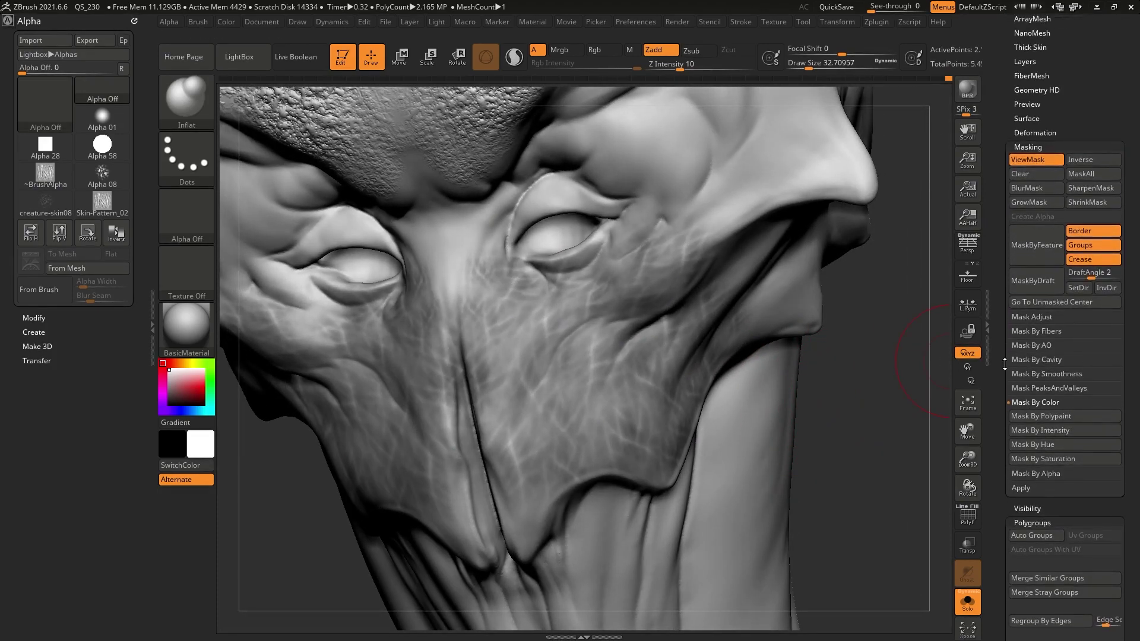
pyautogui.moveTo(865, 361)
pyautogui.keyDown('alt'); pyautogui.mouseDown(button='right')
pyautogui.moveTo(842, 354)
pyautogui.moveTo(822, 323)
pyautogui.moveTo(784, 362)
pyautogui.mouseUp(button='right'); pyautogui.keyUp('alt')
pyautogui.click(1076, 160)
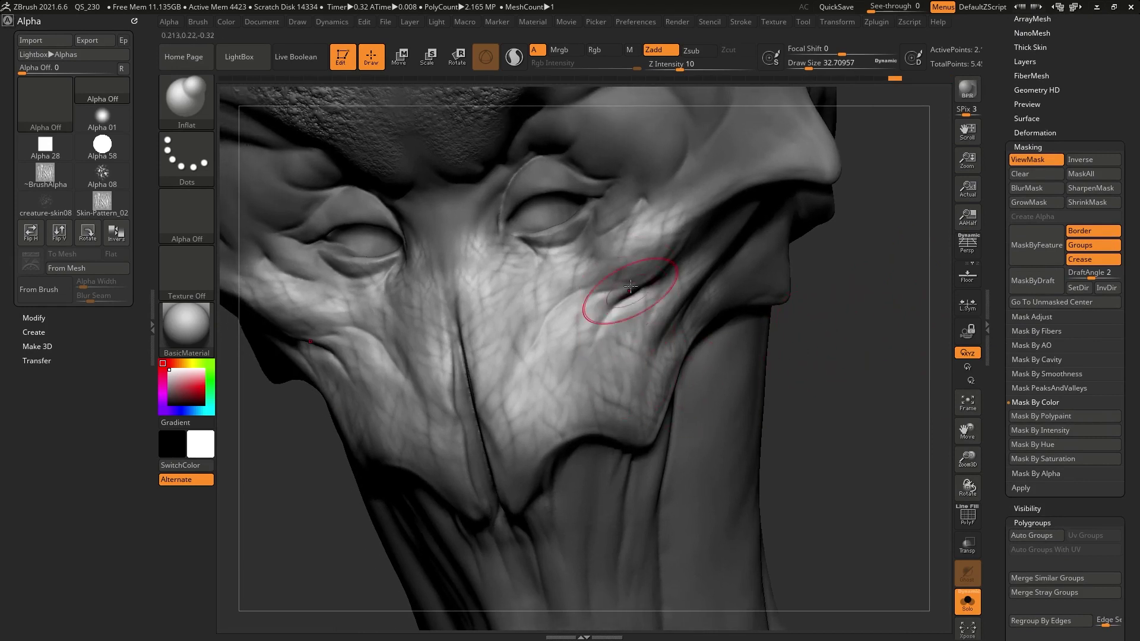
pyautogui.moveTo(472, 244)
pyautogui.mouseDown()
pyautogui.moveTo(572, 356)
pyautogui.moveTo(640, 238)
pyautogui.mouseUp()
pyautogui.moveTo(705, 204)
pyautogui.mouseDown()
pyautogui.moveTo(549, 333)
pyautogui.moveTo(636, 216)
pyautogui.moveTo(579, 357)
pyautogui.moveTo(616, 302)
pyautogui.moveTo(685, 358)
pyautogui.mouseUp()
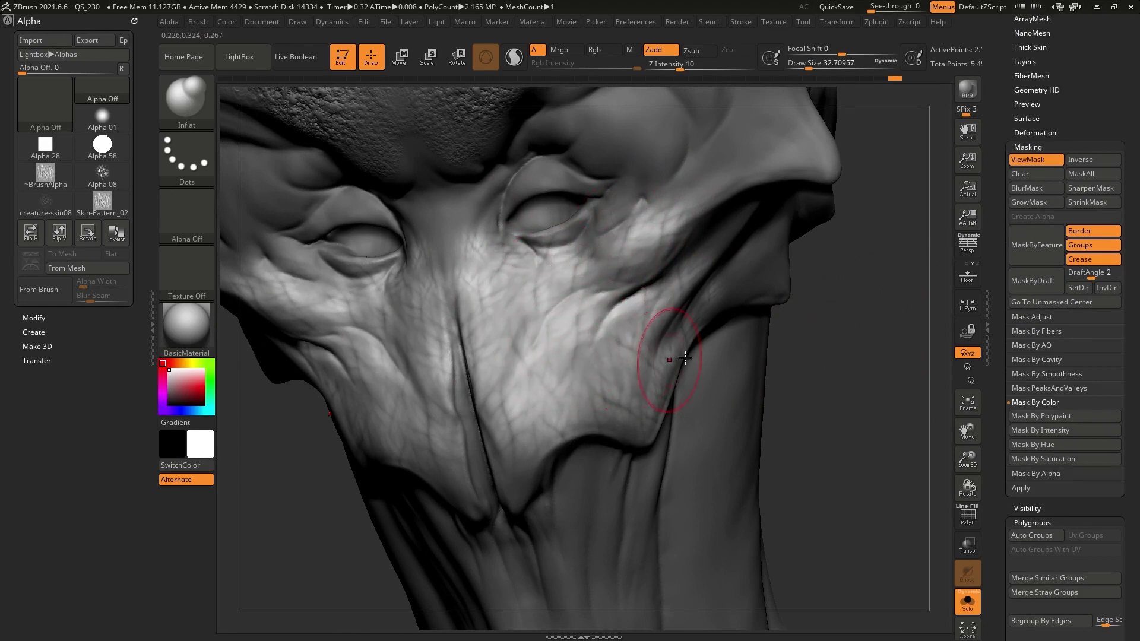
pyautogui.click(1050, 158)
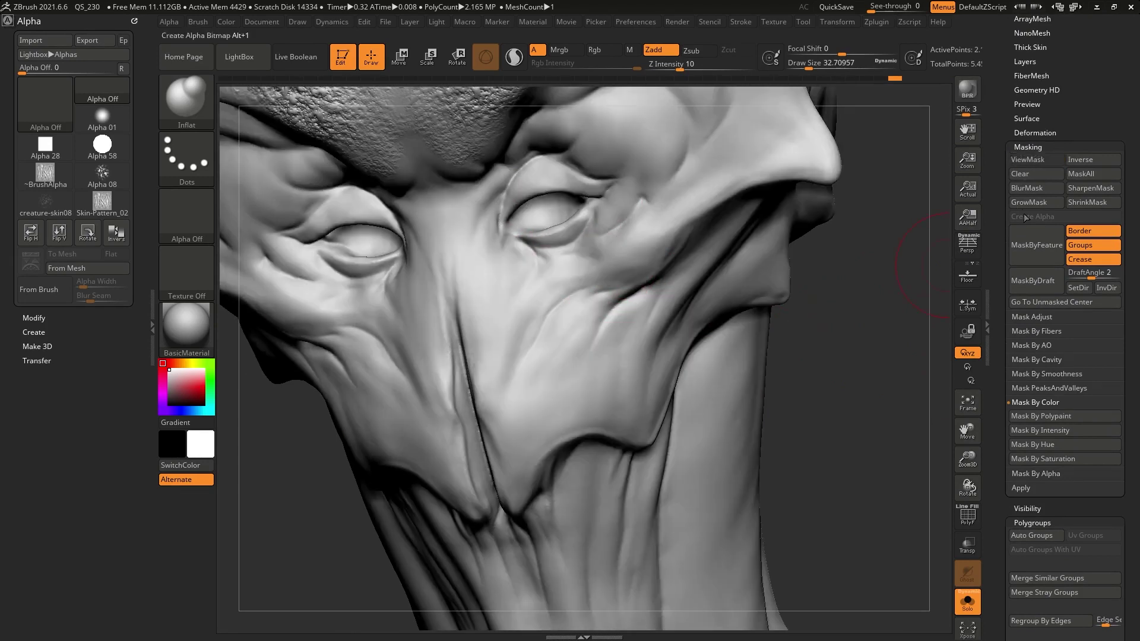
# Step: Inflate the unmasked areas of the face with the Inflate deformation to raise the wrinkled skin detail
pyautogui.keyDown('shift'); pyautogui.click(1035, 132); pyautogui.keyUp('shift')
pyautogui.moveTo(1003, 413); pyautogui.dragTo(995, 379)
pyautogui.moveTo(834, 454); pyautogui.dragTo(803, 443)
pyautogui.moveTo(1068, 455); pyautogui.dragTo(1068, 455)
pyautogui.moveTo(1067, 456); pyautogui.dragTo(1072, 455)
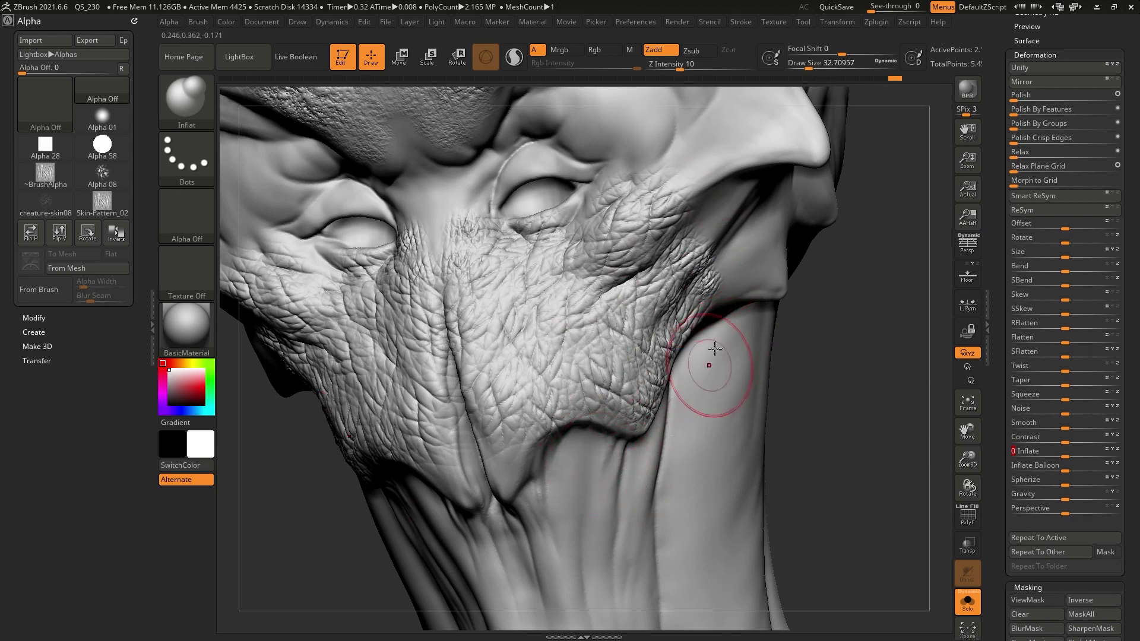
pyautogui.moveTo(680, 325)
pyautogui.mouseDown(button='right')
pyautogui.moveTo(605, 318)
pyautogui.moveTo(668, 311)
pyautogui.mouseUp(button='right')
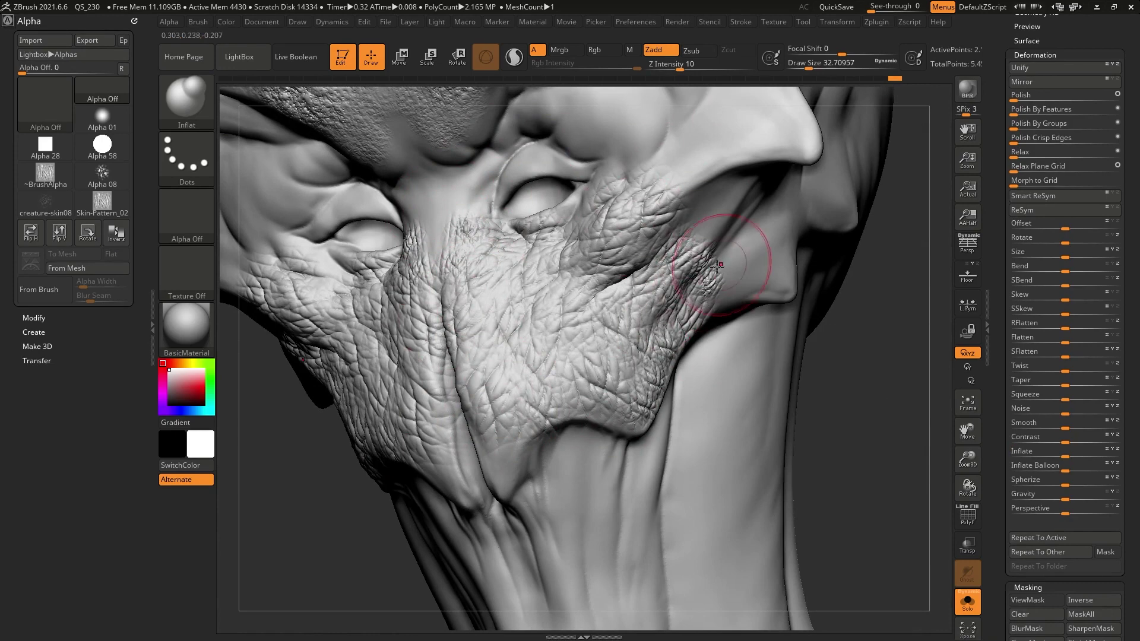
pyautogui.keyDown('ctrl'); pyautogui.moveTo(537, 232); pyautogui.dragTo(543, 228, button='right'); pyautogui.keyUp('ctrl')
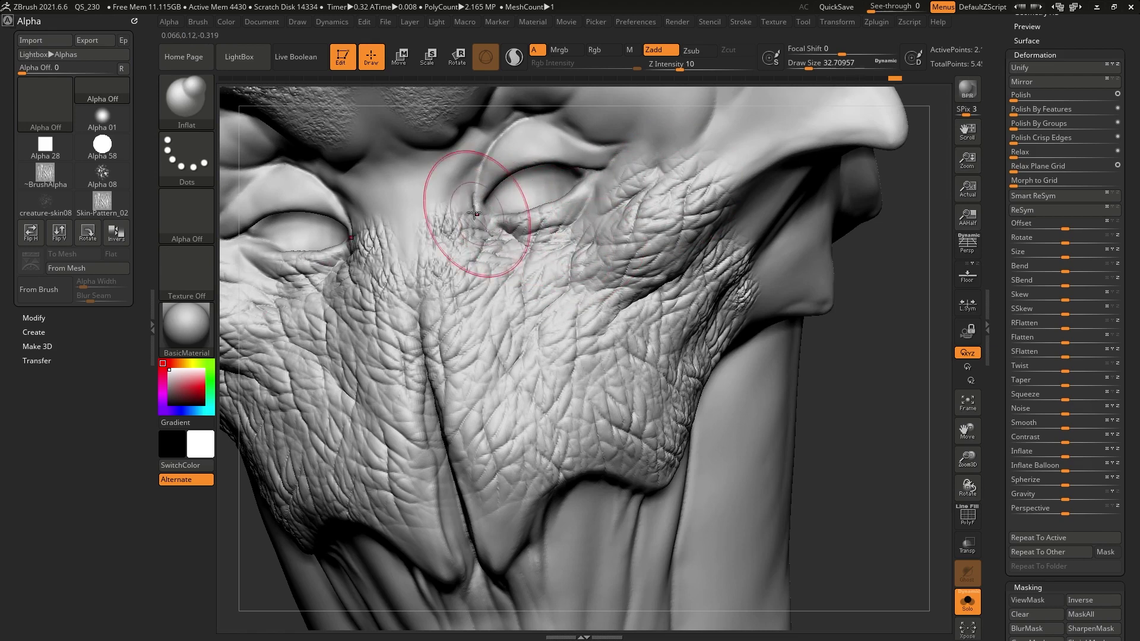
# Step: Choose the Morph brush and switch to the stored morph target and back to compare the face with its smooth version
pyautogui.moveTo(997, 358); pyautogui.dragTo(1006, 181)
pyautogui.moveTo(995, 290); pyautogui.dragTo(997, 1)
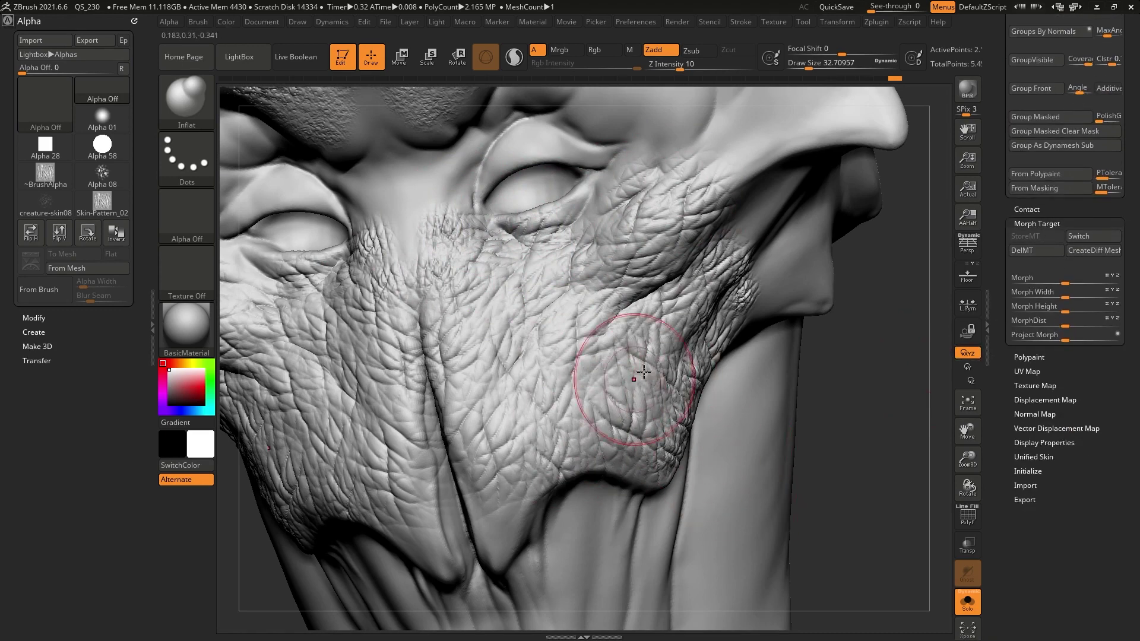
pyautogui.press('b')
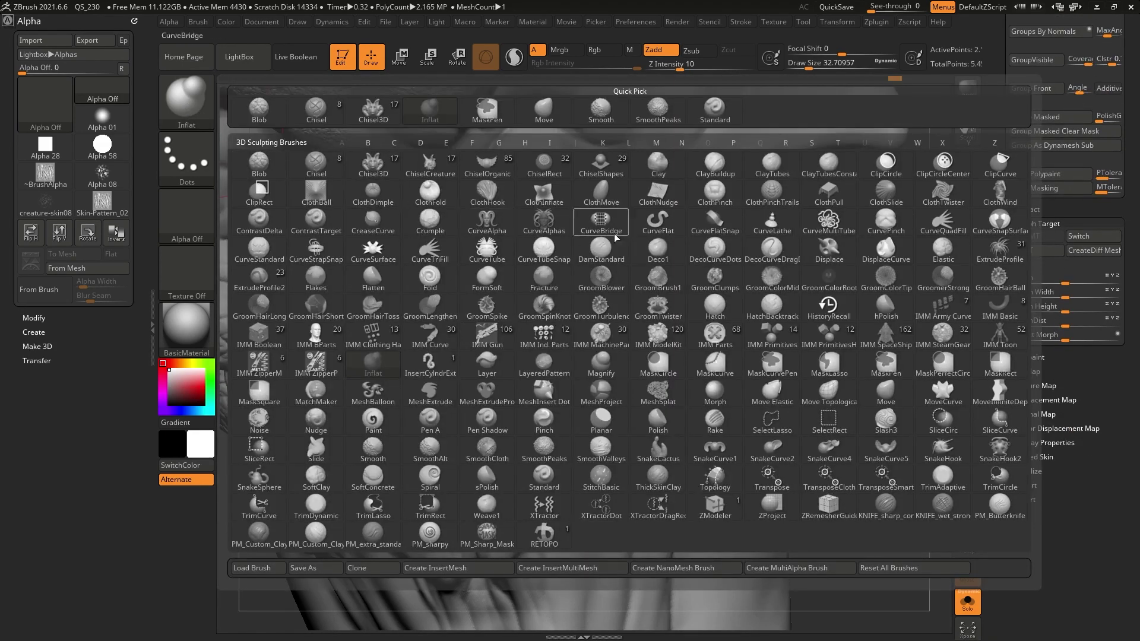
pyautogui.press('m')
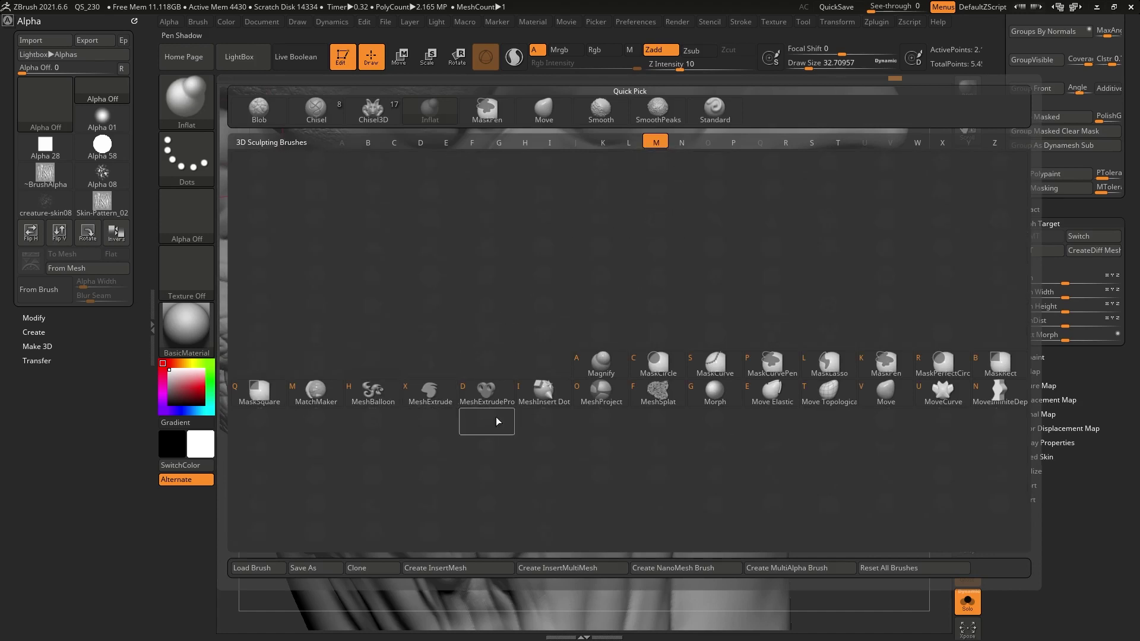
pyautogui.click(715, 394)
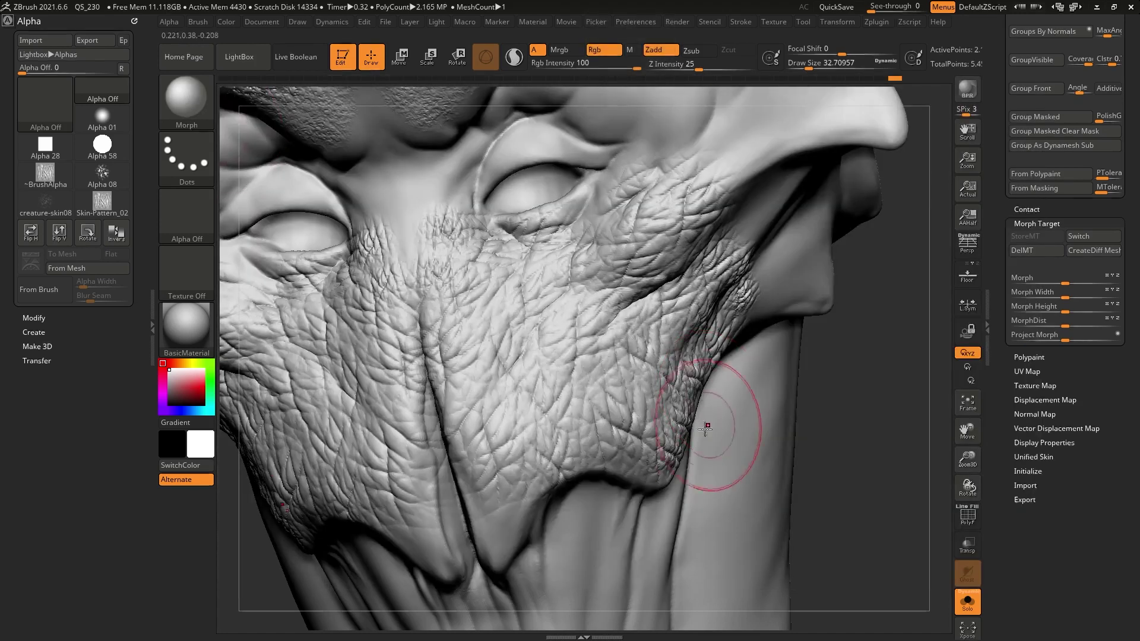
pyautogui.click(1088, 237)
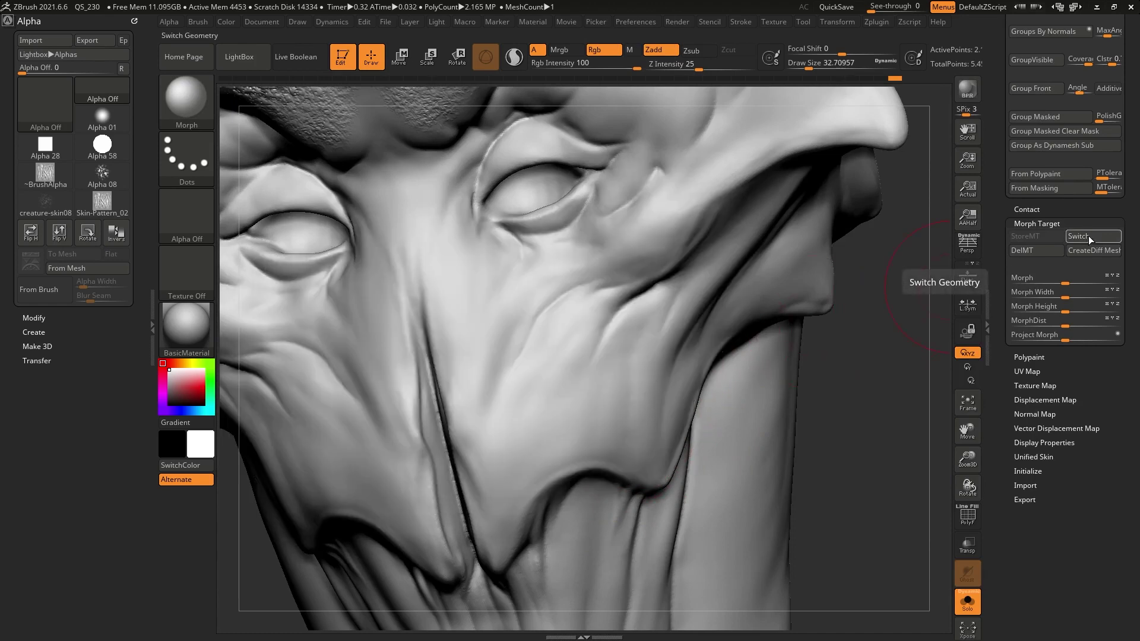
pyautogui.click(1089, 235)
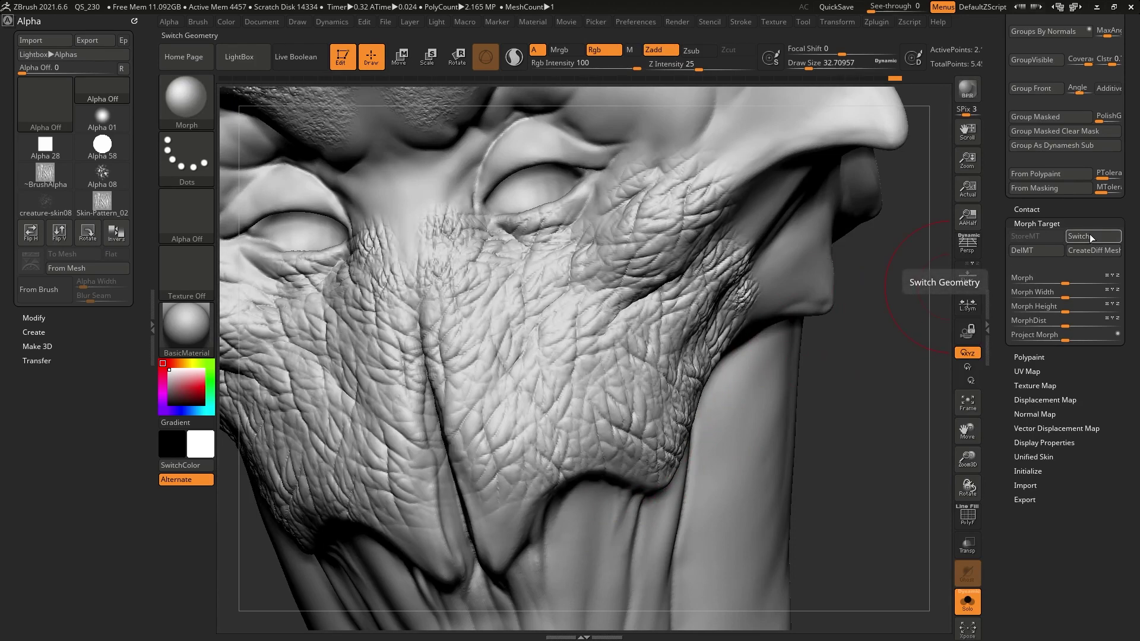
# Step: Set the draw size to about 27 and fade the skin detail with the Morph brush around the eyes, nose bridge and cheek edges
pyautogui.press('space')
pyautogui.moveTo(579, 200); pyautogui.dragTo(514, 221)
pyautogui.press('space')
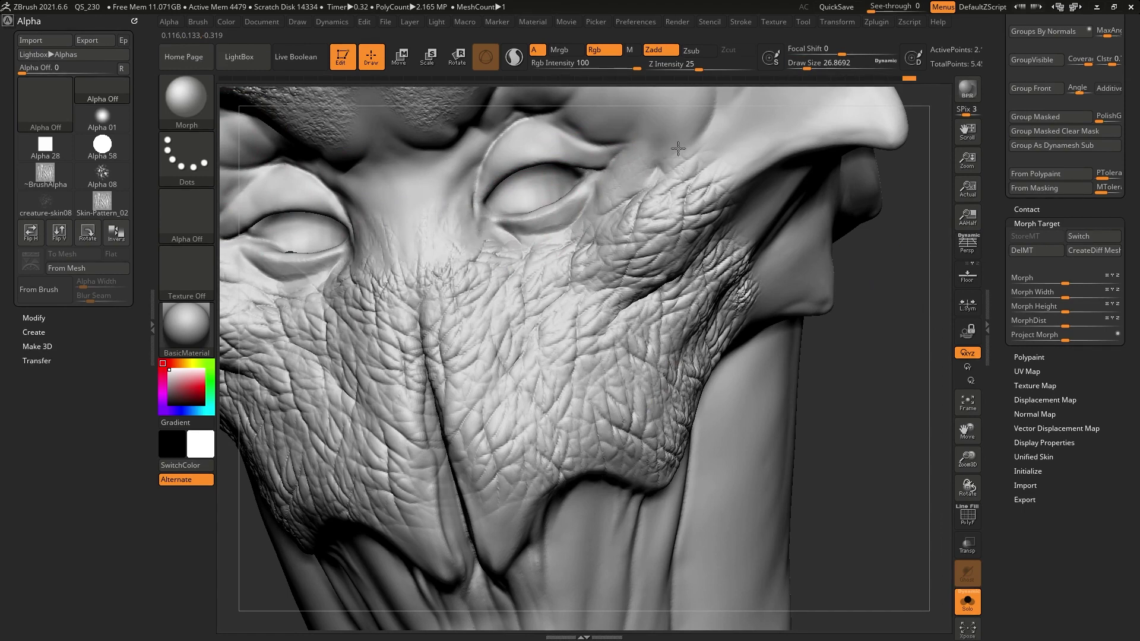
pyautogui.moveTo(760, 248)
pyautogui.mouseDown(button='right')
pyautogui.moveTo(739, 256)
pyautogui.moveTo(765, 273)
pyautogui.moveTo(692, 305)
pyautogui.mouseUp(button='right')
pyautogui.moveTo(730, 294)
pyautogui.mouseDown()
pyautogui.moveTo(678, 374)
pyautogui.moveTo(656, 351)
pyautogui.mouseUp()
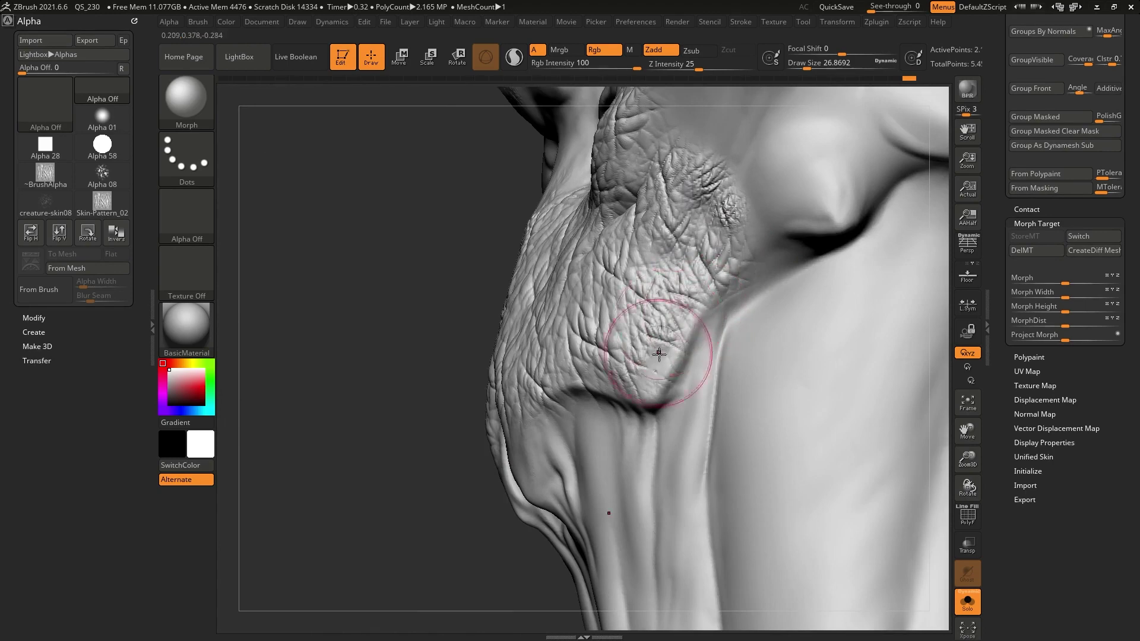
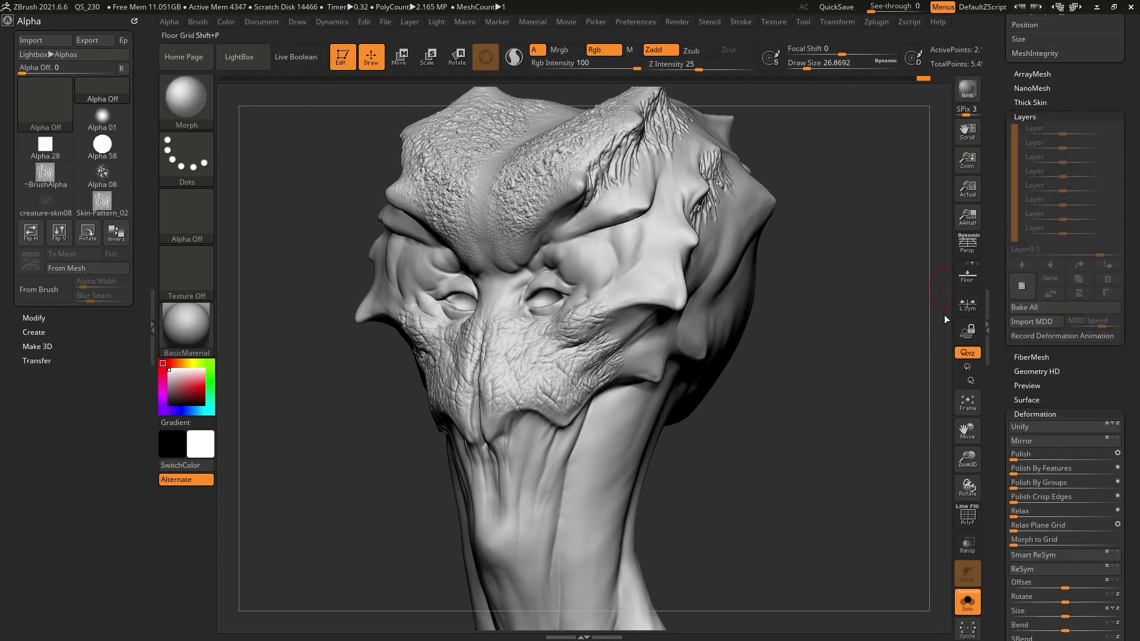
# Step: Delete the existing morph target and store a new one from the current sculpt
pyautogui.moveTo(788, 393)
pyautogui.mouseDown()
pyautogui.moveTo(701, 354)
pyautogui.moveTo(742, 350)
pyautogui.moveTo(734, 328)
pyautogui.mouseUp()
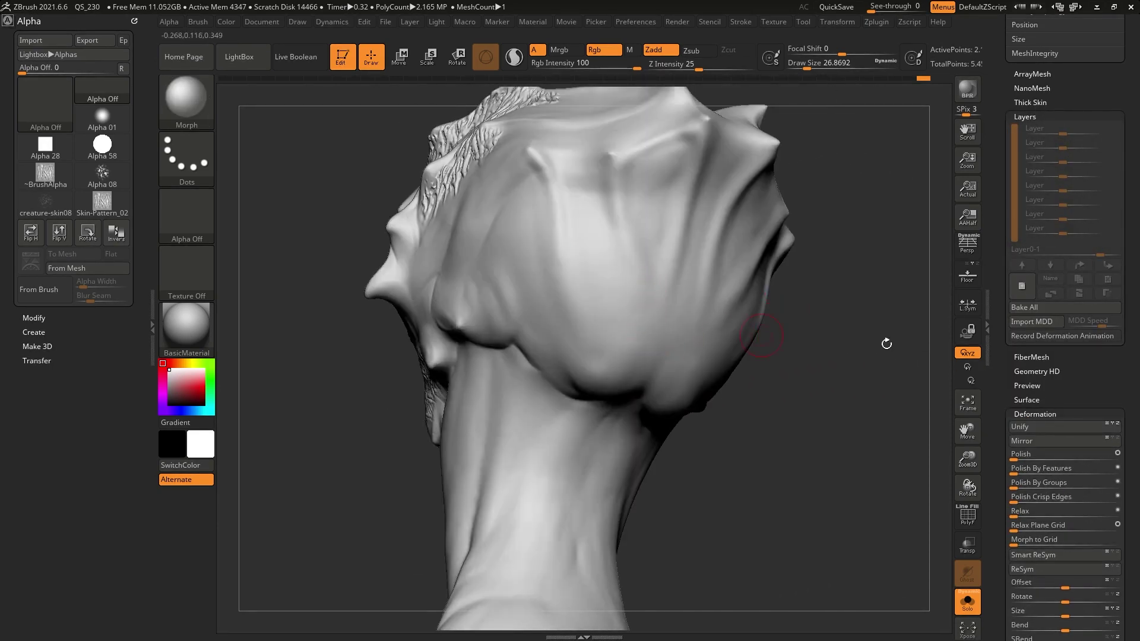
pyautogui.scroll(-10, 1000, 180)
pyautogui.scroll(-5, 1000, 180)
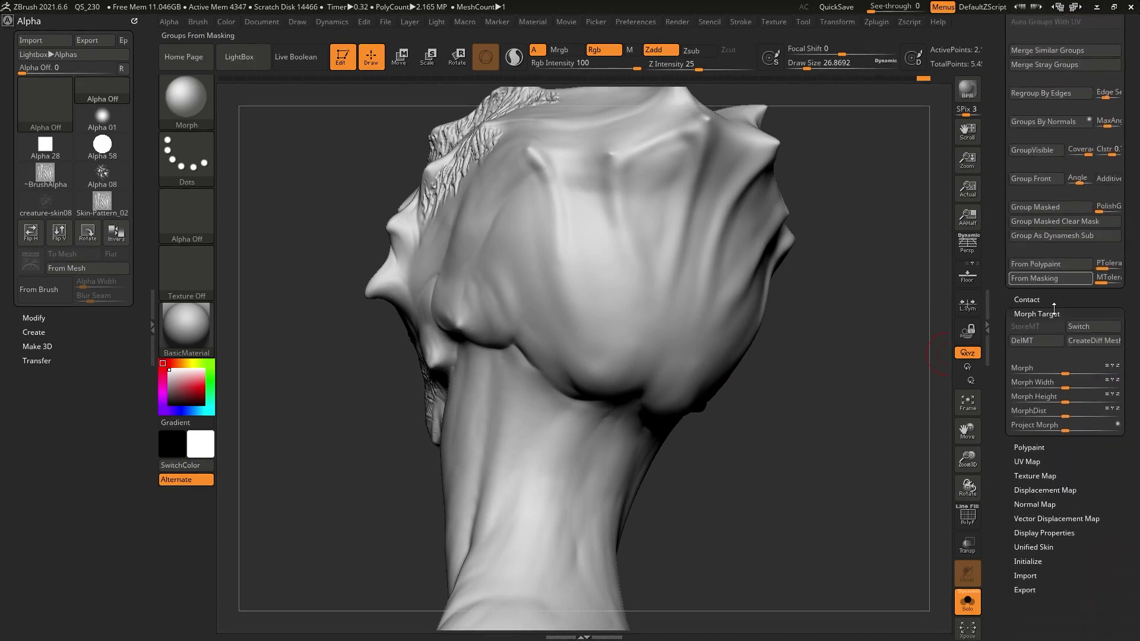
pyautogui.click(1030, 340)
pyautogui.moveTo(789, 294); pyautogui.dragTo(786, 324)
pyautogui.click(749, 349)
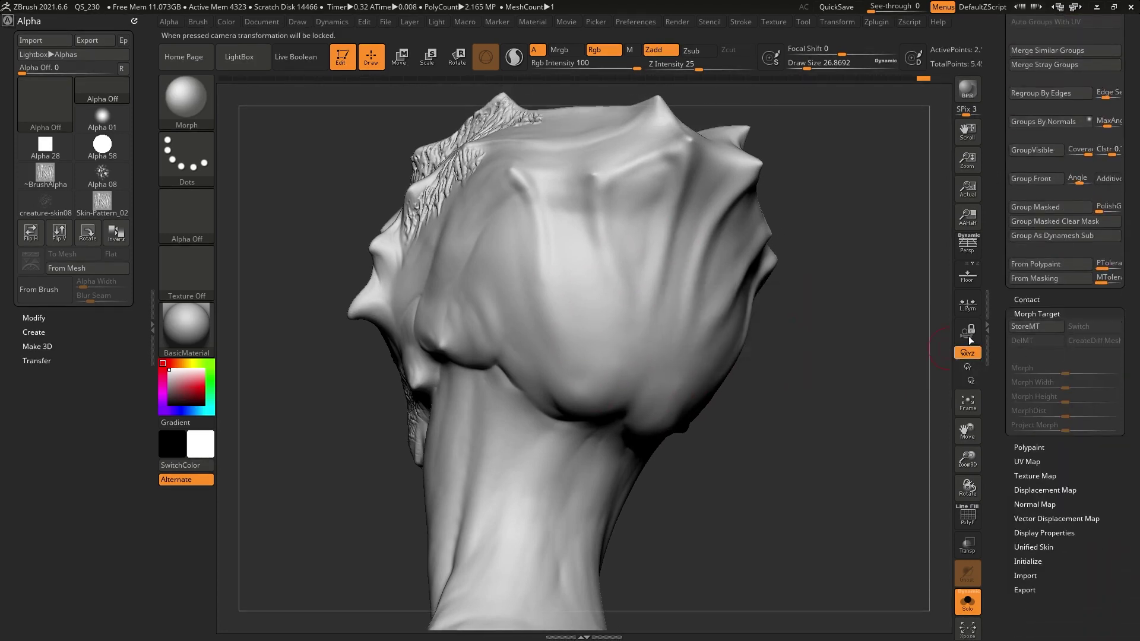
pyautogui.click(1039, 326)
# Step: Add a new sculpting layer to record the detail on the back of the head
pyautogui.moveTo(993, 259); pyautogui.dragTo(997, 468)
pyautogui.scroll(-1, 997, 468)
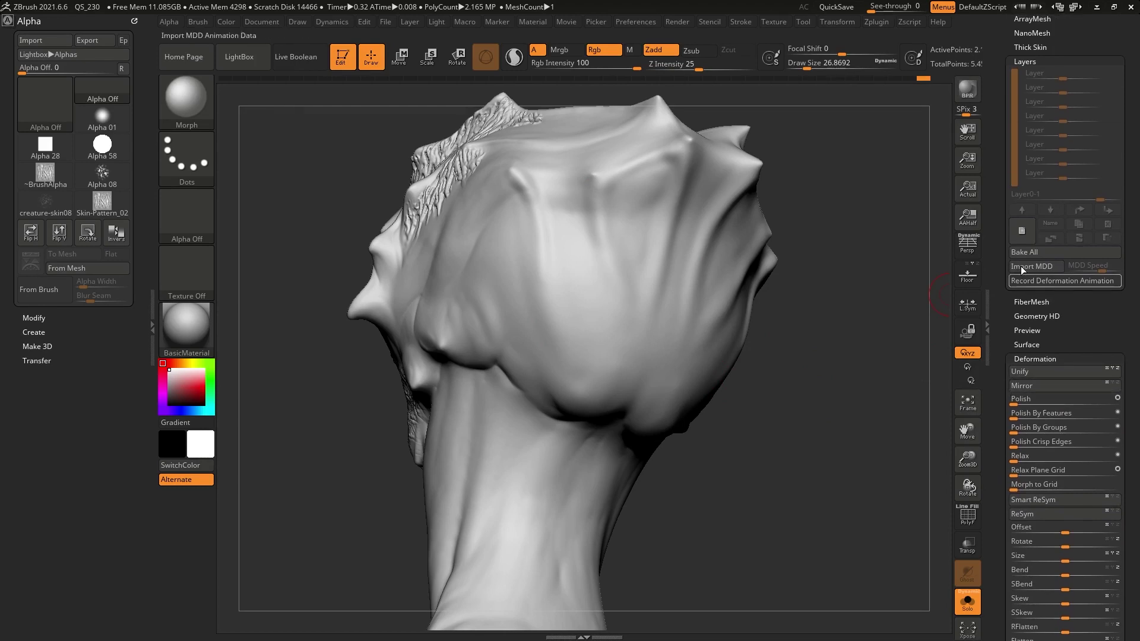
pyautogui.click(1021, 238)
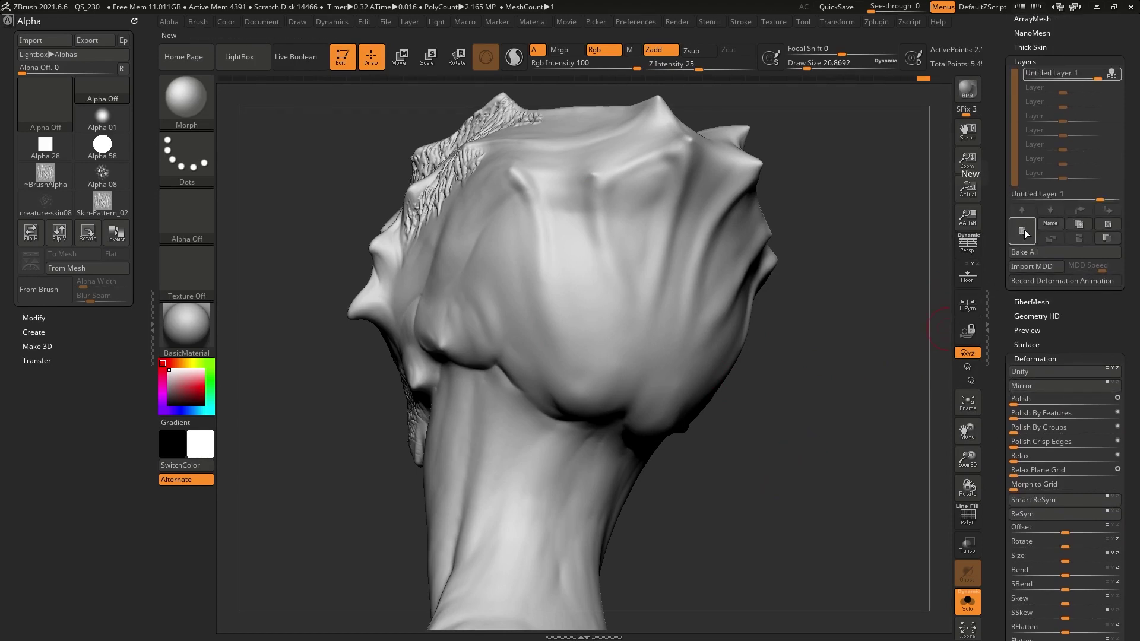
pyautogui.moveTo(1040, 75)
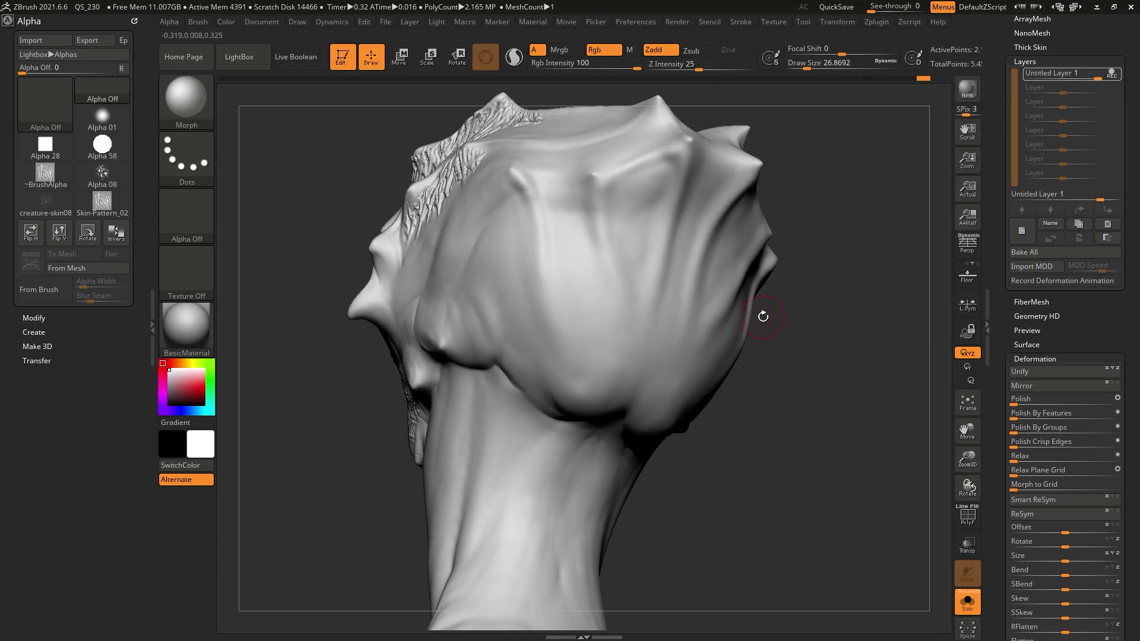
pyautogui.moveTo(764, 316); pyautogui.dragTo(821, 262)
# Step: Stamp creature-skin alpha masks with the MaskPen over the lower and outer back of the head
pyautogui.press('ctrl')
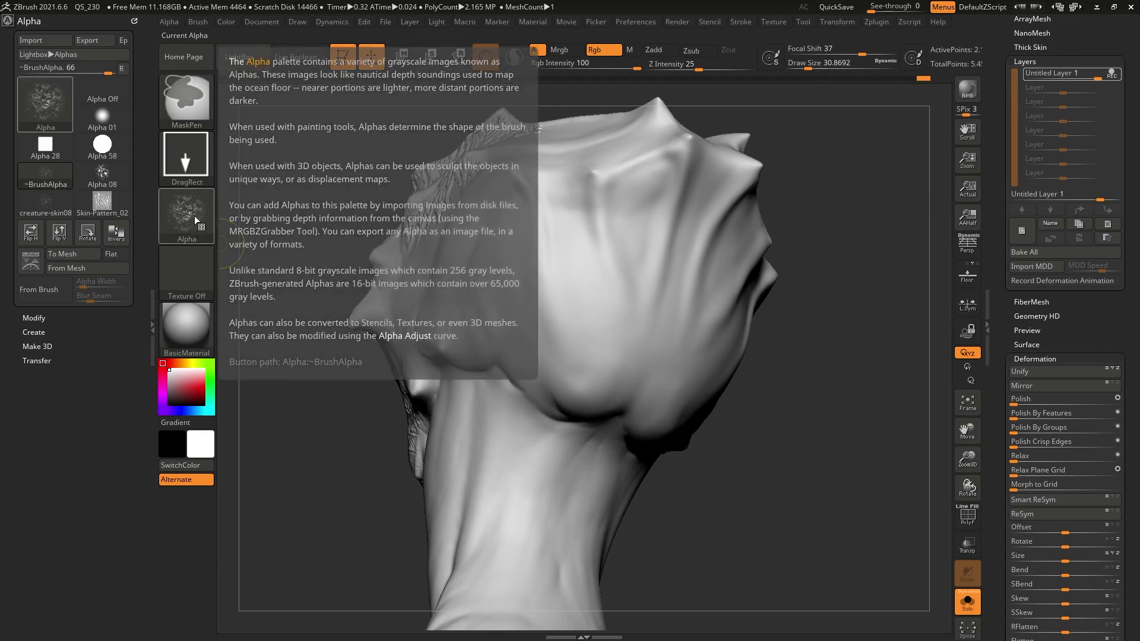
pyautogui.click(193, 215)
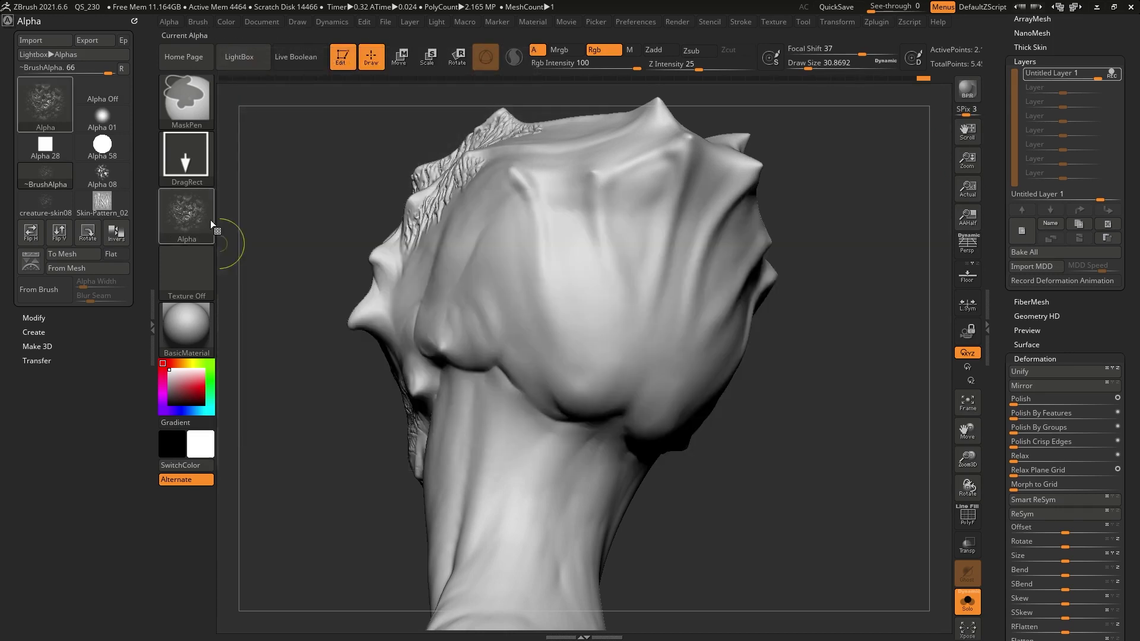
pyautogui.moveTo(610, 355); pyautogui.dragTo(618, 464)
pyautogui.moveTo(584, 331); pyautogui.dragTo(642, 215)
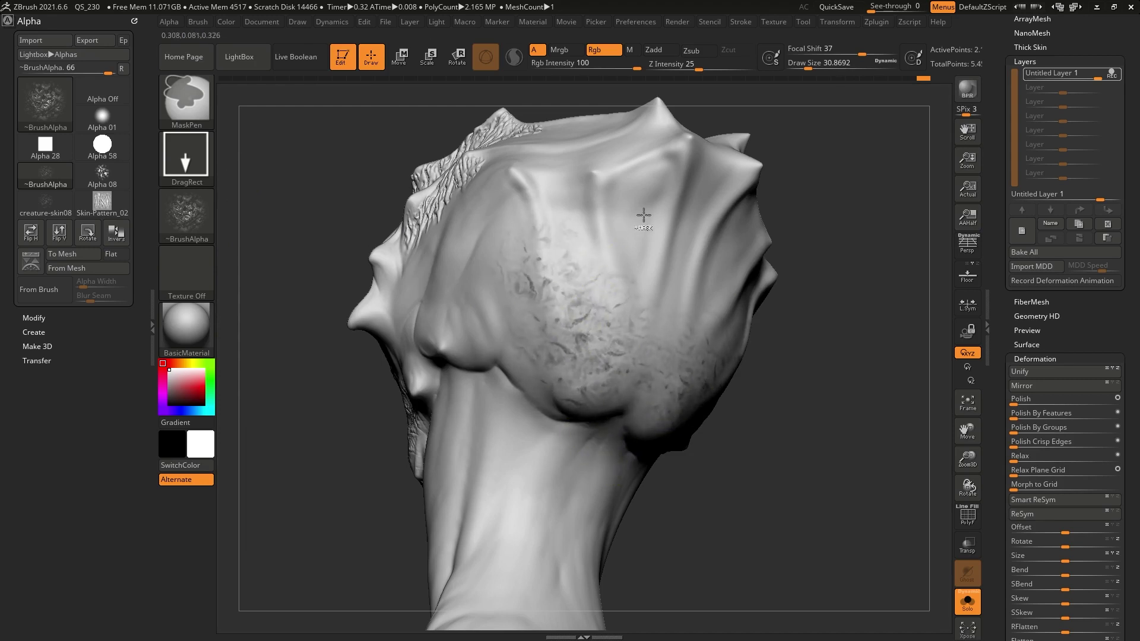
pyautogui.keyDown('ctrl'); pyautogui.moveTo(634, 285); pyautogui.dragTo(656, 276); pyautogui.keyUp('ctrl')
pyautogui.keyDown('ctrl'); pyautogui.moveTo(669, 266); pyautogui.dragTo(689, 350); pyautogui.keyUp('ctrl')
pyautogui.keyDown('ctrl'); pyautogui.moveTo(641, 252); pyautogui.dragTo(707, 283); pyautogui.keyUp('ctrl')
# Step: Extend the creature-skin mask over the middle of the back of the head and toward the side of the skull
pyautogui.keyDown('ctrl'); pyautogui.moveTo(578, 216); pyautogui.dragTo(558, 250); pyautogui.keyUp('ctrl')
pyautogui.keyDown('ctrl'); pyautogui.moveTo(517, 235); pyautogui.dragTo(541, 264); pyautogui.keyUp('ctrl')
pyautogui.keyDown('ctrl'); pyautogui.moveTo(494, 268); pyautogui.dragTo(601, 227); pyautogui.keyUp('ctrl')
pyautogui.keyDown('ctrl'); pyautogui.moveTo(479, 311); pyautogui.dragTo(512, 359); pyautogui.keyUp('ctrl')
pyautogui.moveTo(603, 396)
pyautogui.keyDown('ctrl'); pyautogui.mouseDown()
pyautogui.moveTo(647, 356)
pyautogui.moveTo(666, 289)
pyautogui.mouseUp(); pyautogui.keyUp('ctrl')
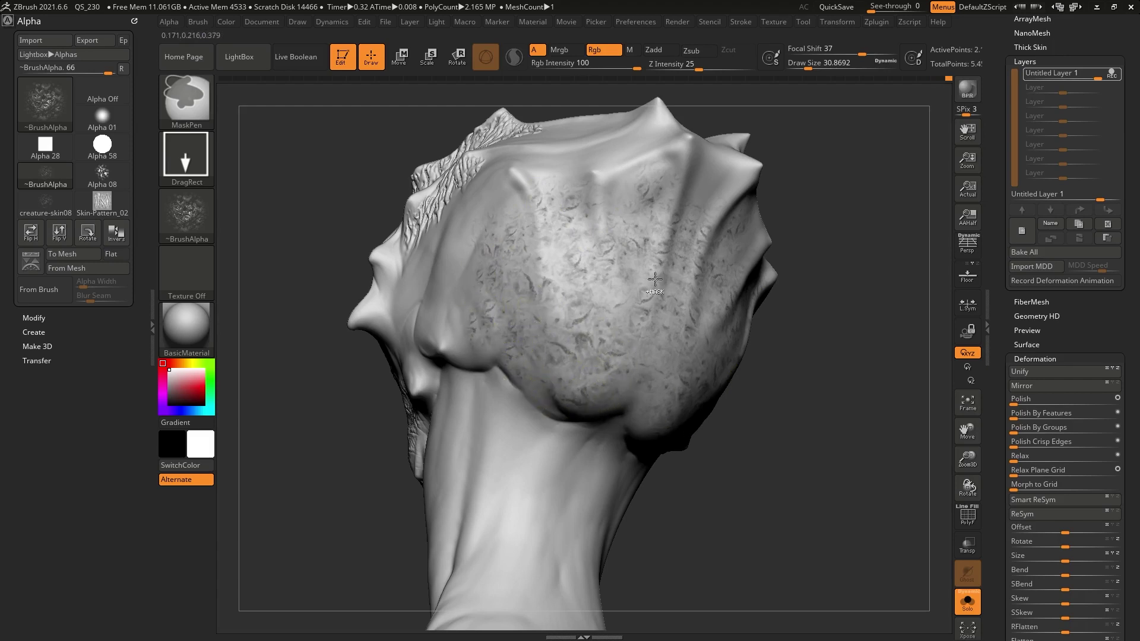
# Step: Fill the upper ridges, the side edge and the remaining gaps on the back of the head with creature-skin mask stamps
pyautogui.keyDown('ctrl'); pyautogui.moveTo(616, 200); pyautogui.dragTo(712, 174); pyautogui.keyUp('ctrl')
pyautogui.keyDown('ctrl'); pyautogui.moveTo(679, 173); pyautogui.dragTo(678, 257); pyautogui.keyUp('ctrl')
pyautogui.moveTo(506, 216)
pyautogui.keyDown('ctrl'); pyautogui.mouseDown()
pyautogui.moveTo(556, 244)
pyautogui.moveTo(496, 262)
pyautogui.moveTo(453, 301)
pyautogui.moveTo(473, 330)
pyautogui.mouseUp(); pyautogui.keyUp('ctrl')
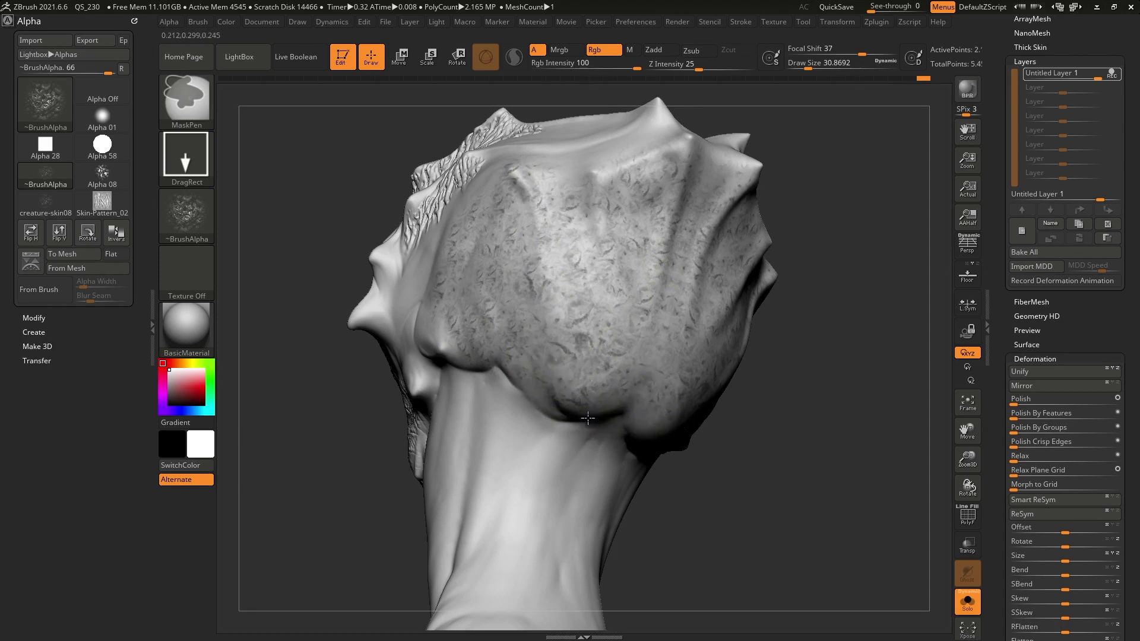
pyautogui.press('ctrl')
pyautogui.press('ctrl')
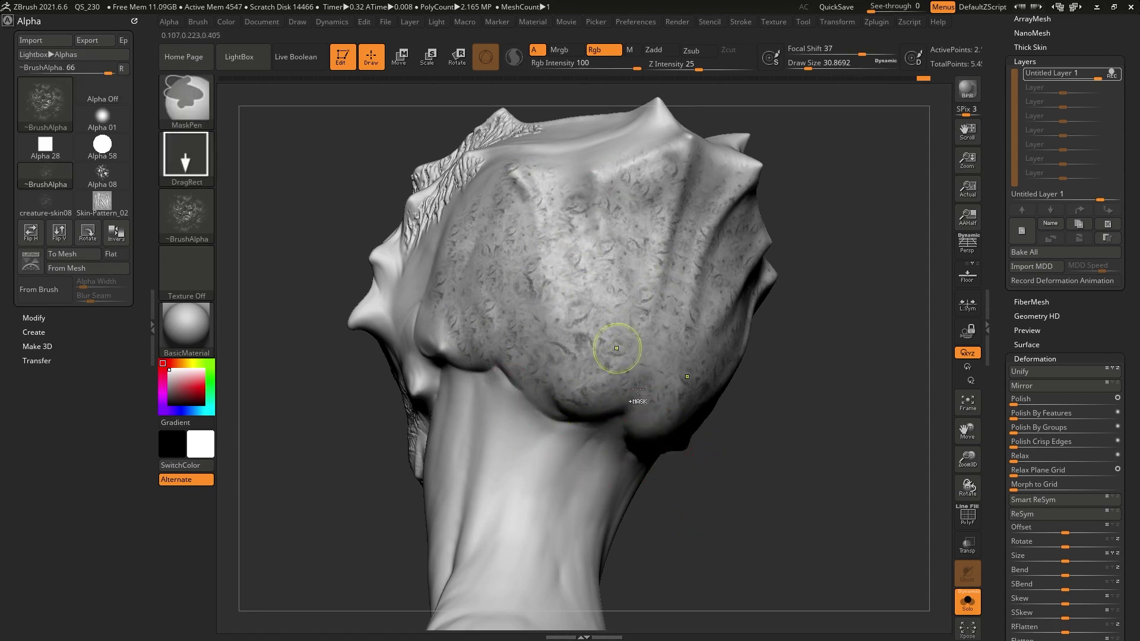
pyautogui.press('ctrl')
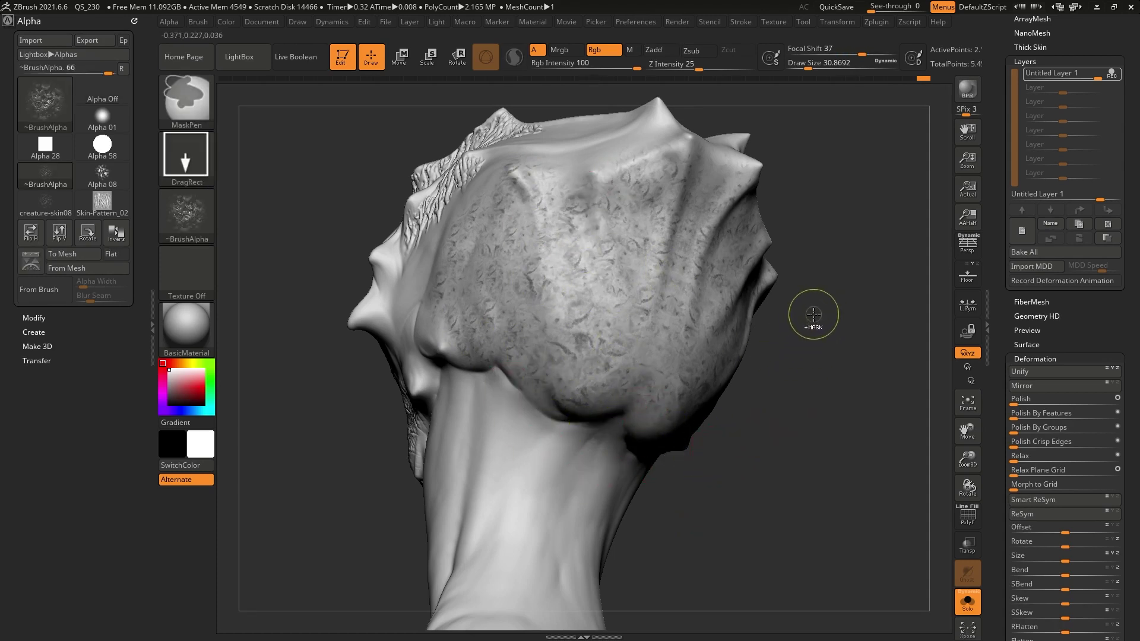
# Step: Inflate the back of the head by 9 through the inverted mask, with the mask display hidden
pyautogui.keyDown('ctrl'); pyautogui.click(804, 327); pyautogui.keyUp('ctrl')
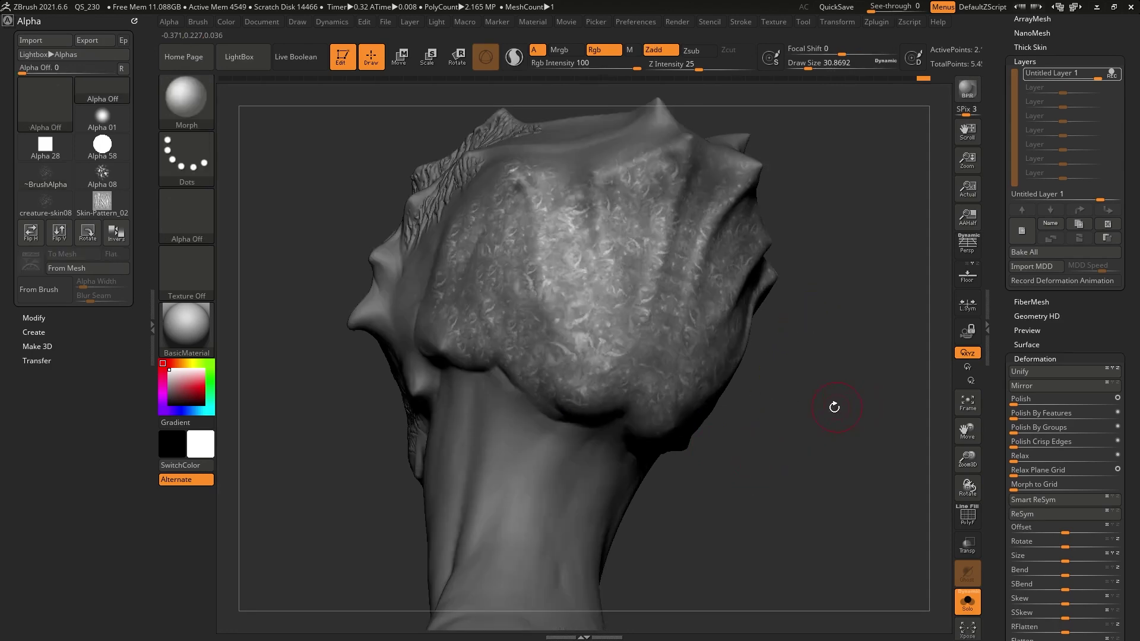
pyautogui.keyDown('ctrl'); pyautogui.click(787, 404); pyautogui.keyUp('ctrl')
pyautogui.scroll(-10, 1057, 205)
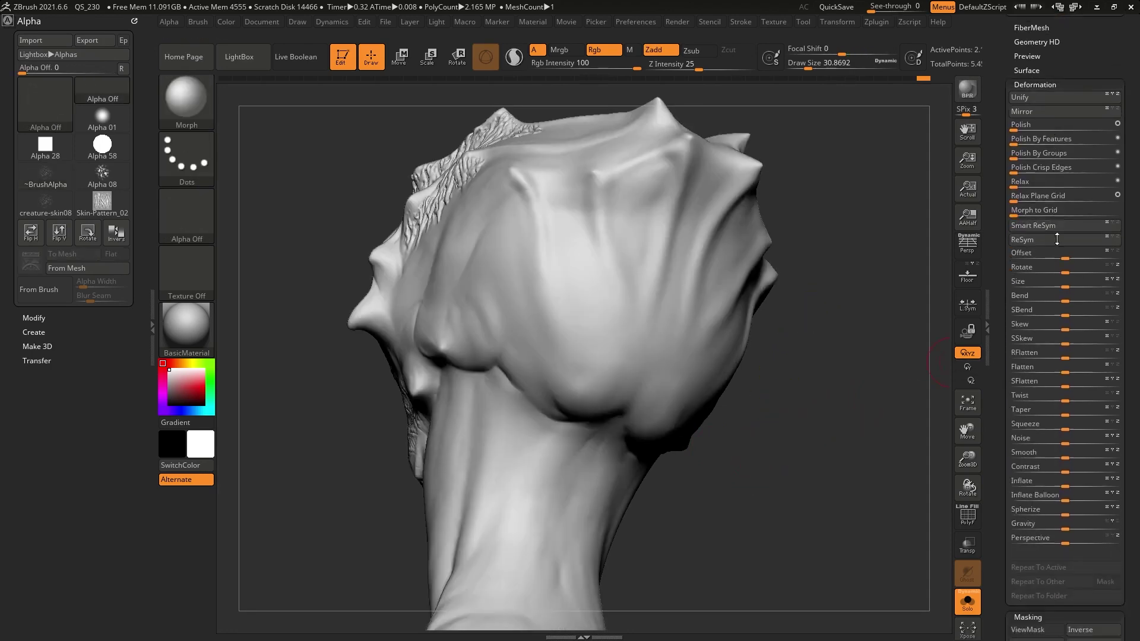
pyautogui.moveTo(1058, 204); pyautogui.dragTo(1057, 201)
pyautogui.moveTo(1066, 254); pyautogui.dragTo(1070, 254)
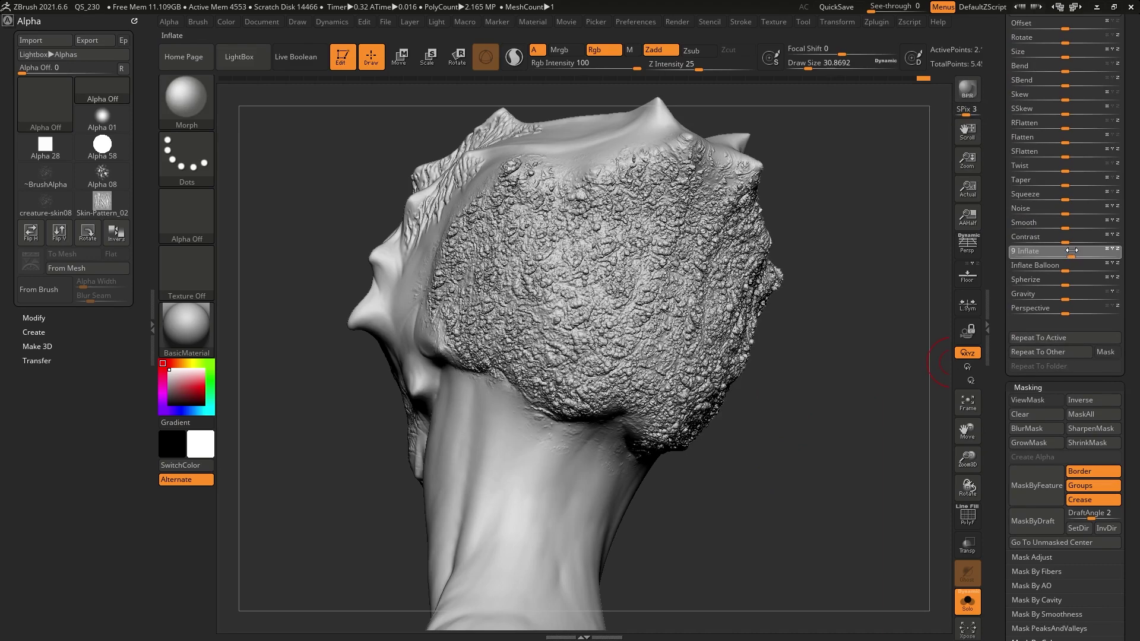
pyautogui.moveTo(789, 433); pyautogui.dragTo(700, 404)
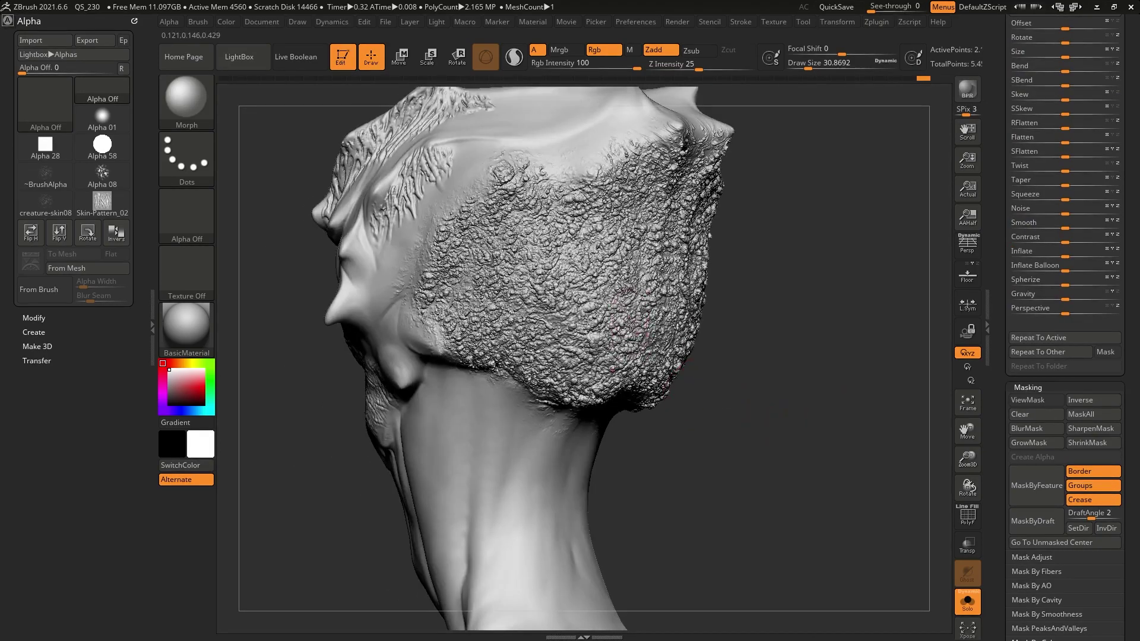
# Step: Turn off recording on the skin-detail layer and set its intensity to about 0.66
pyautogui.keyDown('ctrl'); pyautogui.moveTo(630, 315); pyautogui.dragTo(657, 366, button='right'); pyautogui.keyUp('ctrl')
pyautogui.moveTo(601, 315)
pyautogui.mouseDown(button='right')
pyautogui.moveTo(603, 279)
pyautogui.moveTo(706, 315)
pyautogui.moveTo(675, 267)
pyautogui.moveTo(625, 264)
pyautogui.mouseUp(button='right')
pyautogui.moveTo(550, 225)
pyautogui.mouseDown(button='right')
pyautogui.moveTo(720, 288)
pyautogui.moveTo(561, 293)
pyautogui.mouseUp(button='right')
pyautogui.moveTo(765, 365); pyautogui.dragTo(728, 339, button='right')
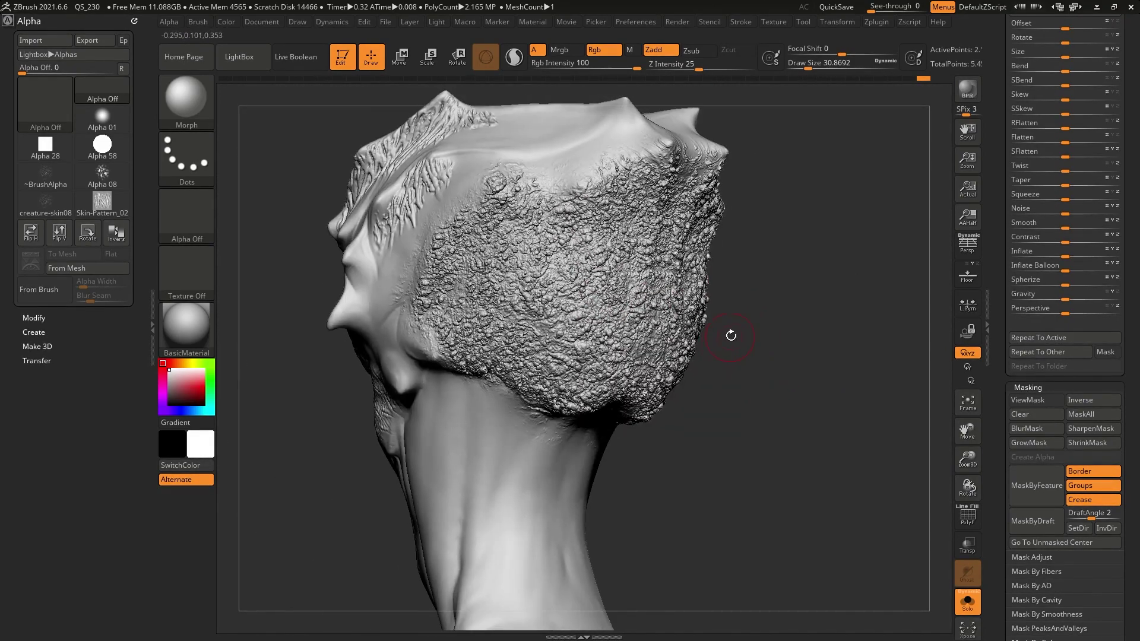
pyautogui.moveTo(734, 381)
pyautogui.mouseDown(button='right')
pyautogui.moveTo(783, 380)
pyautogui.moveTo(653, 323)
pyautogui.moveTo(629, 282)
pyautogui.moveTo(661, 341)
pyautogui.moveTo(689, 313)
pyautogui.moveTo(764, 356)
pyautogui.moveTo(807, 419)
pyautogui.moveTo(802, 396)
pyautogui.mouseUp(button='right')
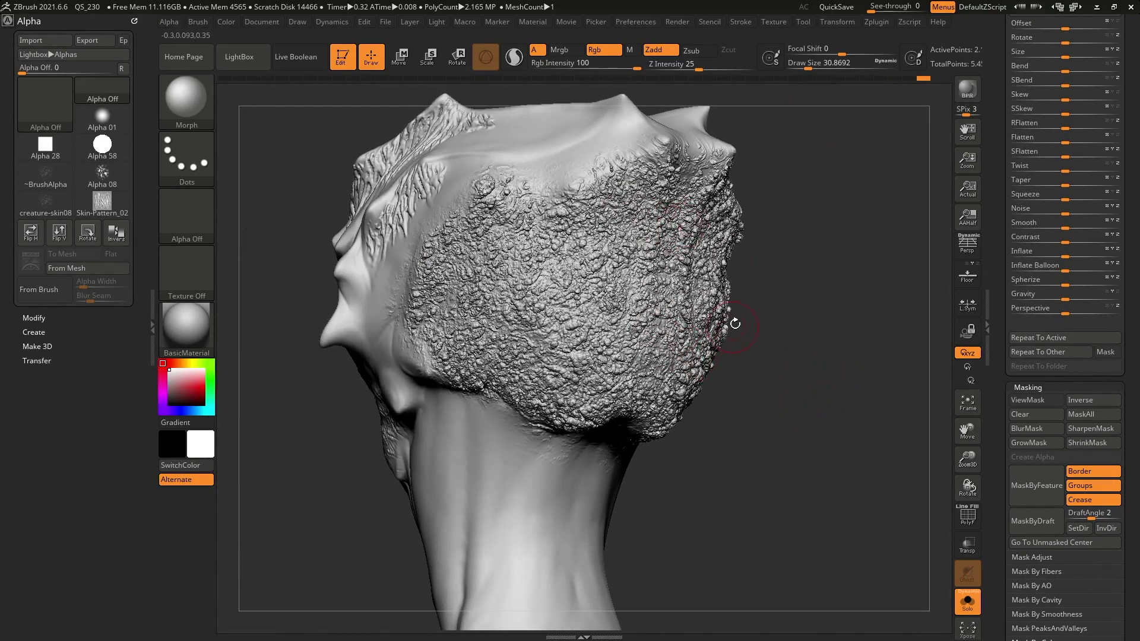
pyautogui.moveTo(1001, 282); pyautogui.dragTo(1001, 592)
pyautogui.click(1039, 156)
pyautogui.click(1091, 177)
pyautogui.click(1068, 201)
pyautogui.moveTo(1066, 170); pyautogui.dragTo(1049, 297)
pyautogui.moveTo(1081, 77); pyautogui.dragTo(1081, 59)
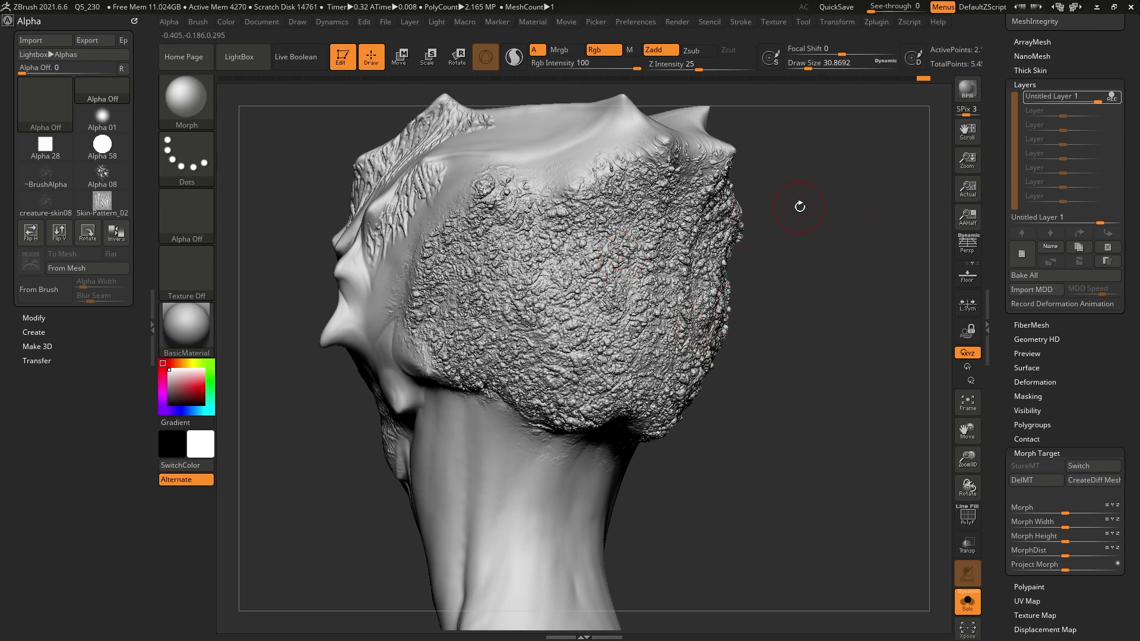
pyautogui.moveTo(796, 206); pyautogui.dragTo(780, 259)
pyautogui.moveTo(1094, 100)
pyautogui.mouseDown()
pyautogui.moveTo(1036, 99)
pyautogui.moveTo(1081, 98)
pyautogui.mouseUp()
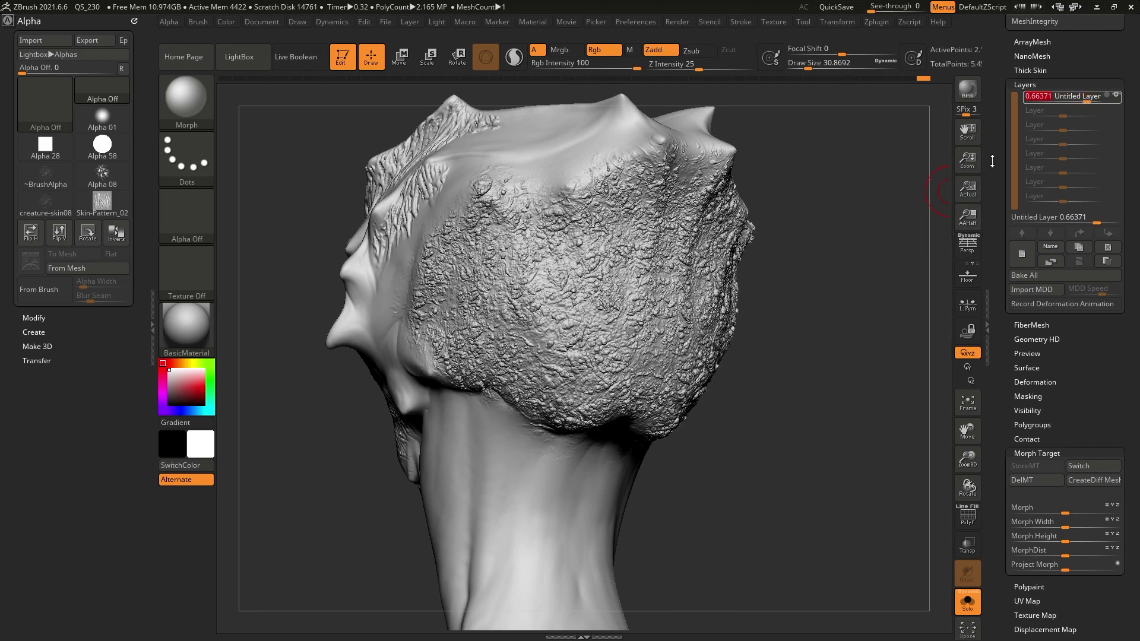
# Step: Add a second sculpting layer and set the Morph brush's draw size to about 56
pyautogui.moveTo(671, 350)
pyautogui.mouseDown(button='right')
pyautogui.moveTo(644, 142)
pyautogui.moveTo(791, 234)
pyautogui.moveTo(796, 262)
pyautogui.mouseUp(button='right')
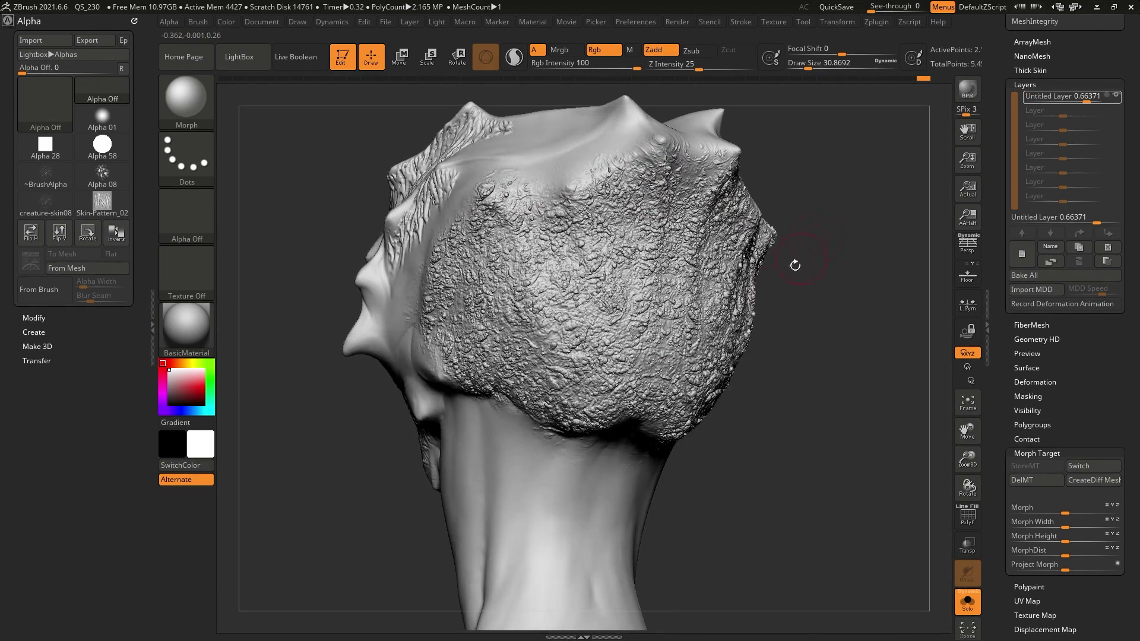
pyautogui.click(1022, 253)
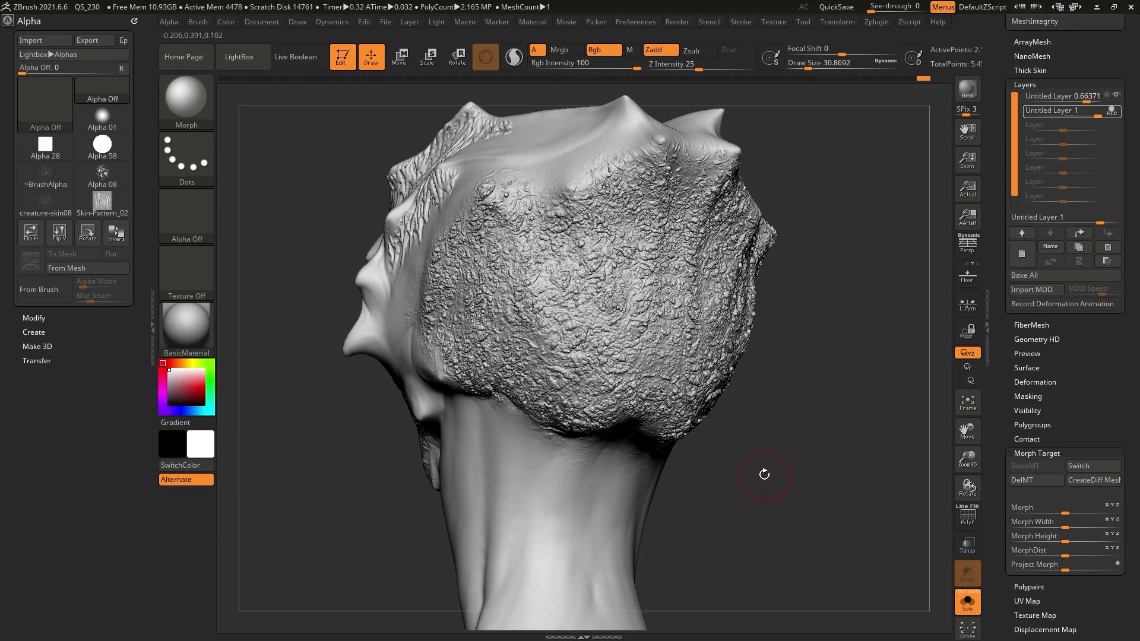
pyautogui.press('space')
pyautogui.moveTo(781, 204); pyautogui.dragTo(789, 204)
# Step: Blend the upper, side and lower edges of the skin detail into the smooth surface with the Morph brush
pyautogui.moveTo(644, 140); pyautogui.dragTo(499, 173)
pyautogui.moveTo(442, 208); pyautogui.dragTo(491, 163, button='right')
pyautogui.moveTo(390, 283)
pyautogui.mouseDown()
pyautogui.moveTo(437, 371)
pyautogui.moveTo(472, 380)
pyautogui.mouseUp()
pyautogui.moveTo(528, 374); pyautogui.dragTo(498, 350, button='right')
pyautogui.moveTo(499, 406); pyautogui.dragTo(589, 469)
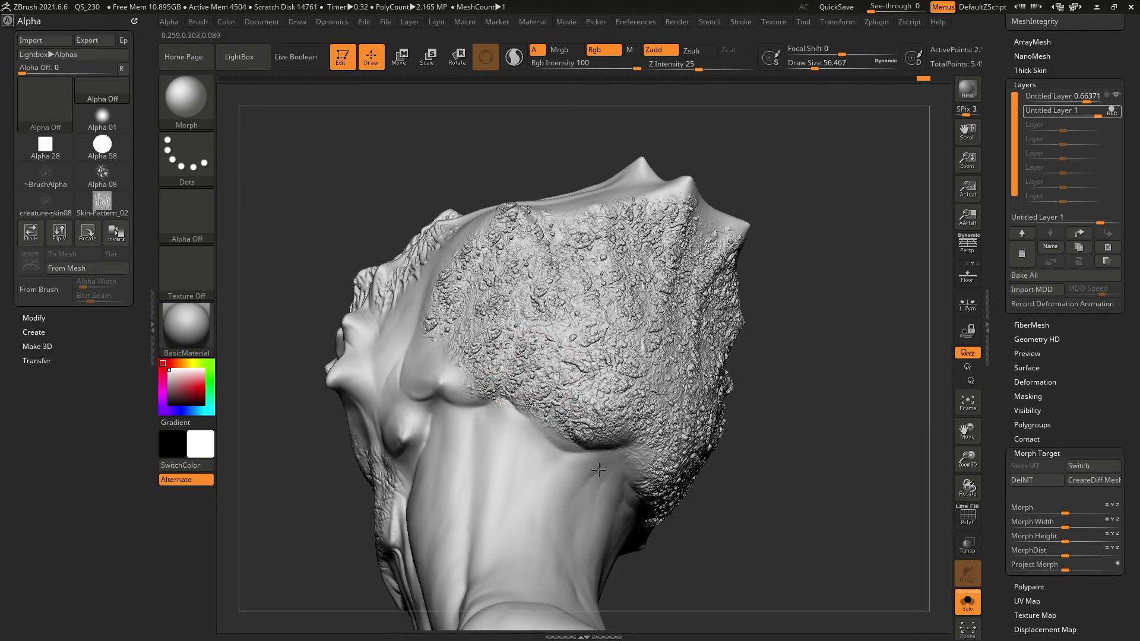
pyautogui.moveTo(471, 402); pyautogui.dragTo(480, 383)
# Step: Clear the skin detail from the upper ridges and down the central groove of the back of the head with the Morph brush
pyautogui.moveTo(397, 294); pyautogui.dragTo(427, 337, button='right')
pyautogui.moveTo(427, 336)
pyautogui.keyDown('shift'); pyautogui.mouseDown()
pyautogui.moveTo(469, 231)
pyautogui.moveTo(508, 191)
pyautogui.moveTo(494, 205)
pyautogui.mouseUp(); pyautogui.keyUp('shift')
pyautogui.moveTo(689, 208); pyautogui.dragTo(584, 196, button='right')
pyautogui.moveTo(585, 195); pyautogui.dragTo(573, 380)
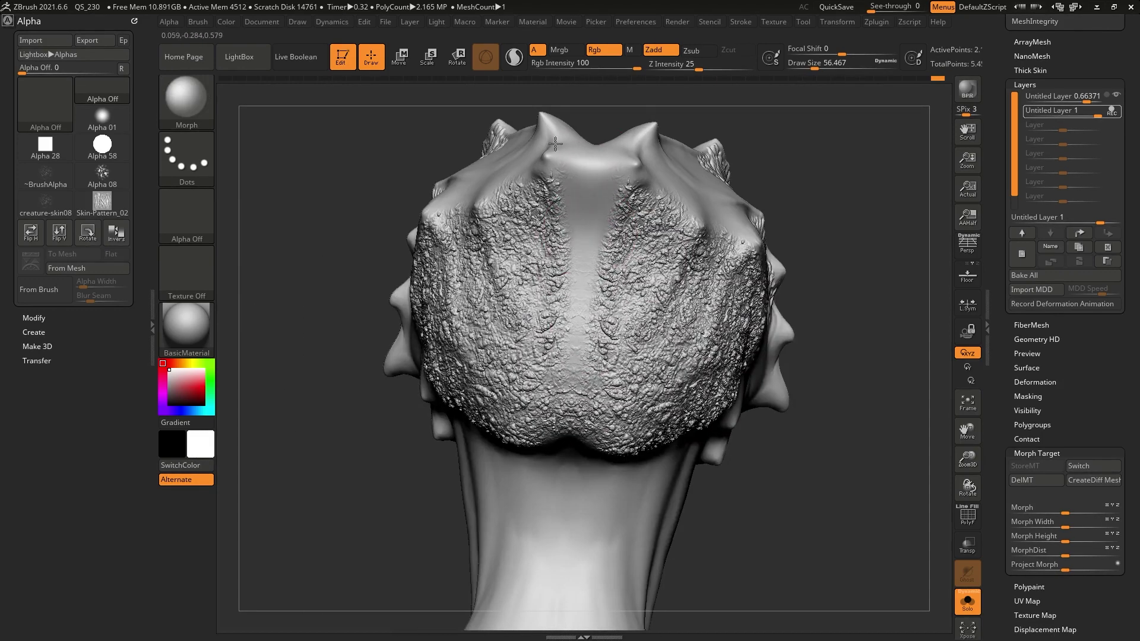
pyautogui.moveTo(558, 196); pyautogui.dragTo(623, 199, button='right')
pyautogui.moveTo(589, 340); pyautogui.dragTo(764, 375, button='right')
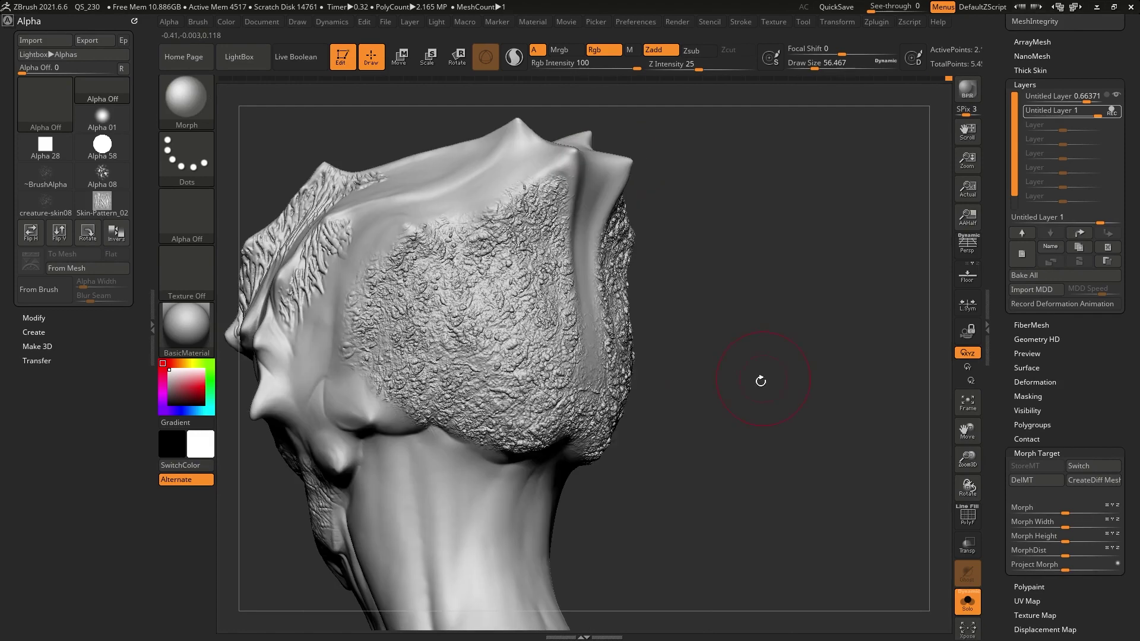
pyautogui.keyDown('alt'); pyautogui.moveTo(729, 408); pyautogui.dragTo(765, 407, button='right'); pyautogui.keyUp('alt')
pyautogui.moveTo(764, 407); pyautogui.dragTo(691, 445)
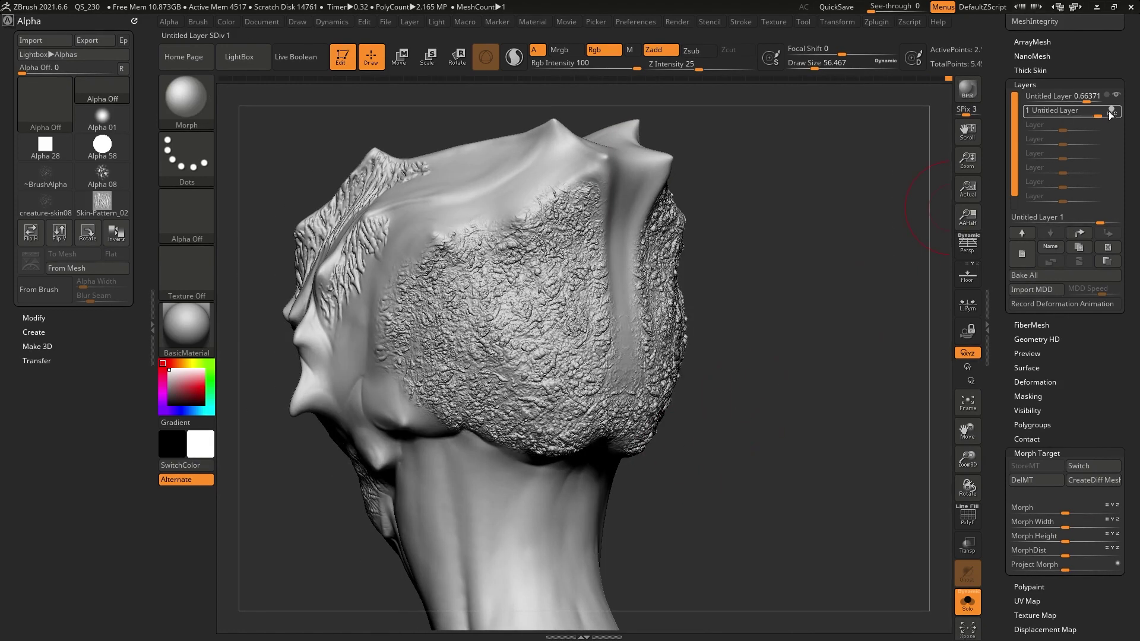
# Step: Delete the stored morph target and switch to the Move brush
pyautogui.moveTo(1111, 114)
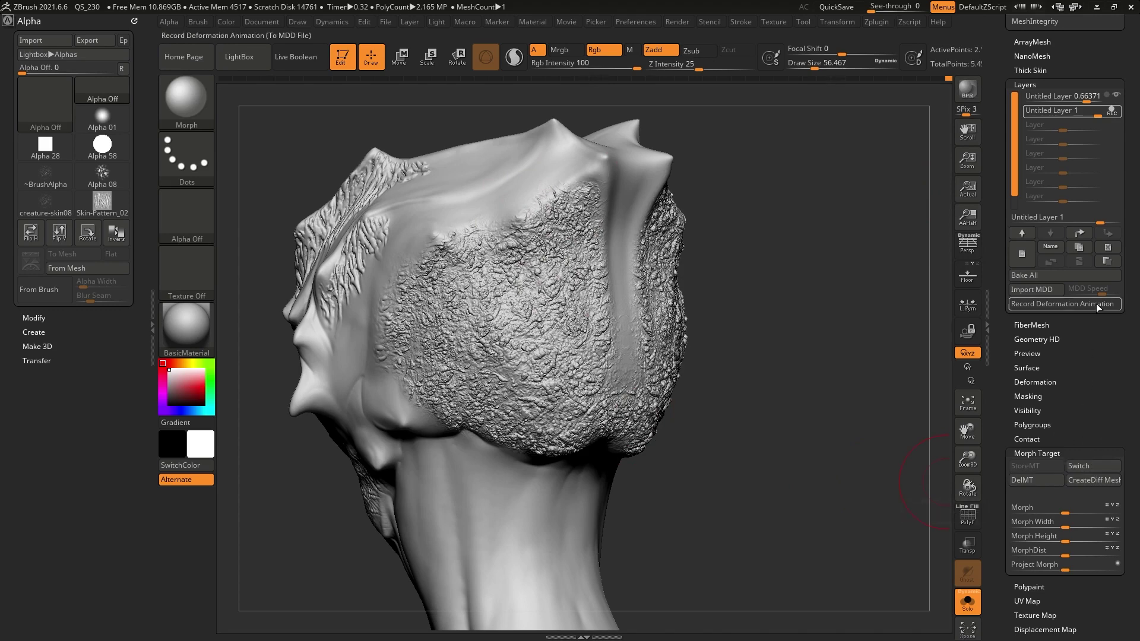
pyautogui.click(1044, 478)
pyautogui.moveTo(773, 428); pyautogui.dragTo(776, 356)
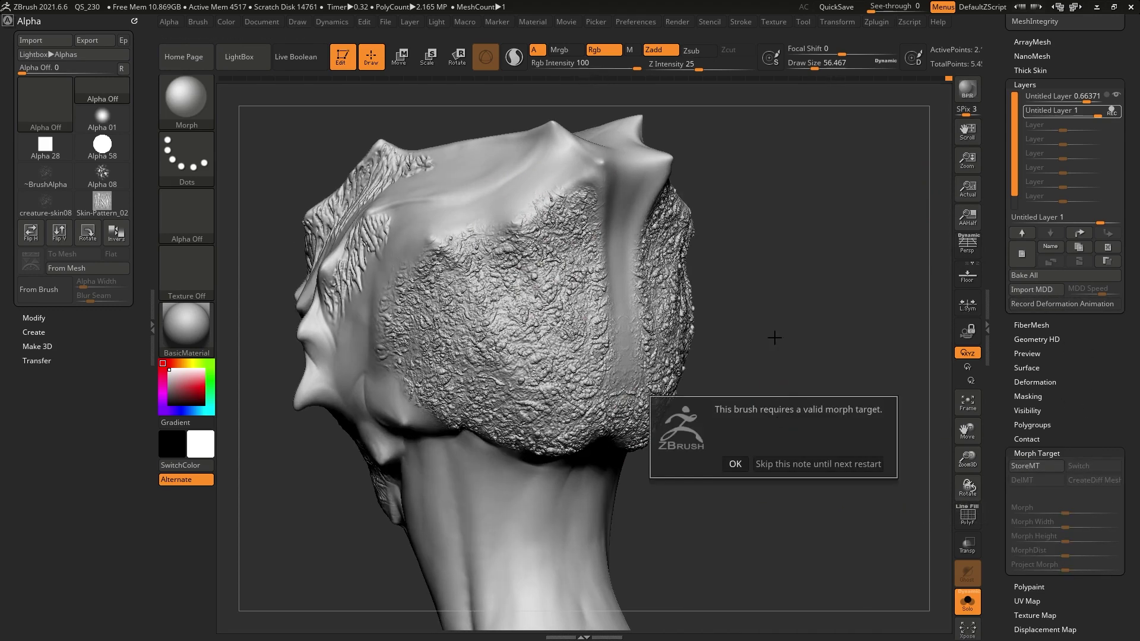
pyautogui.click(735, 464)
pyautogui.press('b')
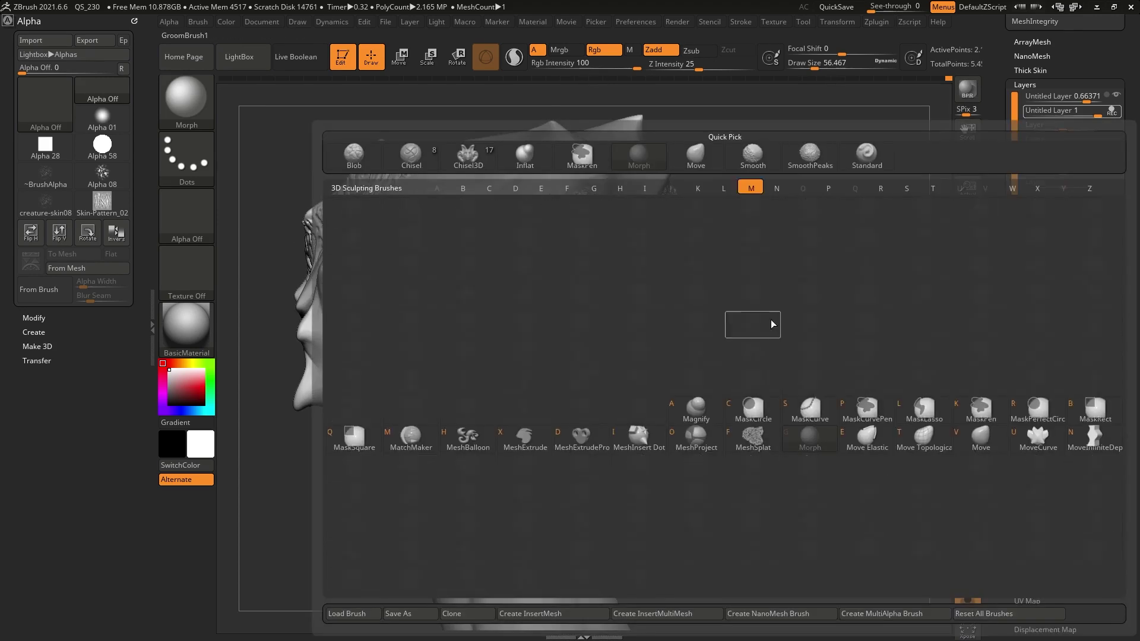
pyautogui.press('m')
pyautogui.press('v')
# Step: Set the first layer's intensity to about 0.65 and bake all layers into the mesh
pyautogui.moveTo(1093, 112)
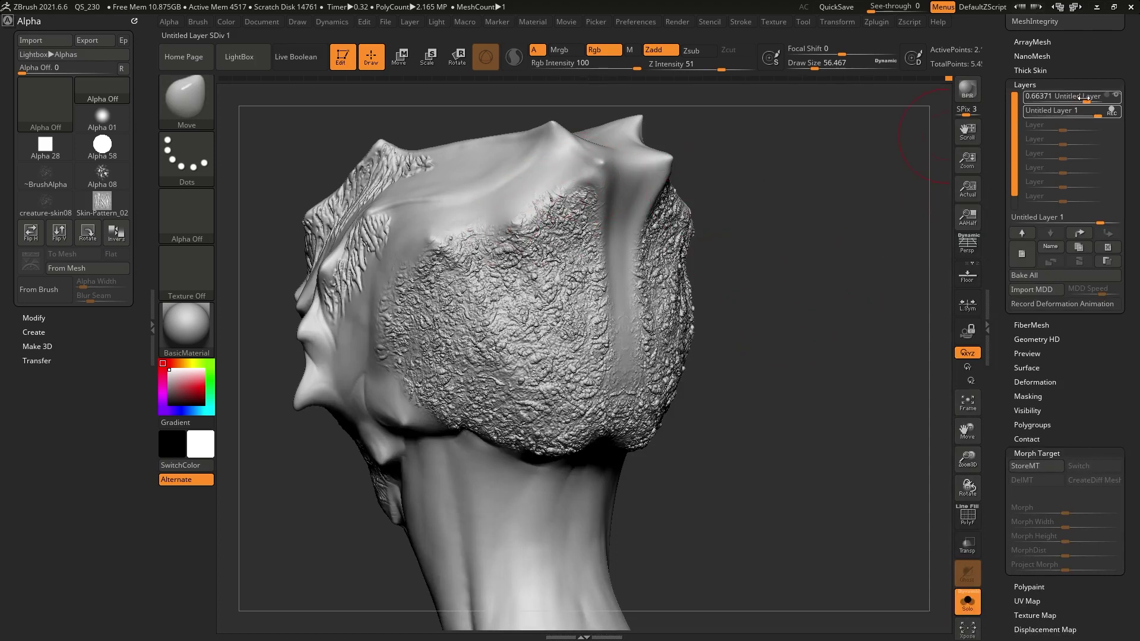
pyautogui.moveTo(1080, 98)
pyautogui.mouseDown()
pyautogui.moveTo(1090, 97)
pyautogui.moveTo(1073, 98)
pyautogui.mouseUp()
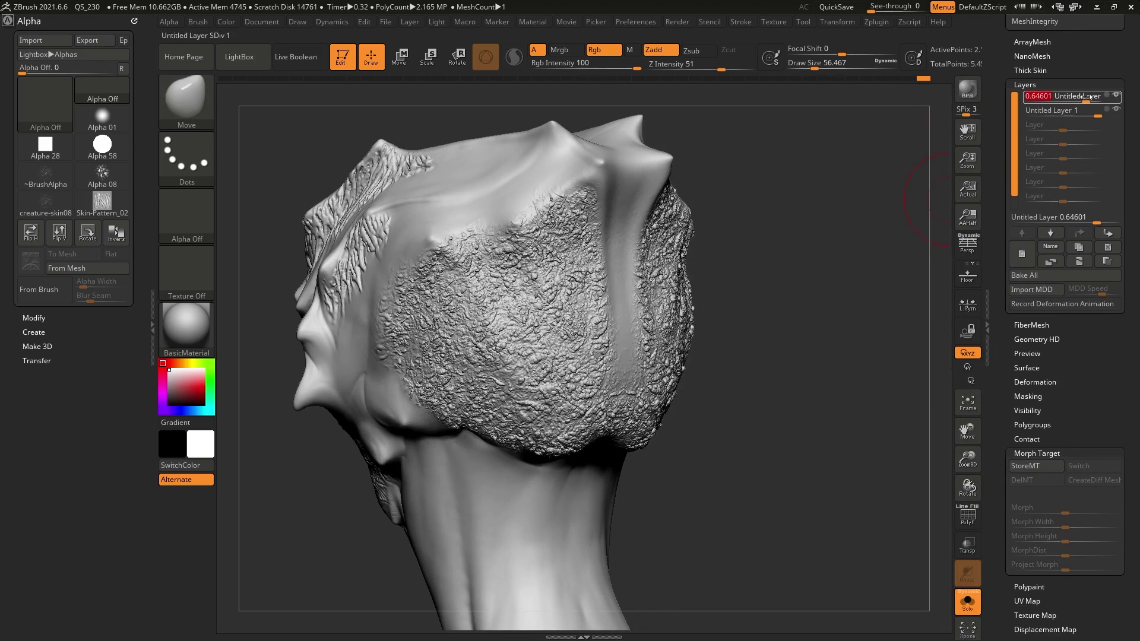
pyautogui.click(1066, 274)
# Step: Soften the sharp skin bumps across the back of the head with the SmoothPeaks brush
pyautogui.keyDown('alt'); pyautogui.moveTo(613, 298); pyautogui.dragTo(655, 276, button='right'); pyautogui.keyUp('alt')
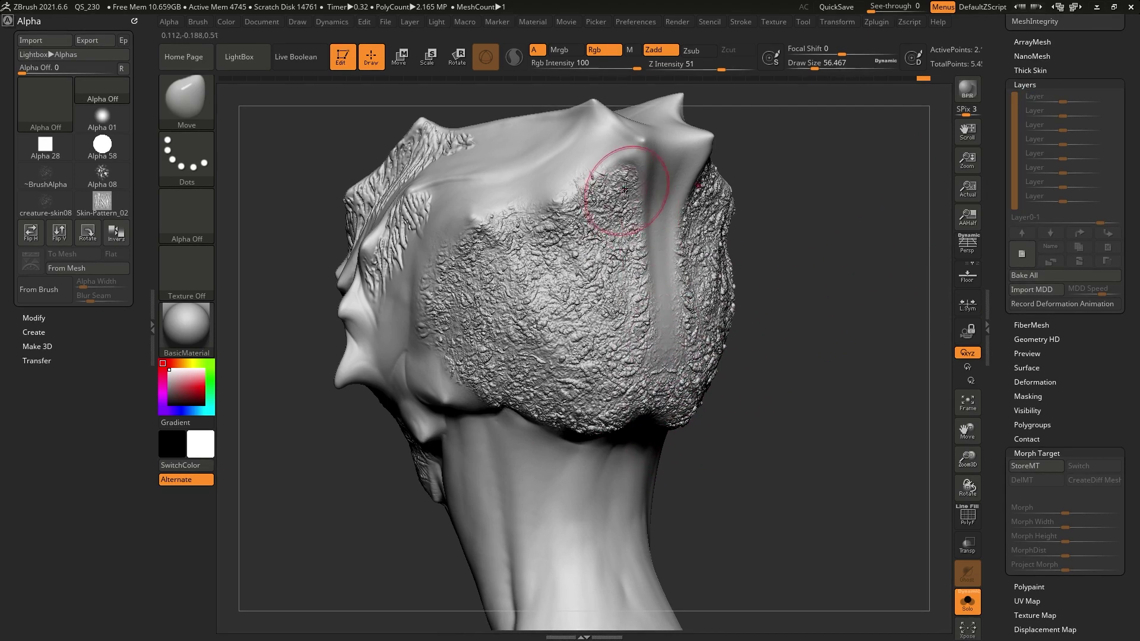
pyautogui.moveTo(588, 212)
pyautogui.keyDown('shift'); pyautogui.mouseDown()
pyautogui.moveTo(604, 229)
pyautogui.moveTo(620, 209)
pyautogui.mouseUp(); pyautogui.keyUp('shift')
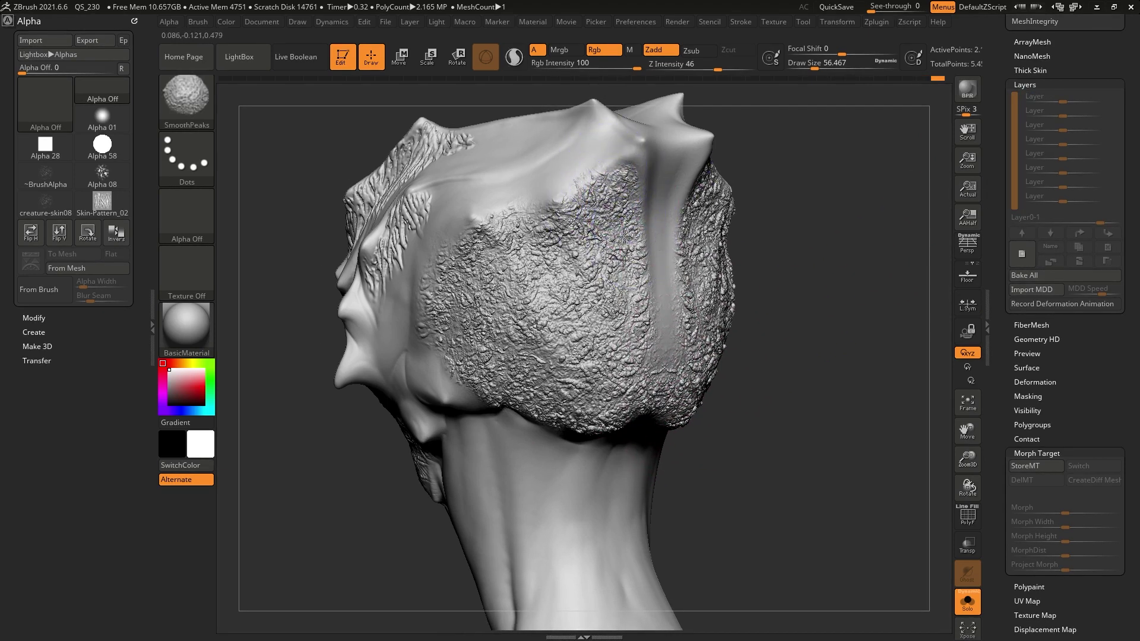
pyautogui.keyDown('shift'); pyautogui.moveTo(605, 247); pyautogui.dragTo(583, 276); pyautogui.keyUp('shift')
pyautogui.moveTo(515, 216)
pyautogui.keyDown('shift'); pyautogui.mouseDown()
pyautogui.moveTo(446, 285)
pyautogui.moveTo(465, 374)
pyautogui.moveTo(535, 283)
pyautogui.moveTo(553, 415)
pyautogui.mouseUp(); pyautogui.keyUp('shift')
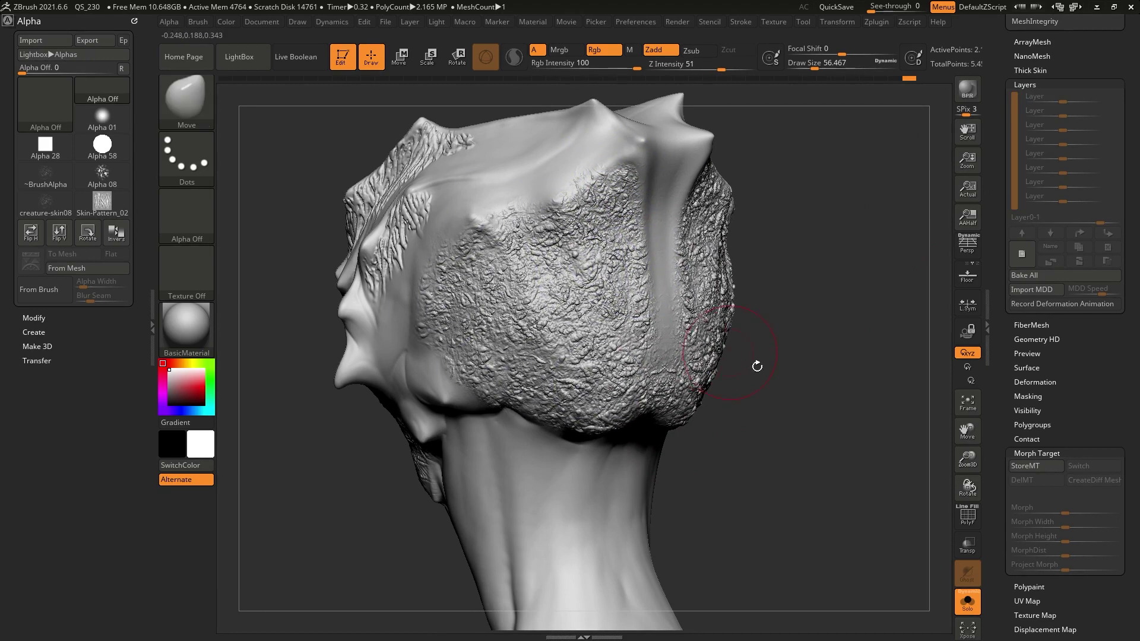
pyautogui.moveTo(769, 409)
pyautogui.mouseDown()
pyautogui.moveTo(768, 384)
pyautogui.moveTo(791, 384)
pyautogui.moveTo(755, 394)
pyautogui.moveTo(679, 357)
pyautogui.mouseUp()
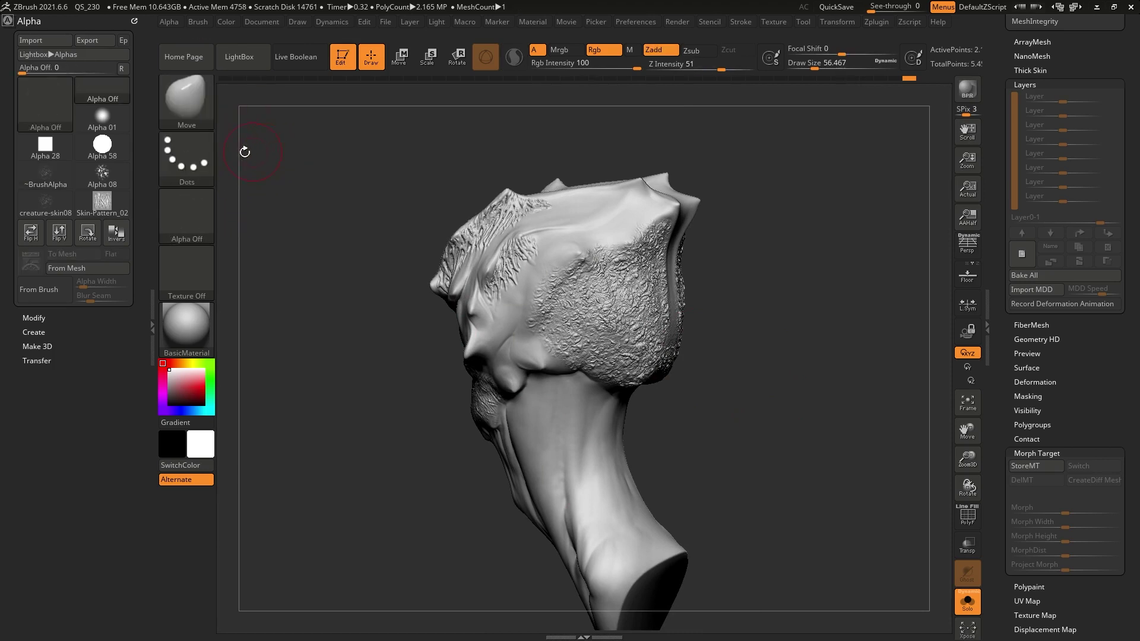
pyautogui.press('ctrl')
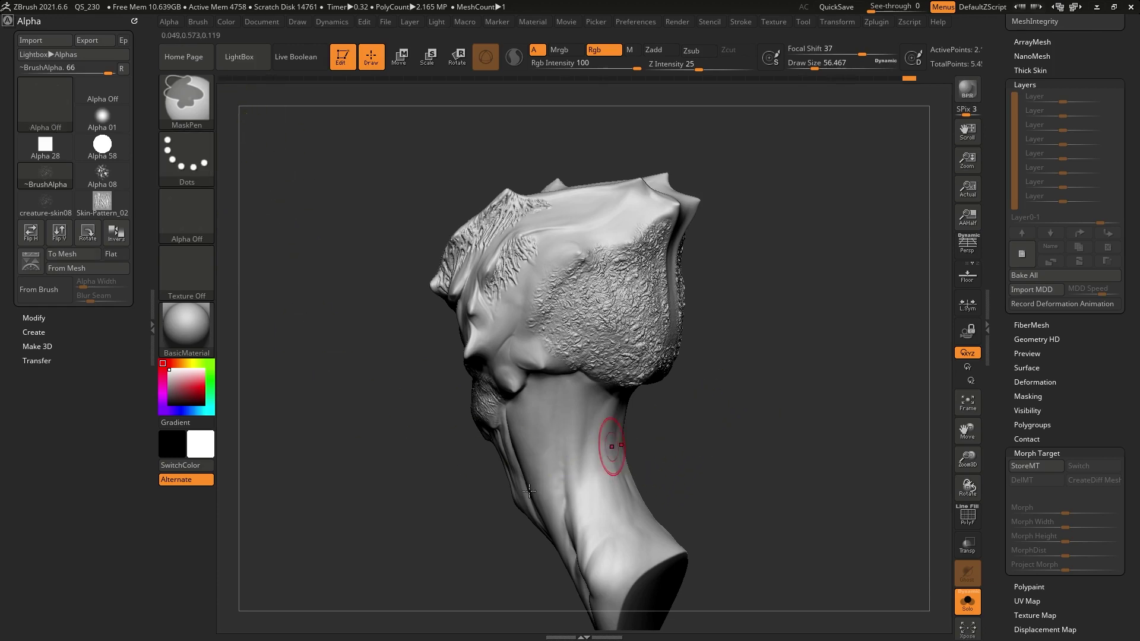
pyautogui.moveTo(722, 412)
pyautogui.mouseDown()
pyautogui.moveTo(766, 410)
pyautogui.moveTo(647, 368)
pyautogui.moveTo(614, 430)
pyautogui.moveTo(765, 407)
pyautogui.moveTo(791, 410)
pyautogui.moveTo(778, 448)
pyautogui.mouseUp()
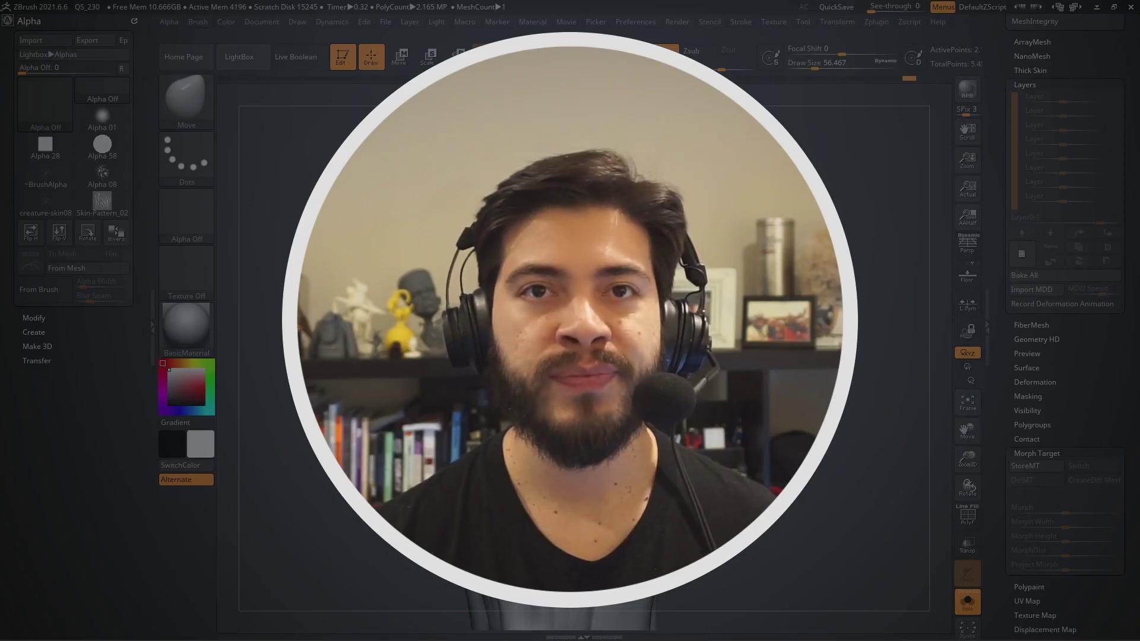